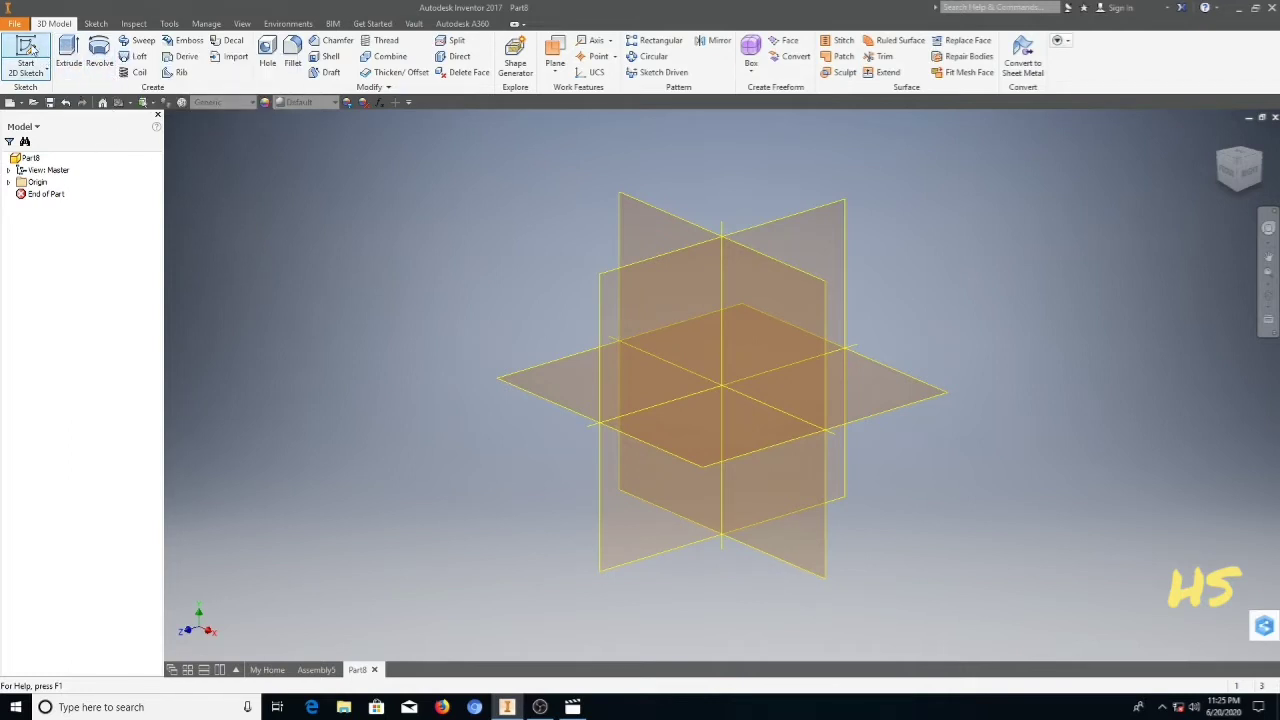
Step: Start a 2D sketch on the XY plane and draw a horizontal line about 37 mm long from the origin
left_click(44, 66)
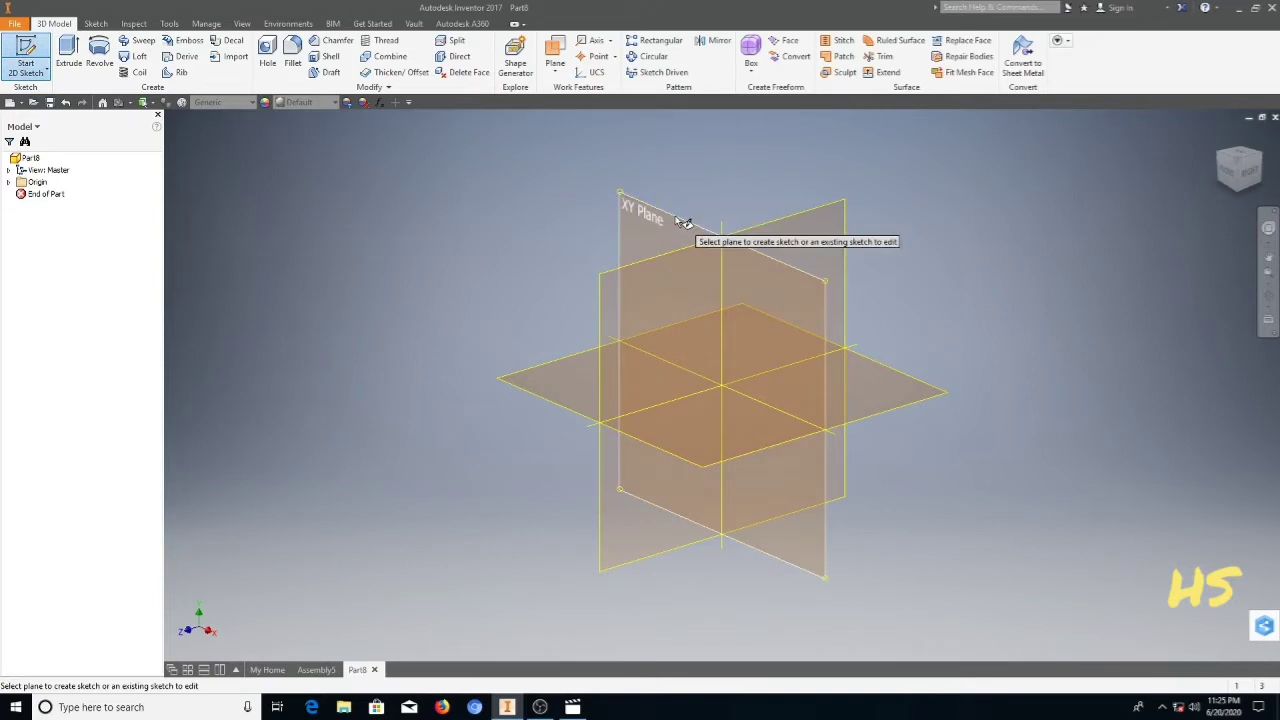
left_click(686, 217)
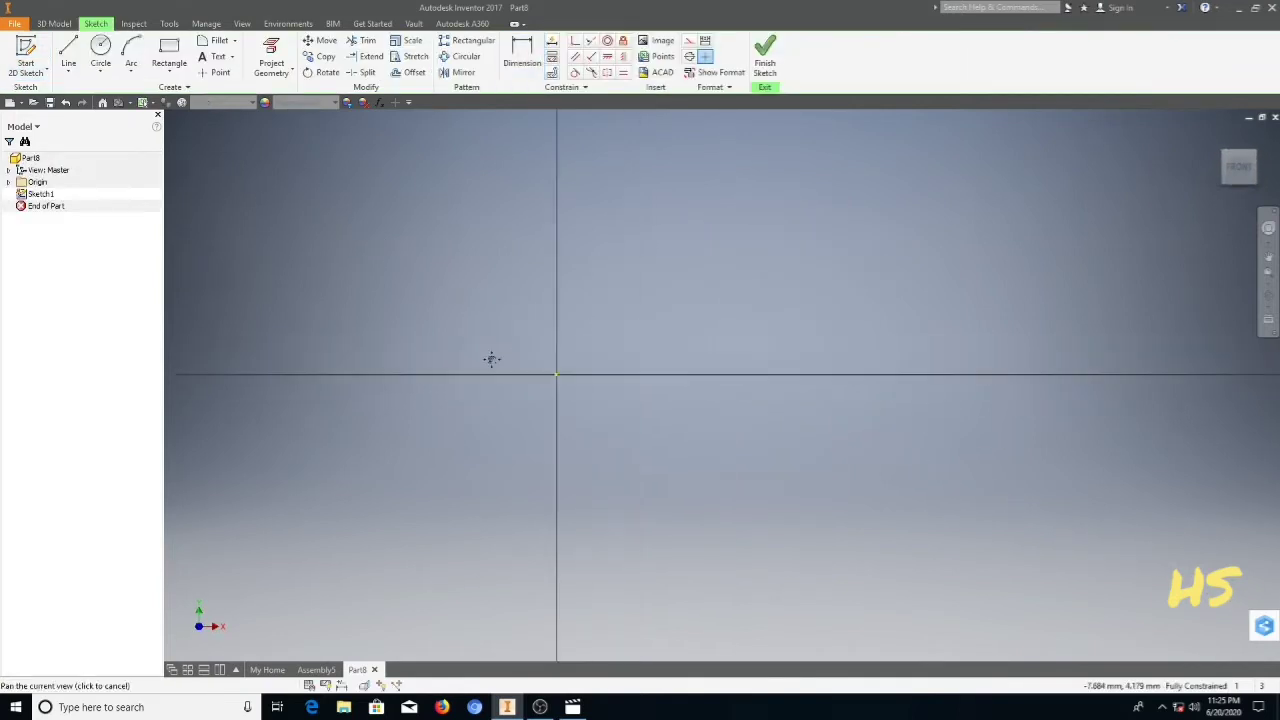
left_click(68, 55)
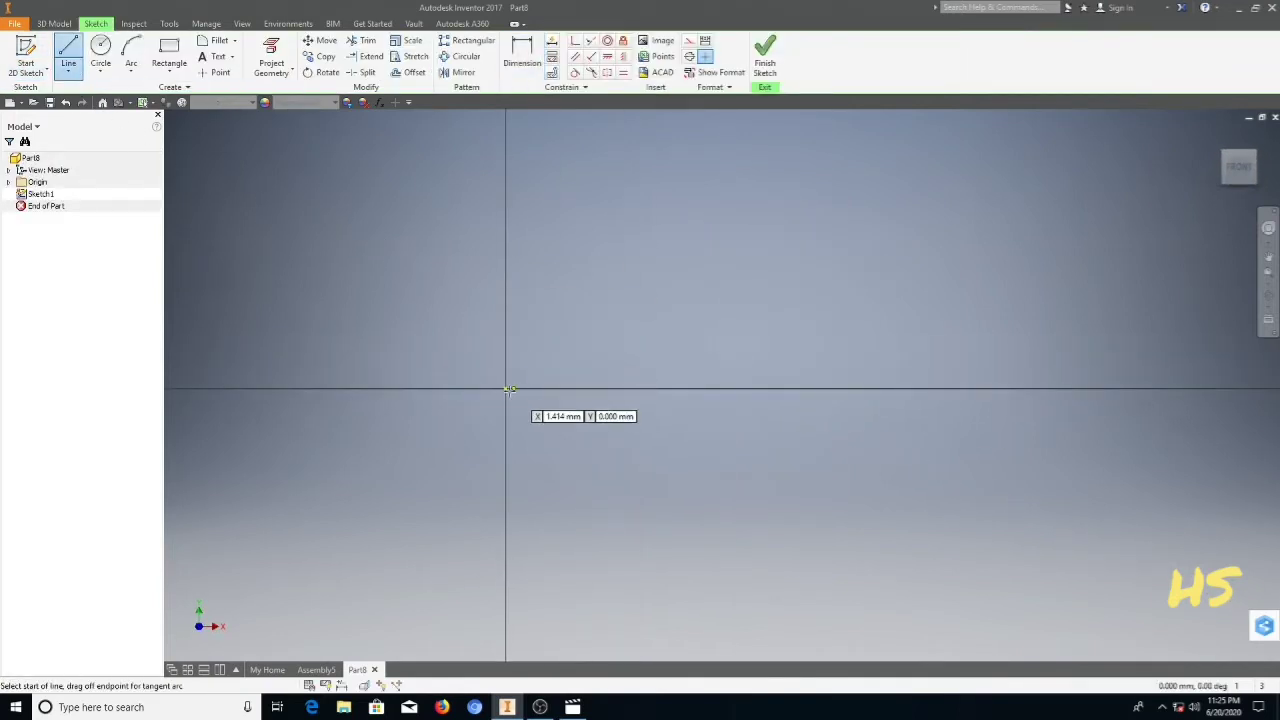
left_click(506, 388)
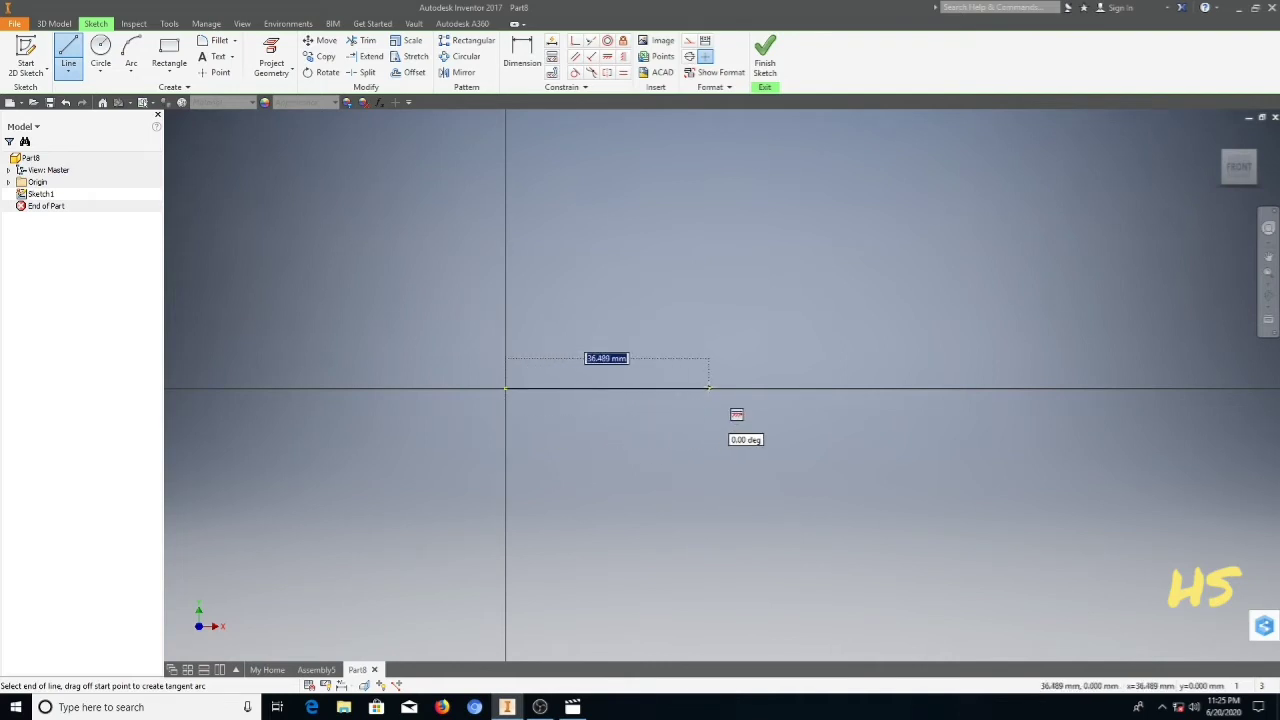
left_click(713, 388)
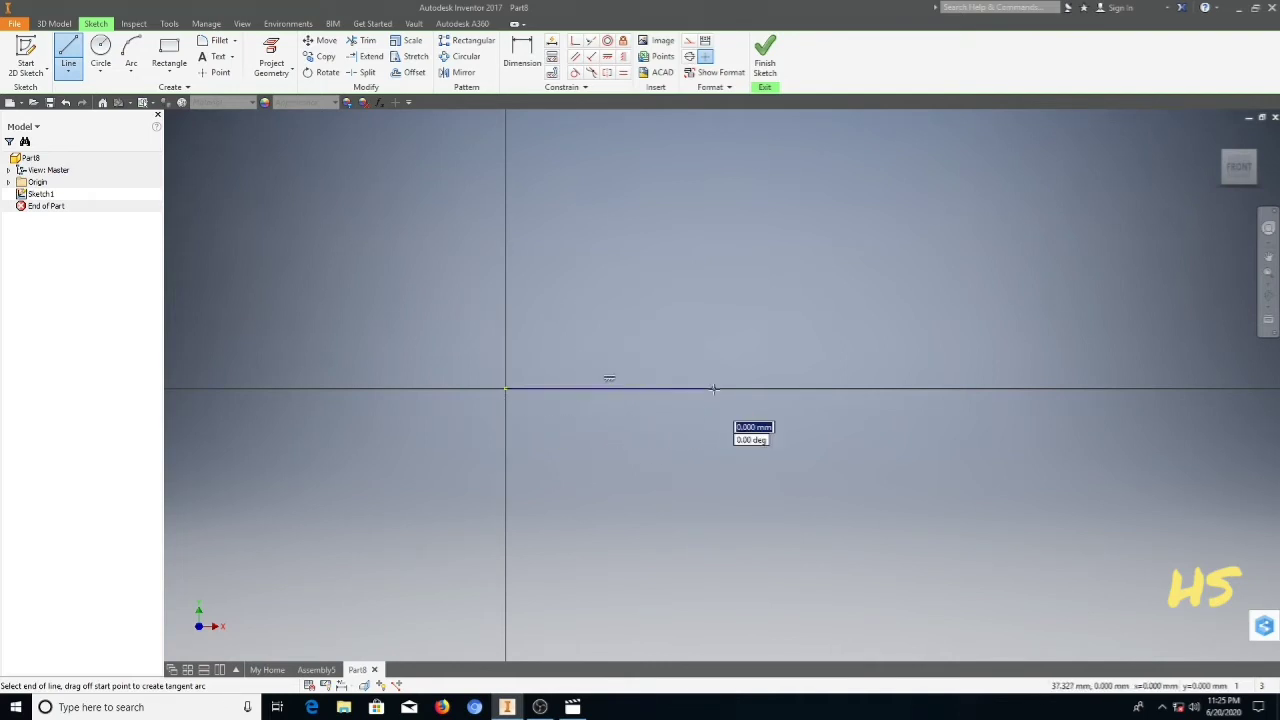
key("Escape")
scroll(585, 338, "up", 2)
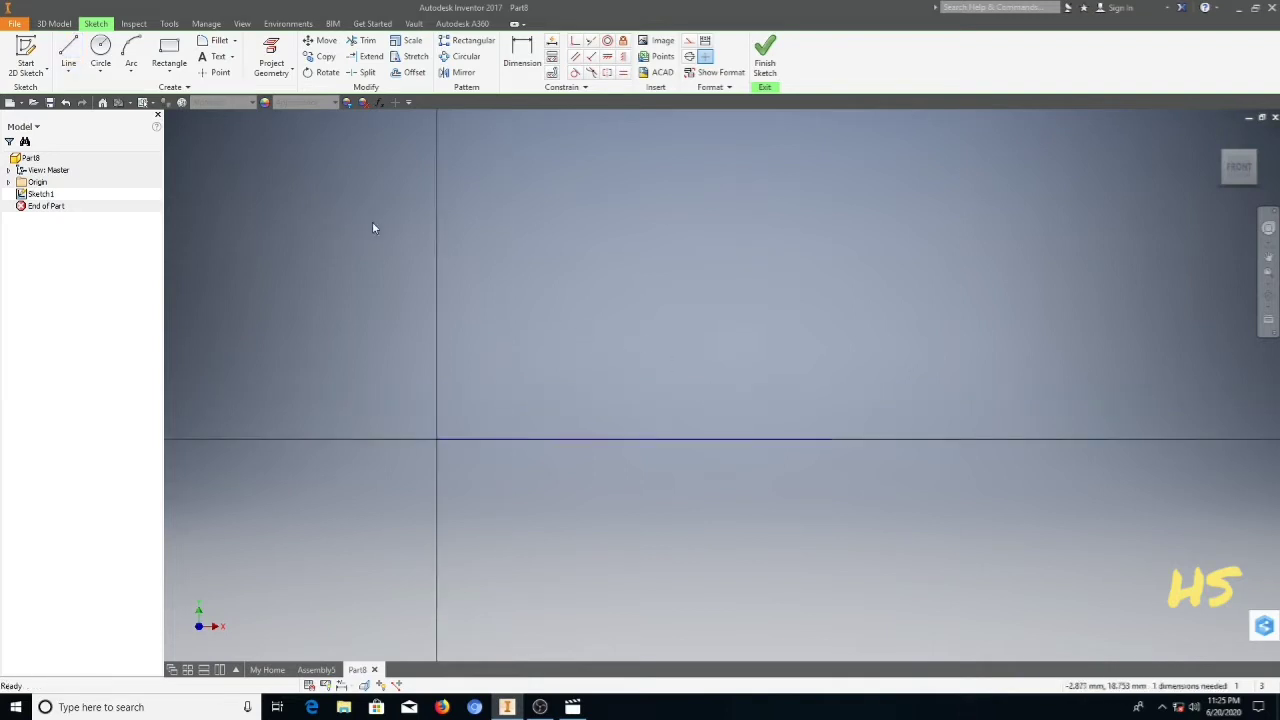
Step: Draw a closed six-sided profile about 2 mm above the horizontal line, about 29 mm wide at the top, with a slanted segment on its right side
left_click(68, 50)
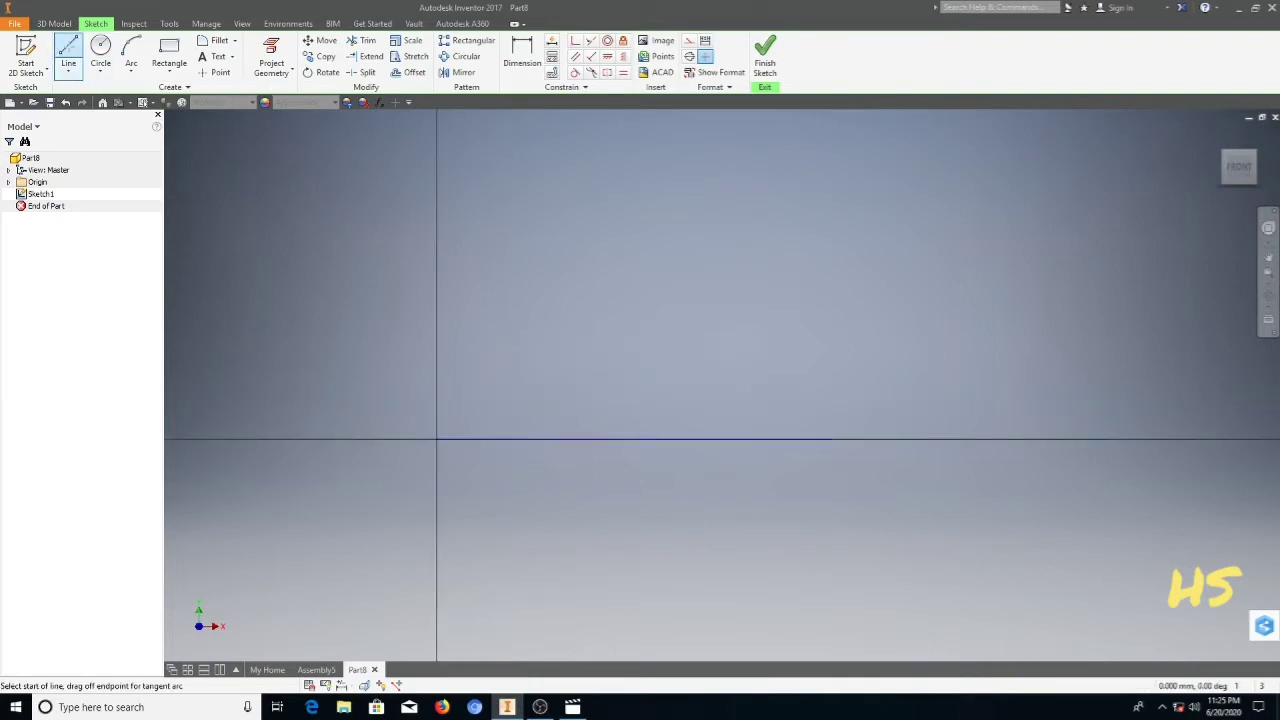
left_click(437, 413)
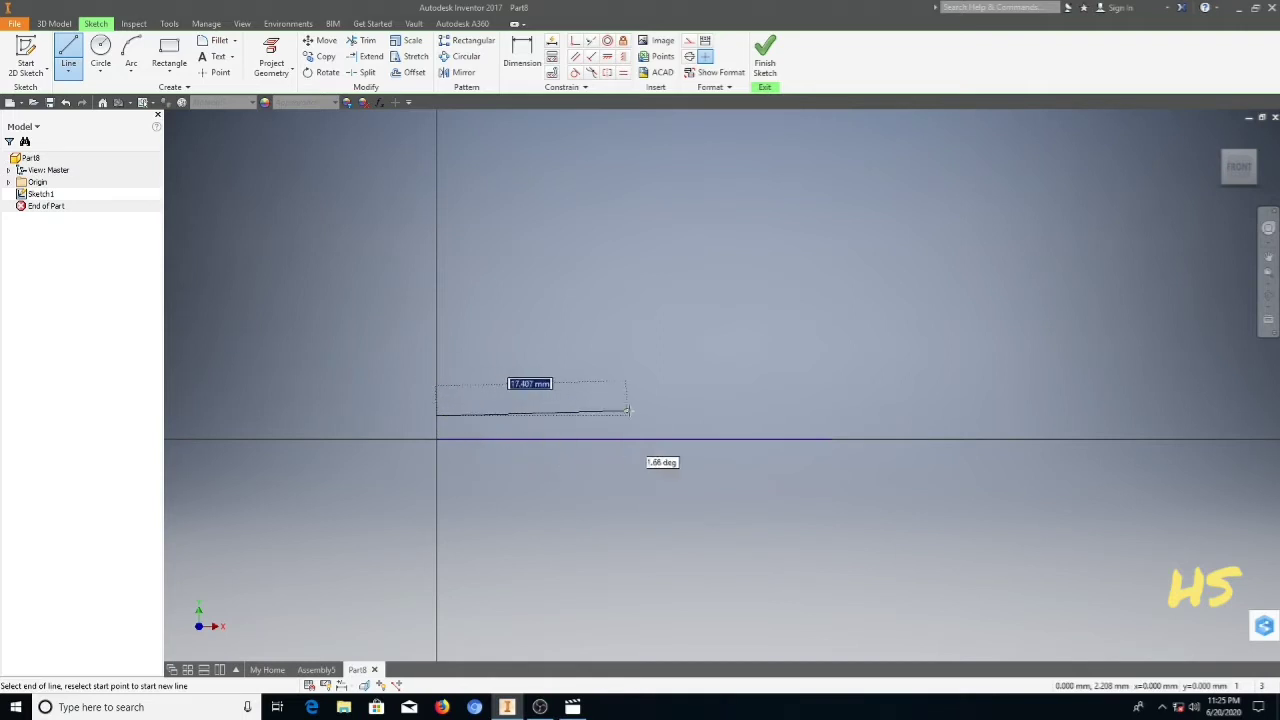
left_click(705, 413)
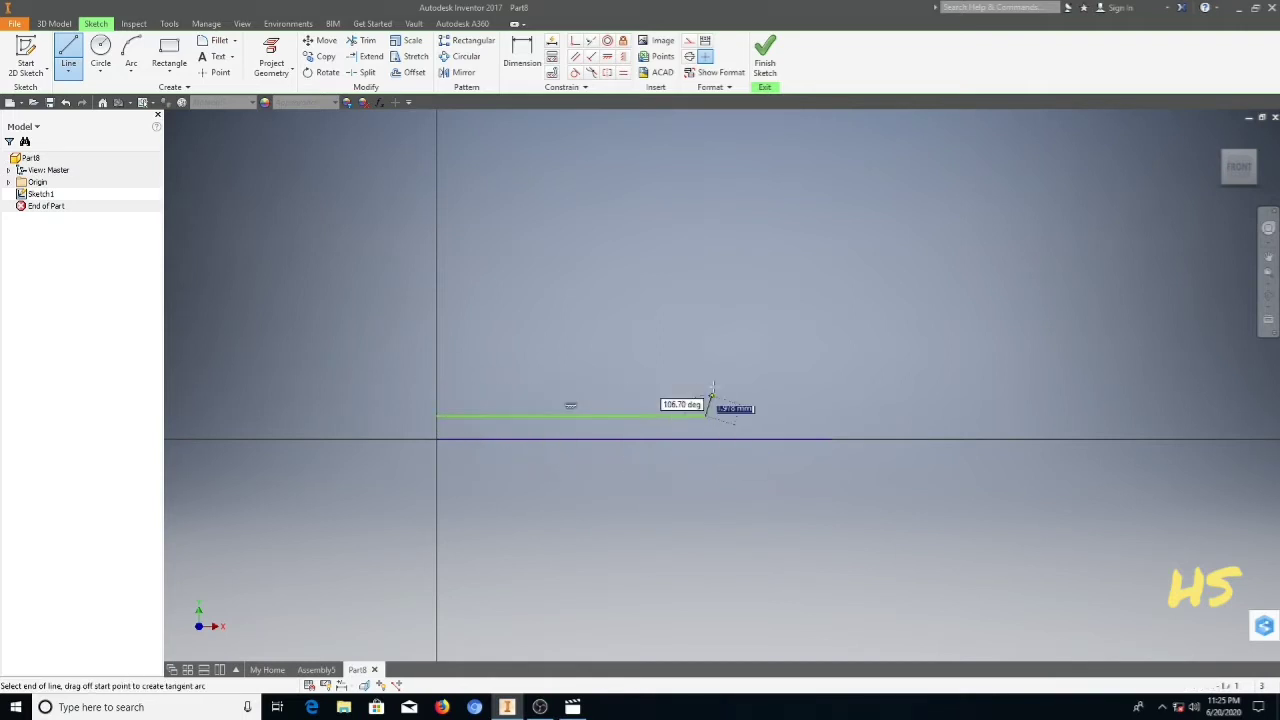
left_click(705, 345)
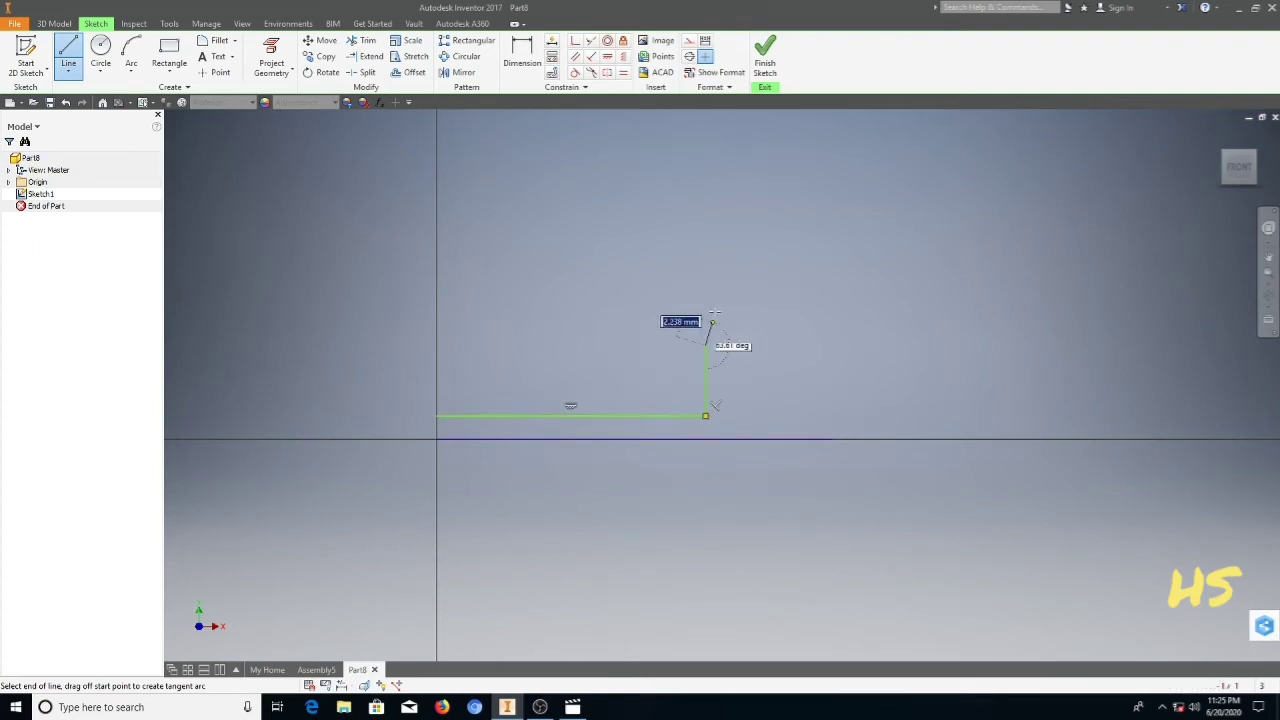
left_click(746, 227)
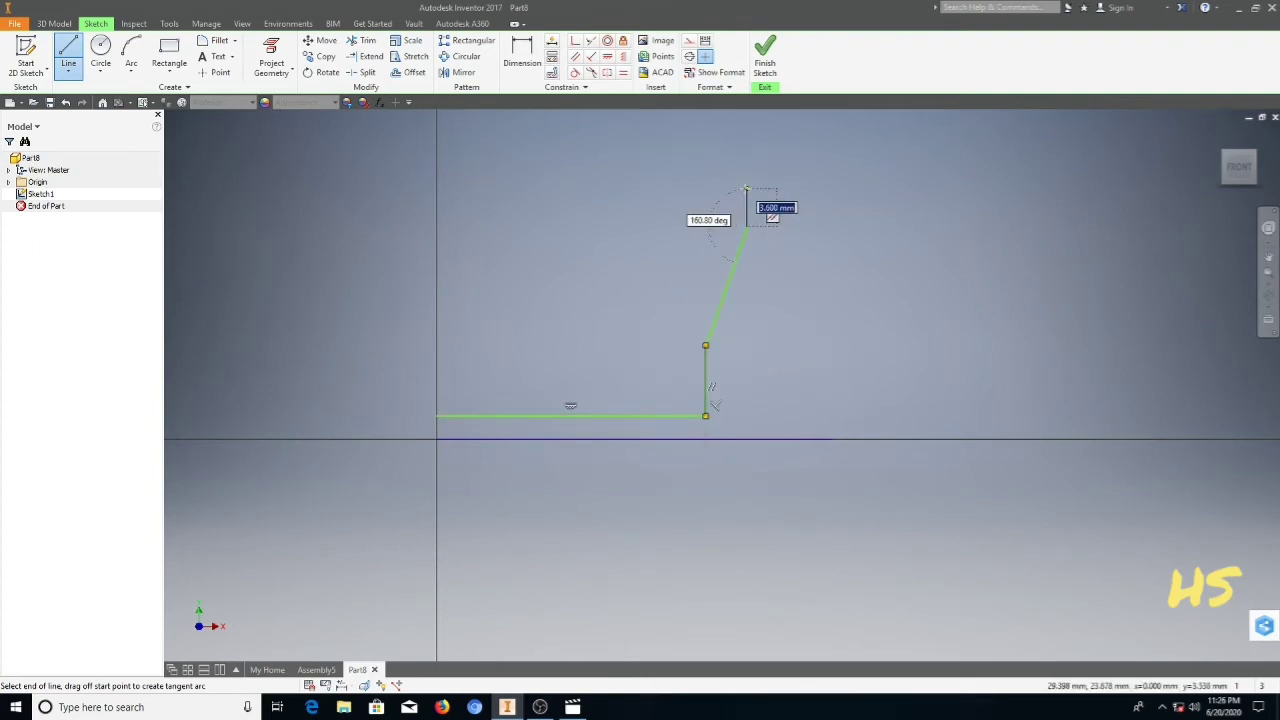
left_click(437, 188)
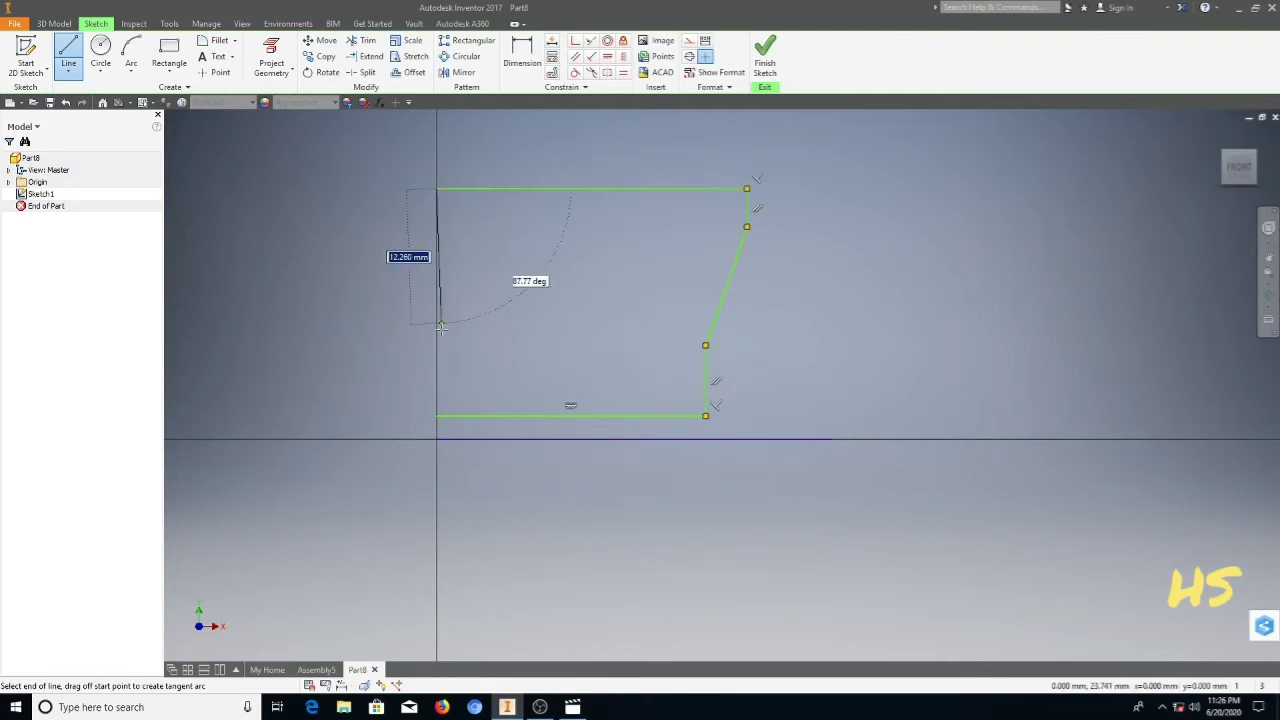
left_click(437, 415)
right_click(410, 383)
left_click(450, 379)
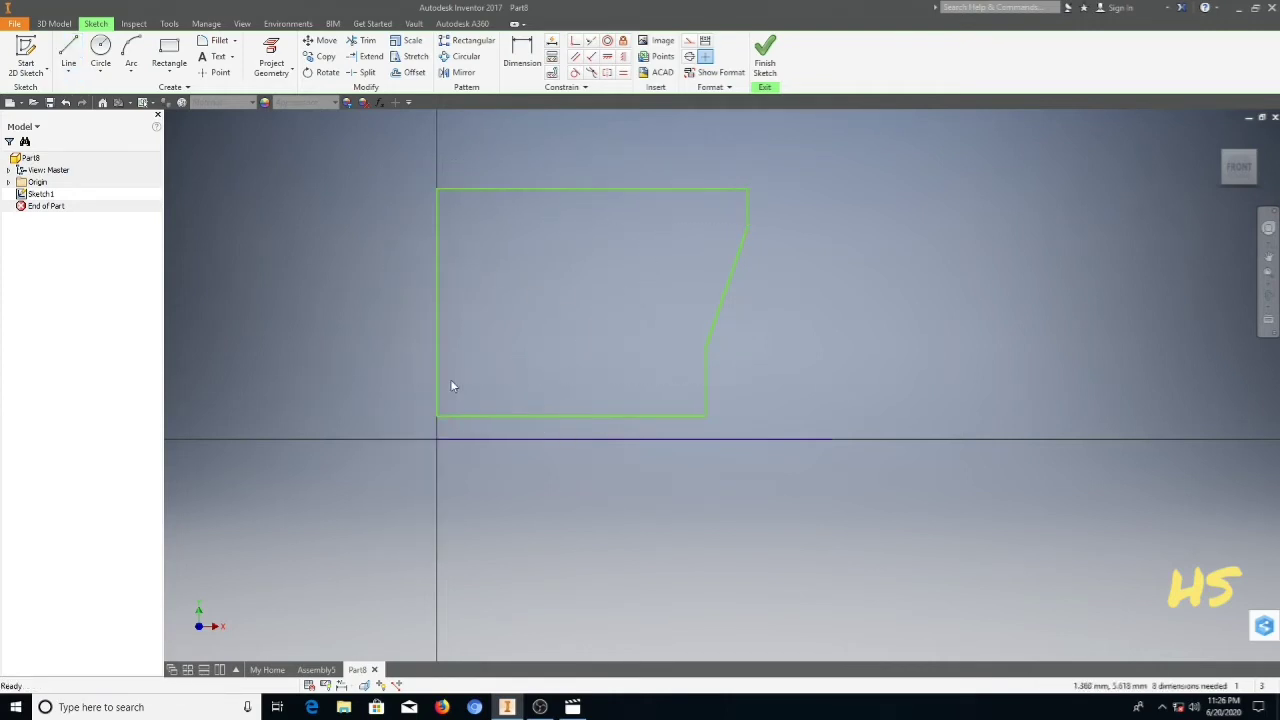
Step: Dimension the gap between the horizontal line and the profile's bottom edge as 4 mm
scroll(352, 306, "up", 1)
key("d")
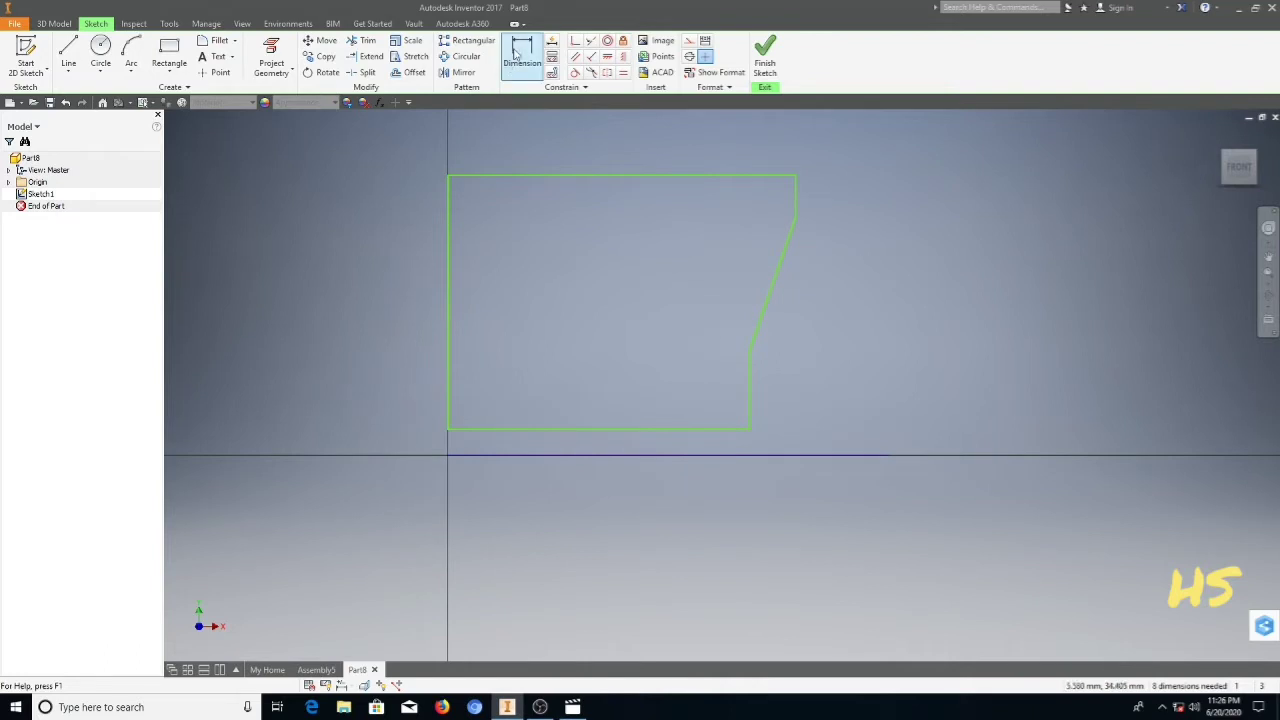
scroll(491, 317, "down", 2)
left_click(509, 381)
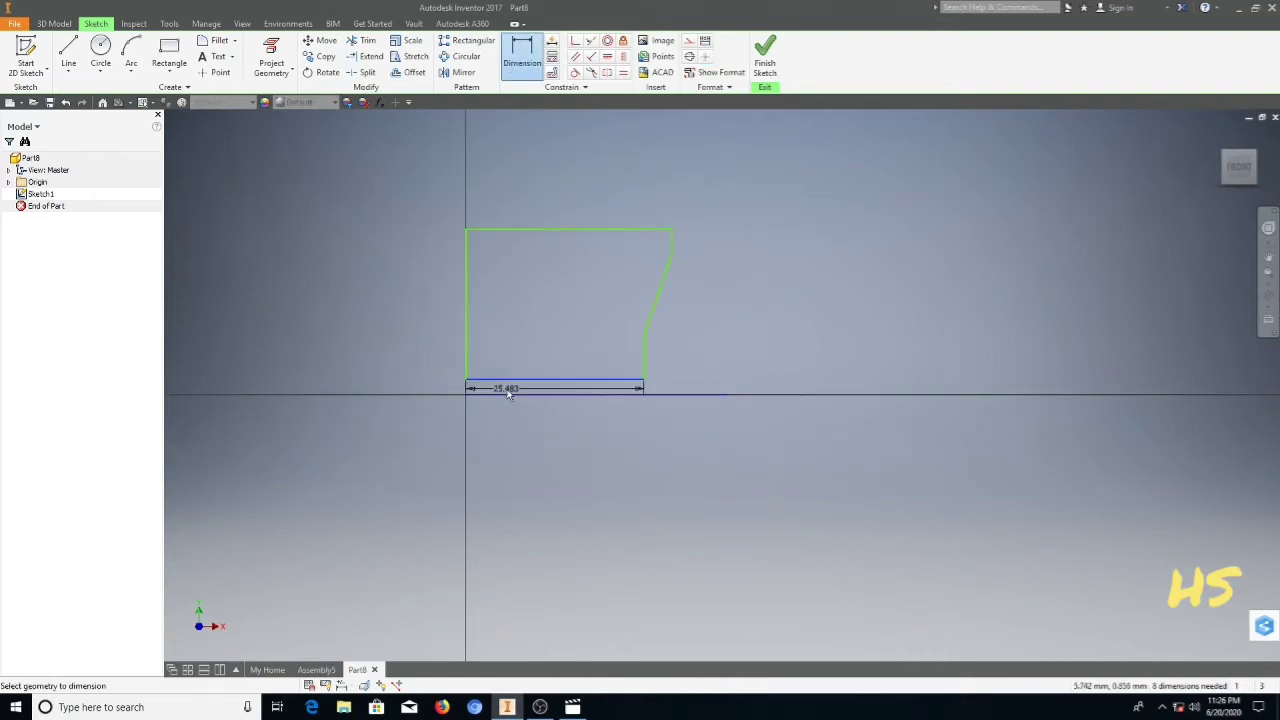
left_click(509, 394)
left_click(430, 387)
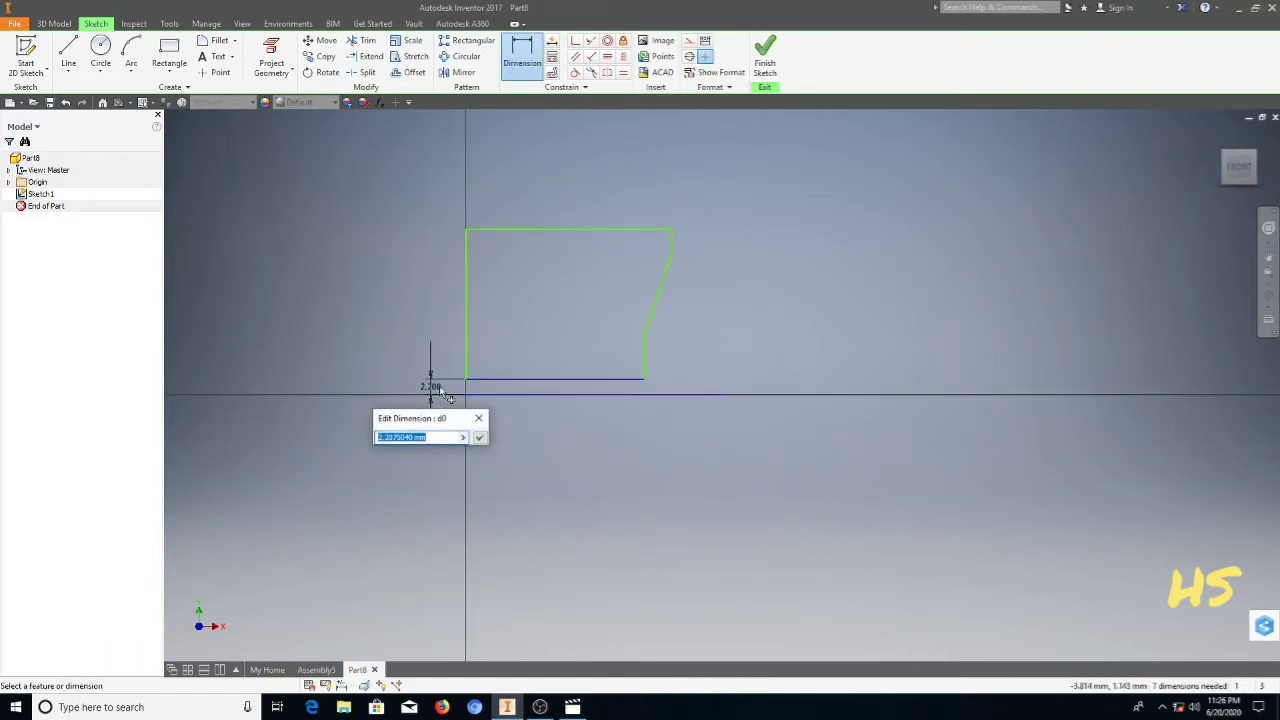
key("Return")
scroll(439, 386, "up", 2)
scroll(431, 445, "down", 4)
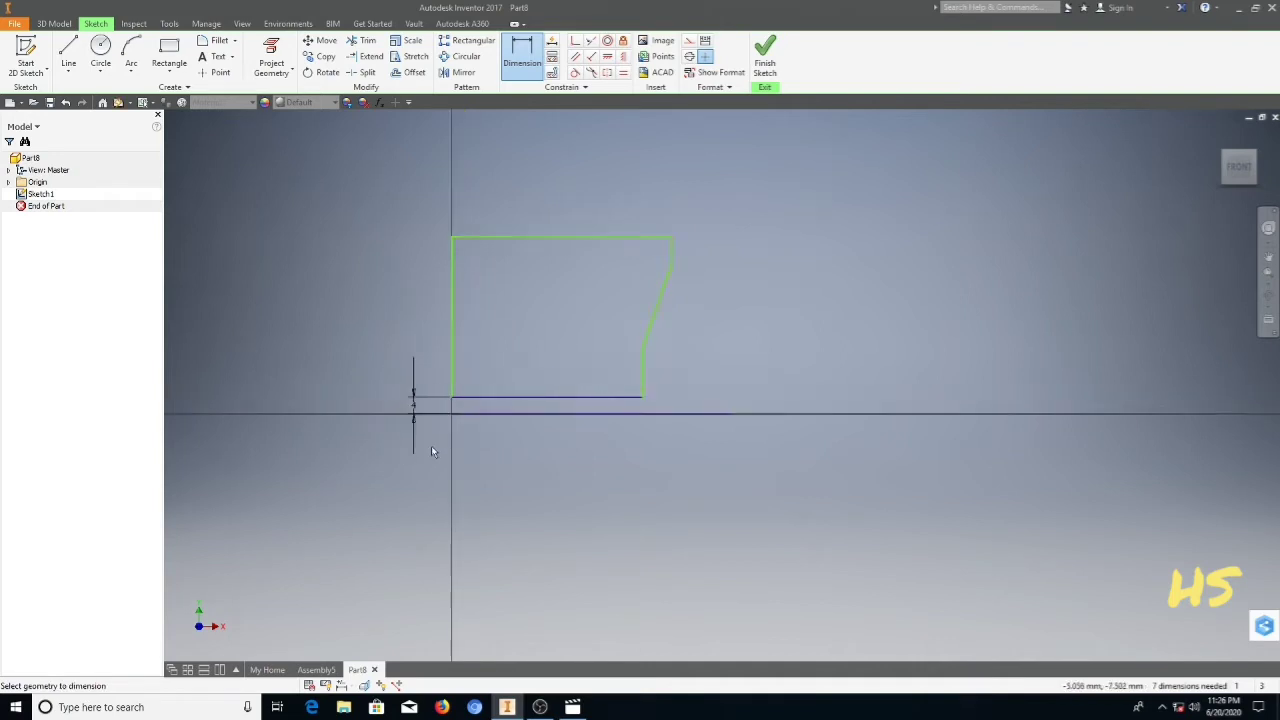
Step: Dimension the profile's bottom edge as 25 mm
scroll(490, 427, "up", 3)
left_click(499, 408)
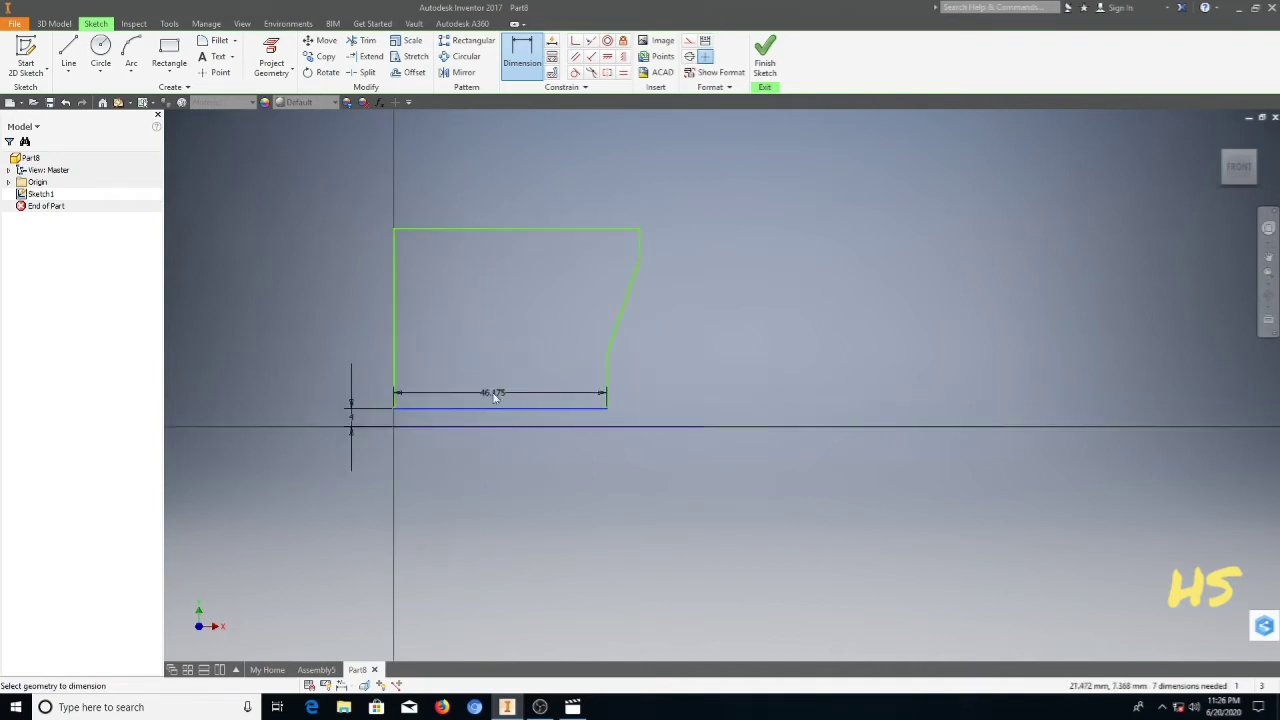
left_click(494, 395)
type("25")
key("Return")
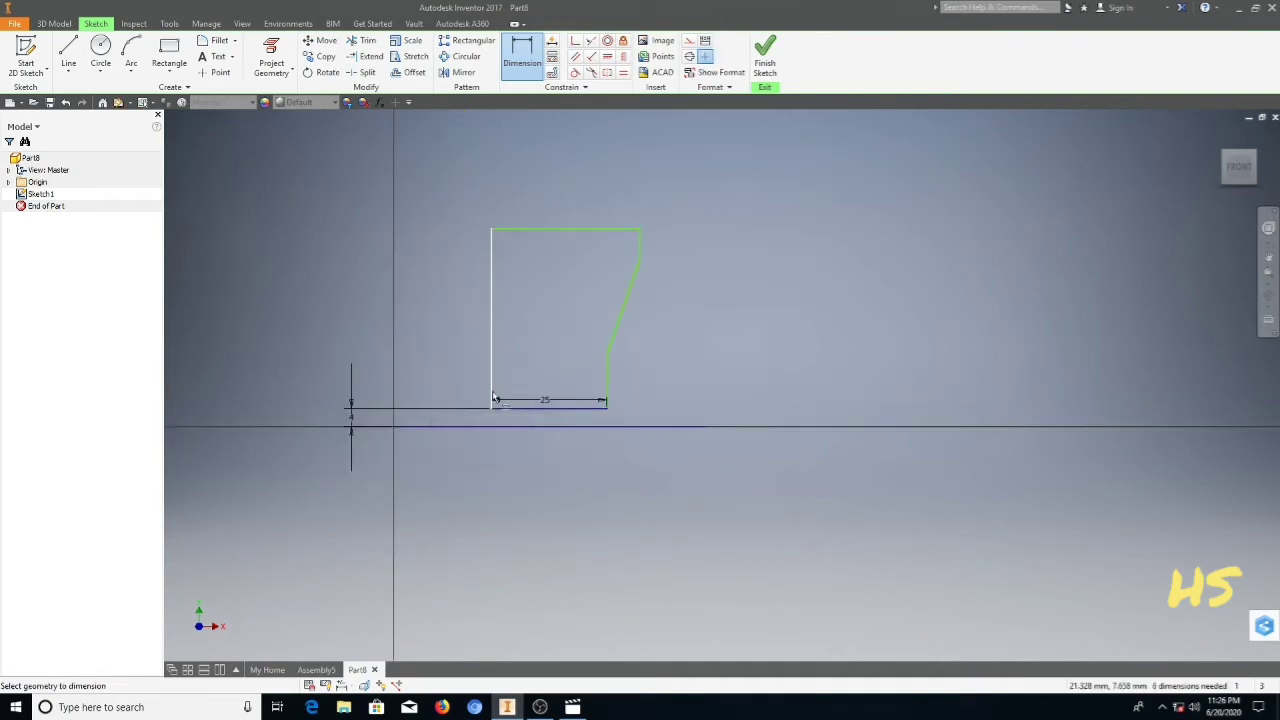
Step: Set the horizontal distance between the profile's left edge and the origin to 0 mm
left_click(492, 376)
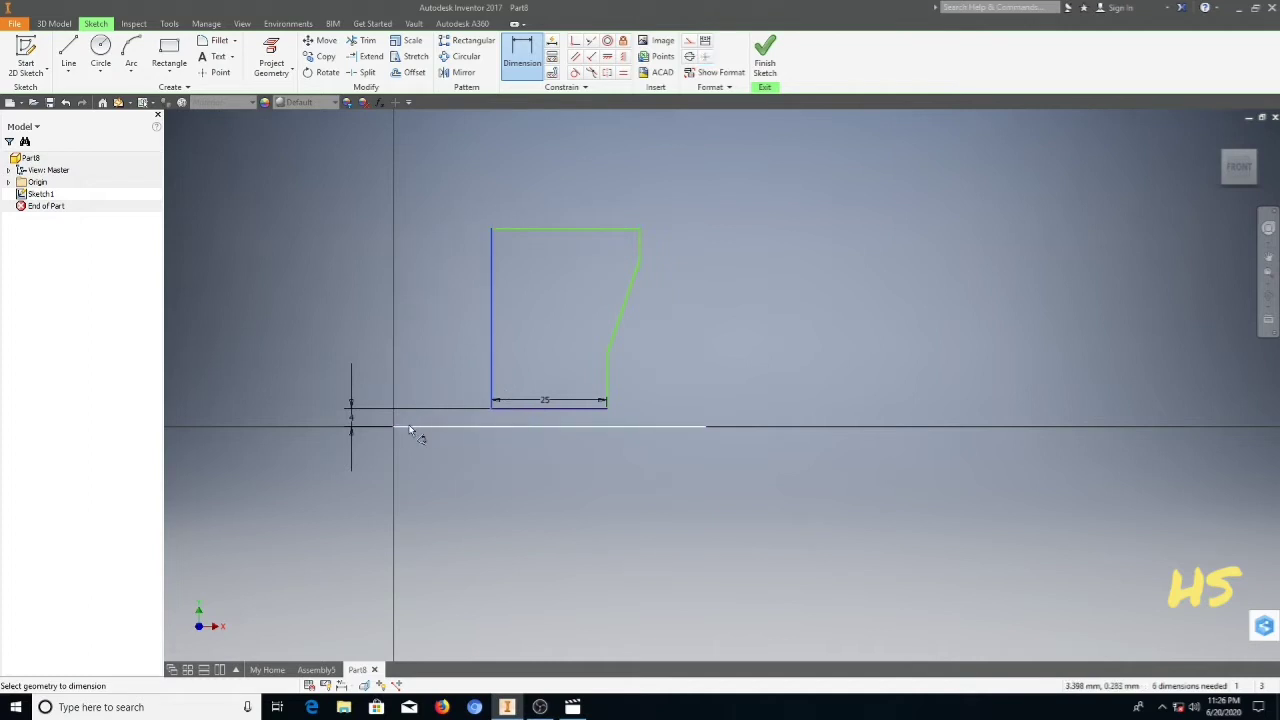
left_click(424, 453)
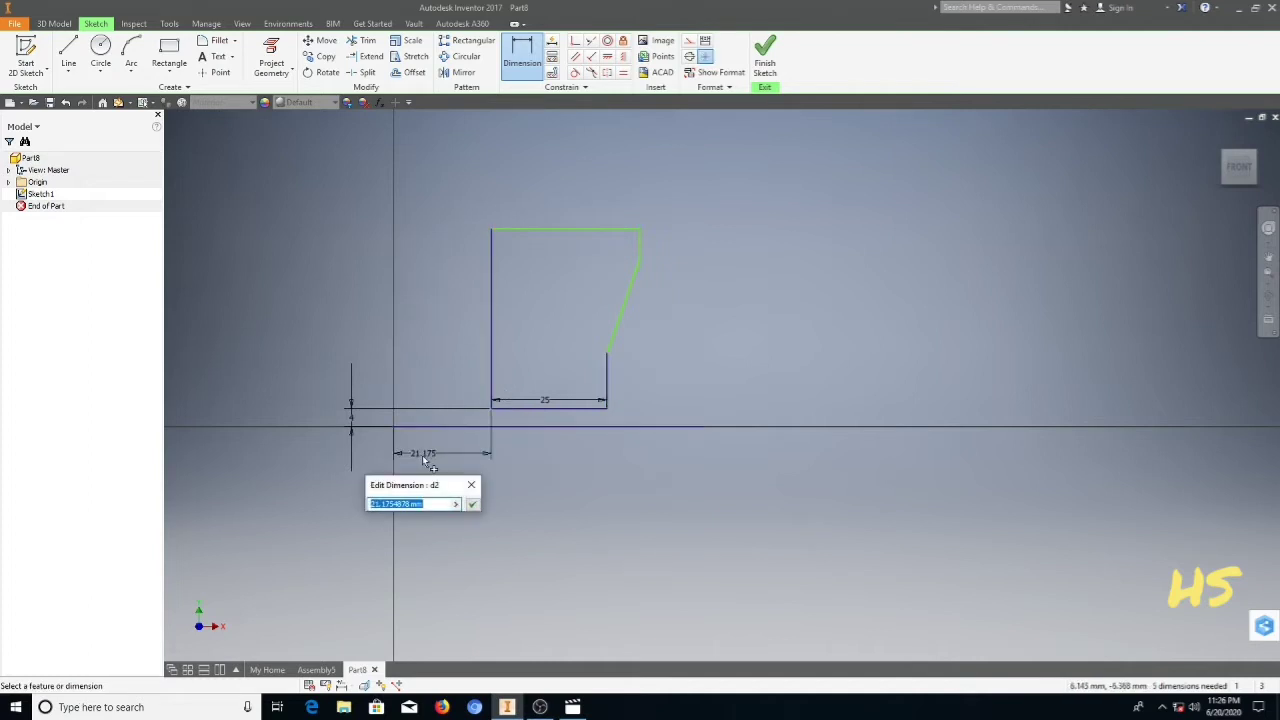
type("0")
key("Return")
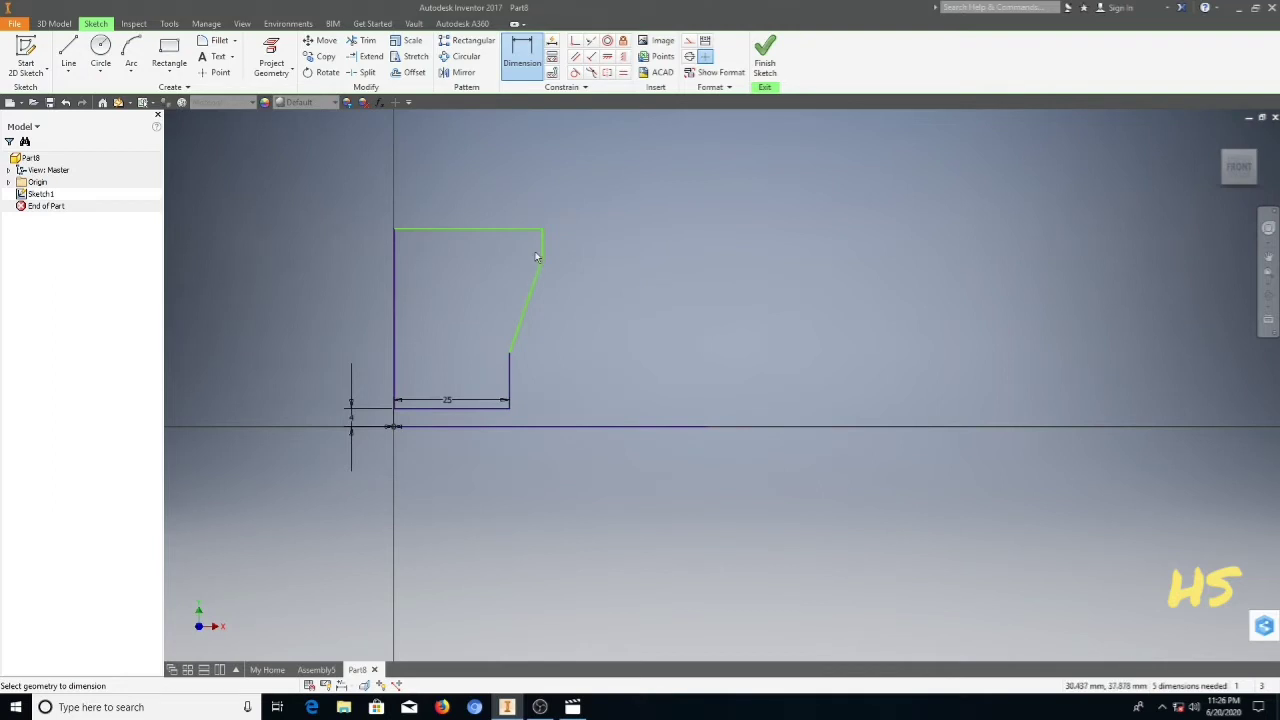
Step: Dimension the profile's short vertical right-hand edges as 7 mm for the lower one and 8 mm for the upper one
left_click(511, 384)
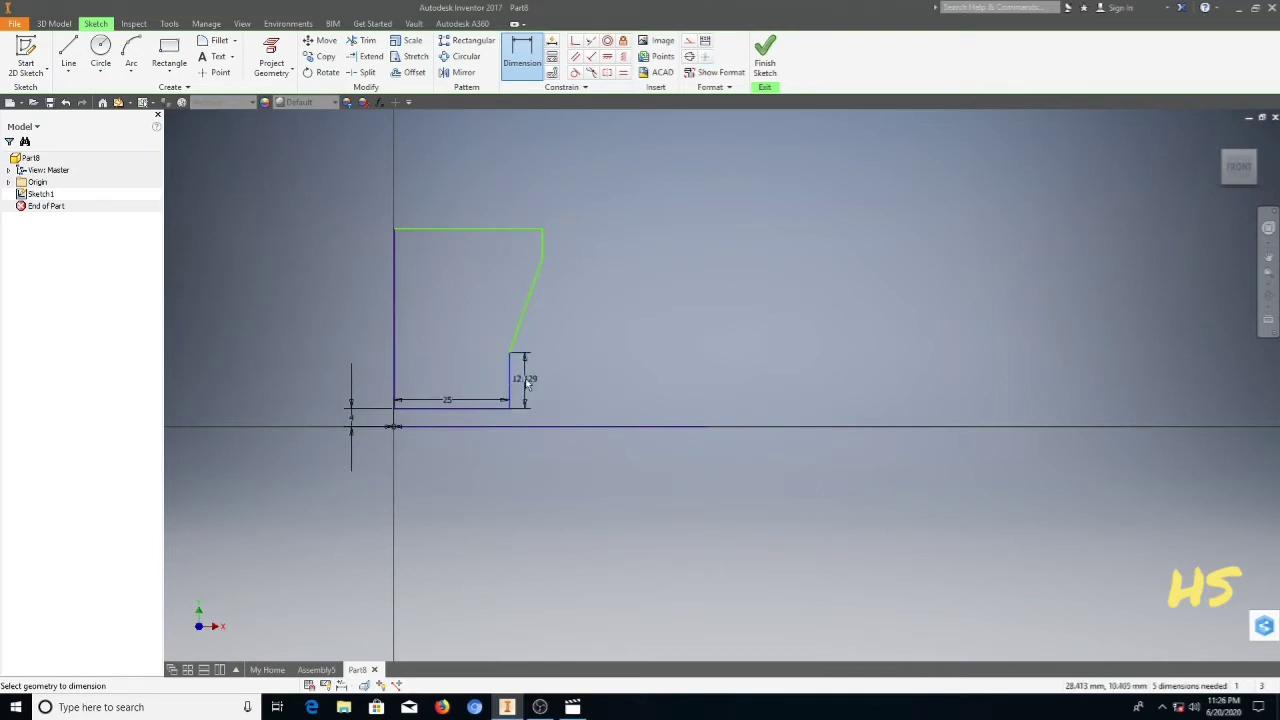
left_click(526, 380)
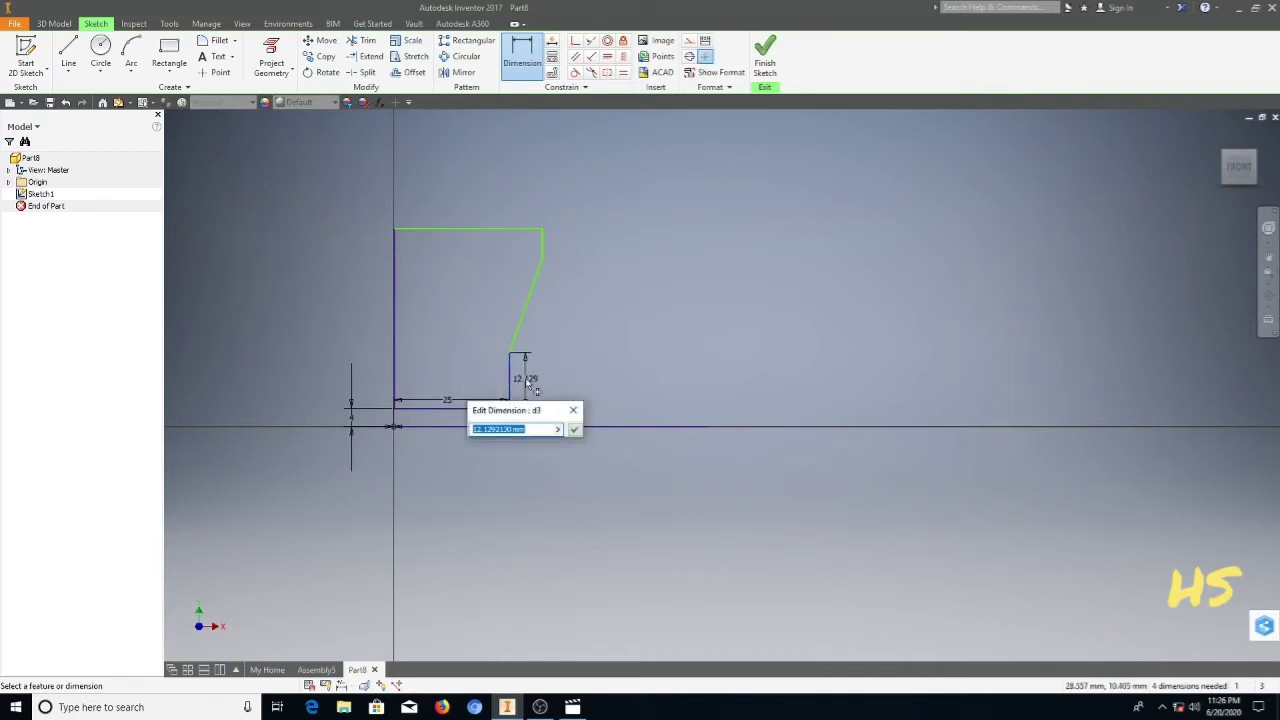
type("7")
key("Return")
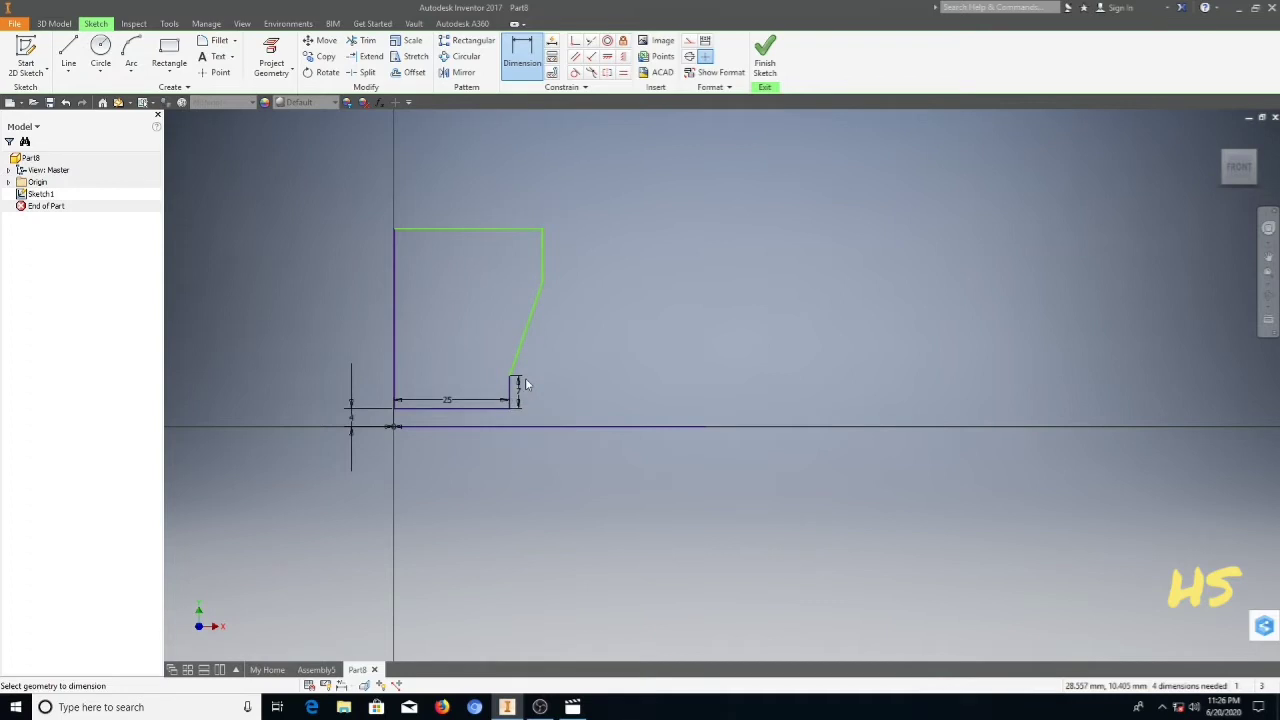
left_click(542, 256)
left_click(572, 262)
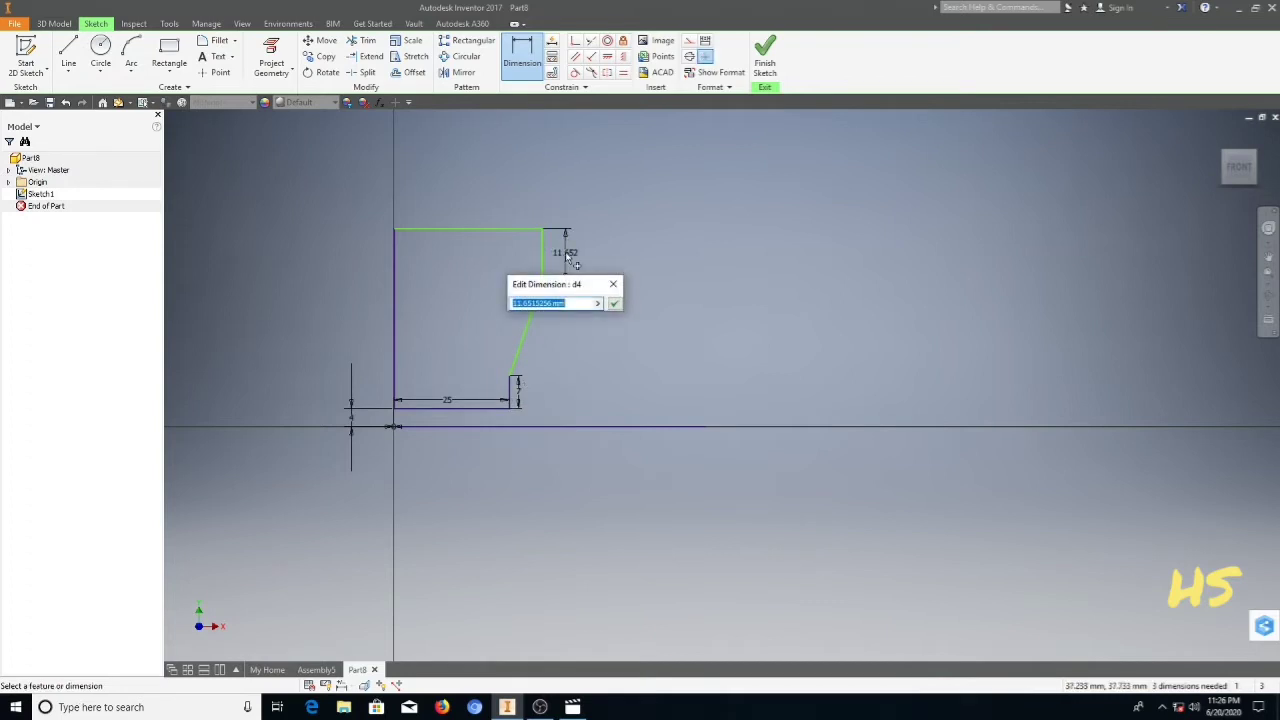
type("6")
key("Return")
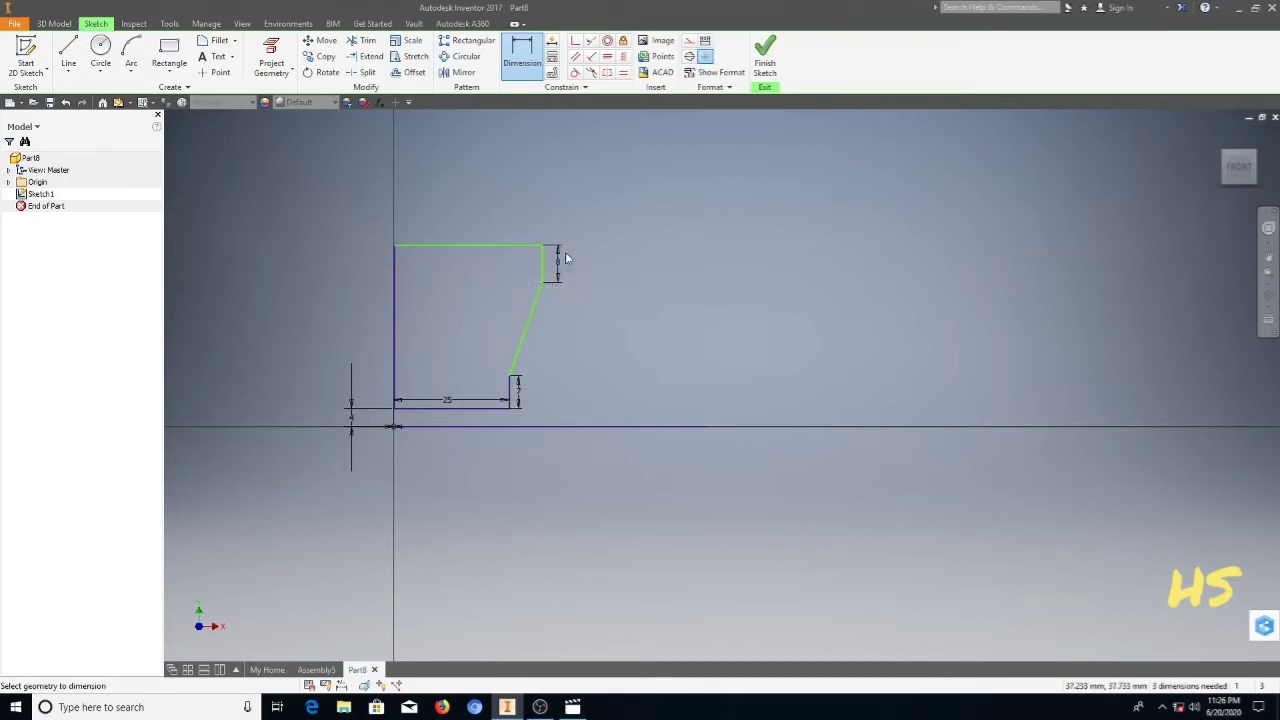
Step: Dimension the height from the horizontal line to the profile's top edge as 38 mm
left_click(413, 246)
left_click(413, 427)
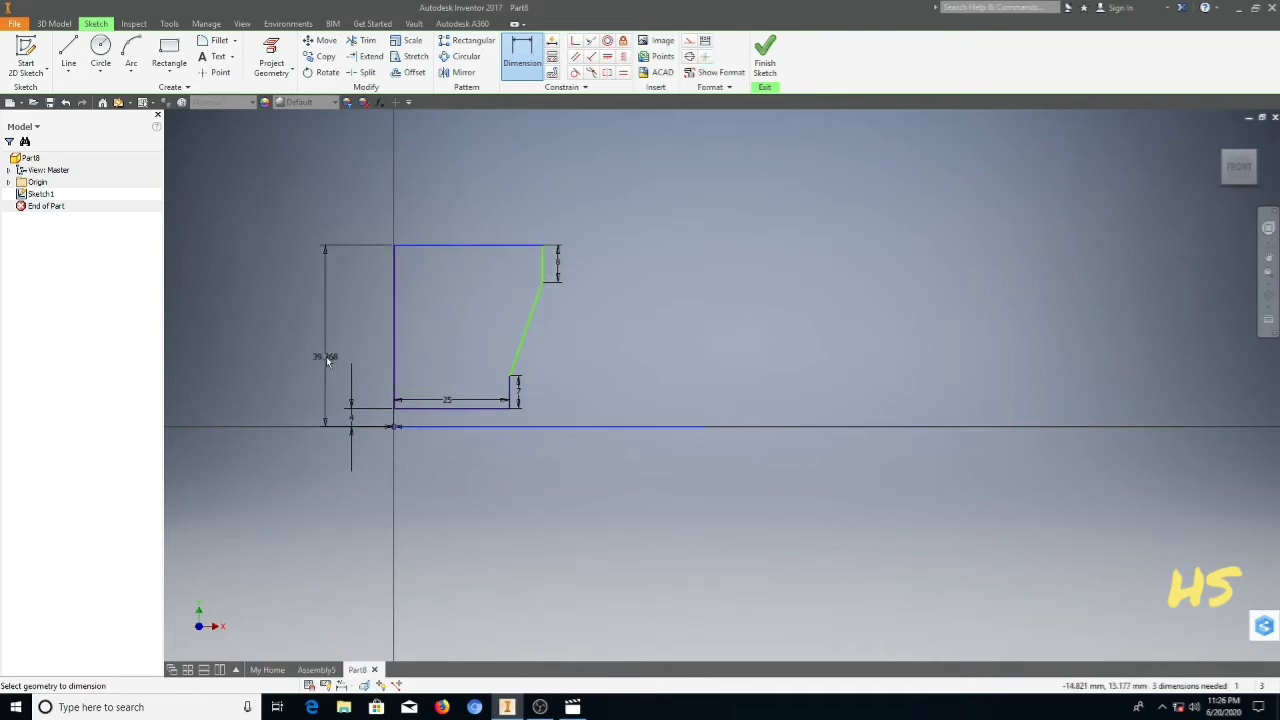
left_click(326, 361)
type("38")
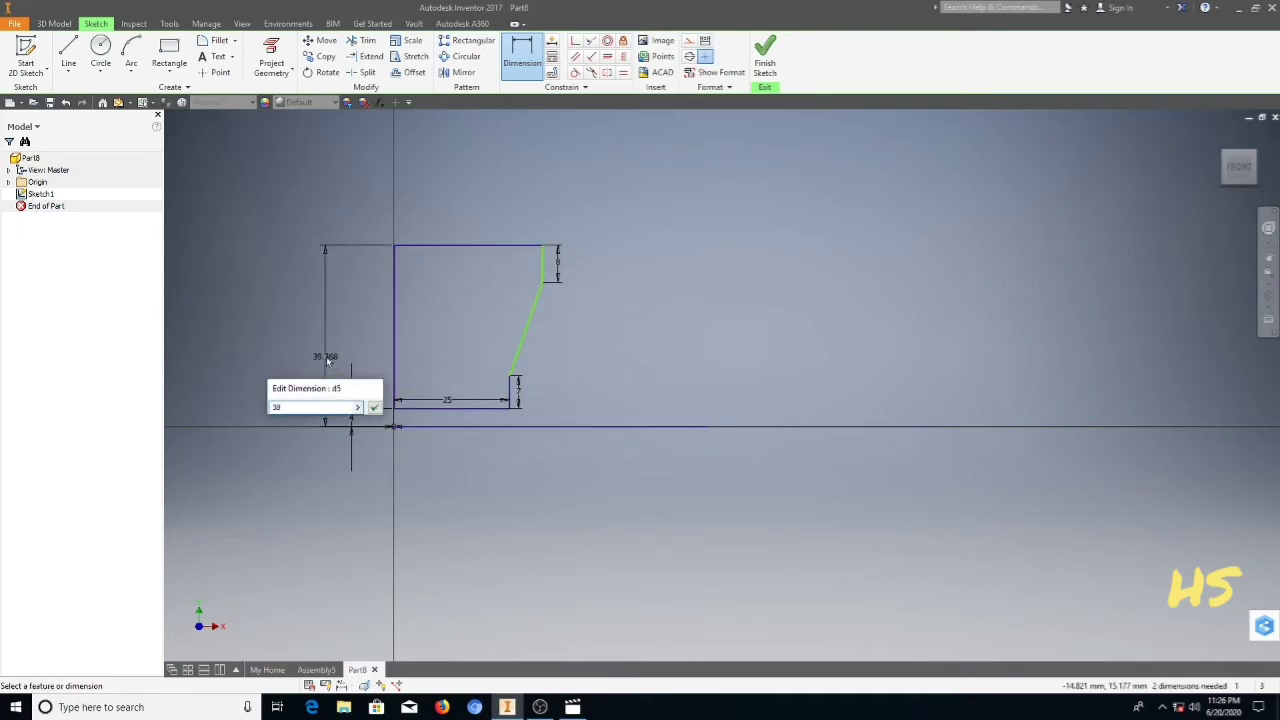
key("Return")
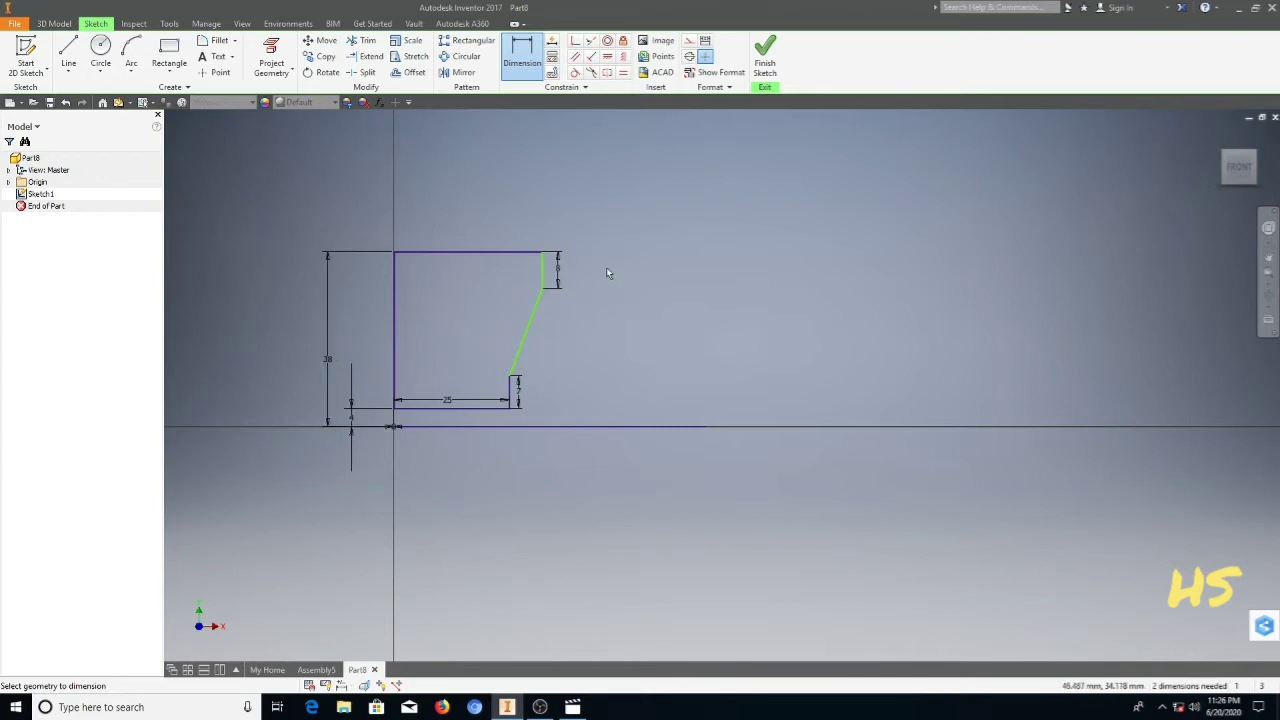
Step: Dimension the profile's top edge as 40 mm
left_click(481, 256)
left_click(473, 228)
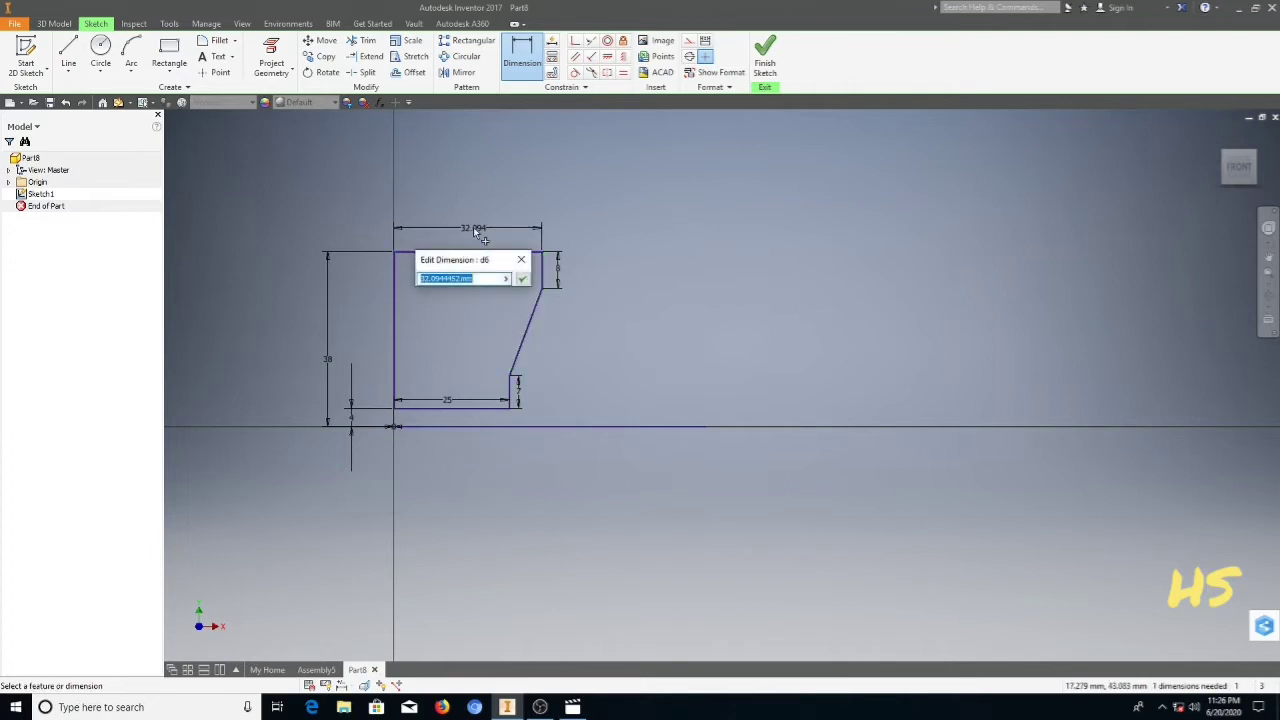
type("40")
key("Return")
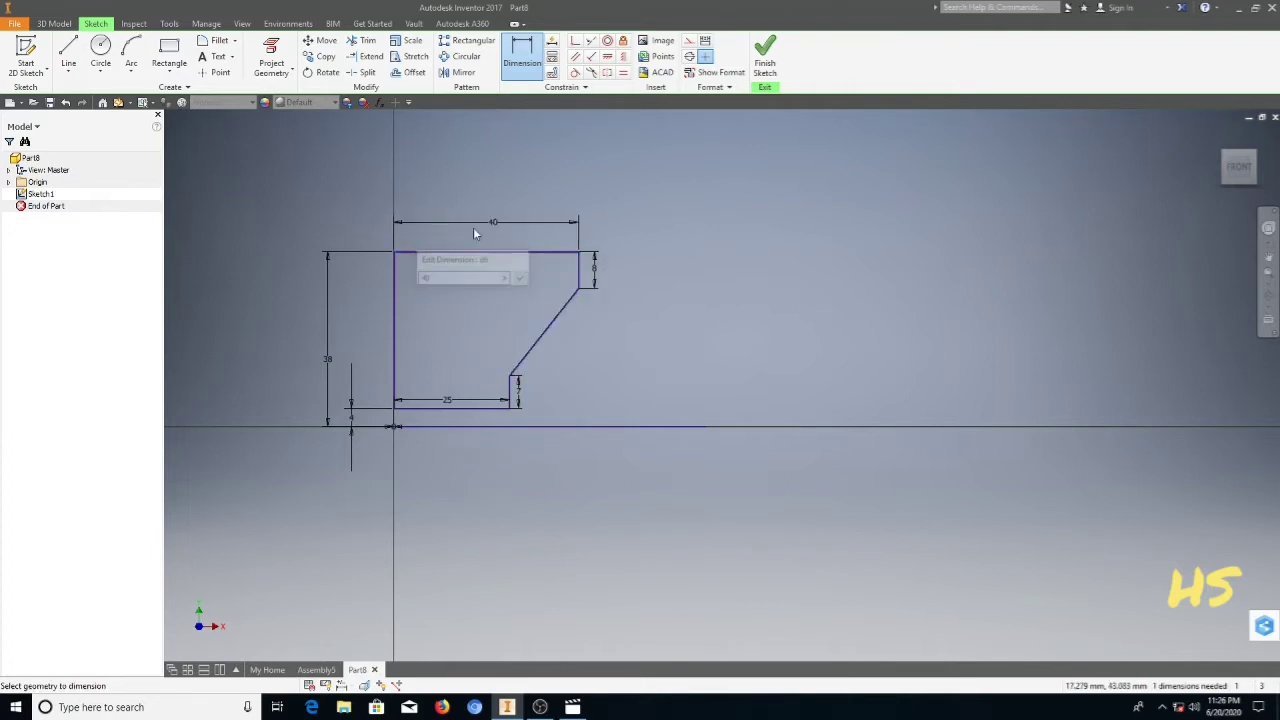
scroll(579, 325, "down", 2)
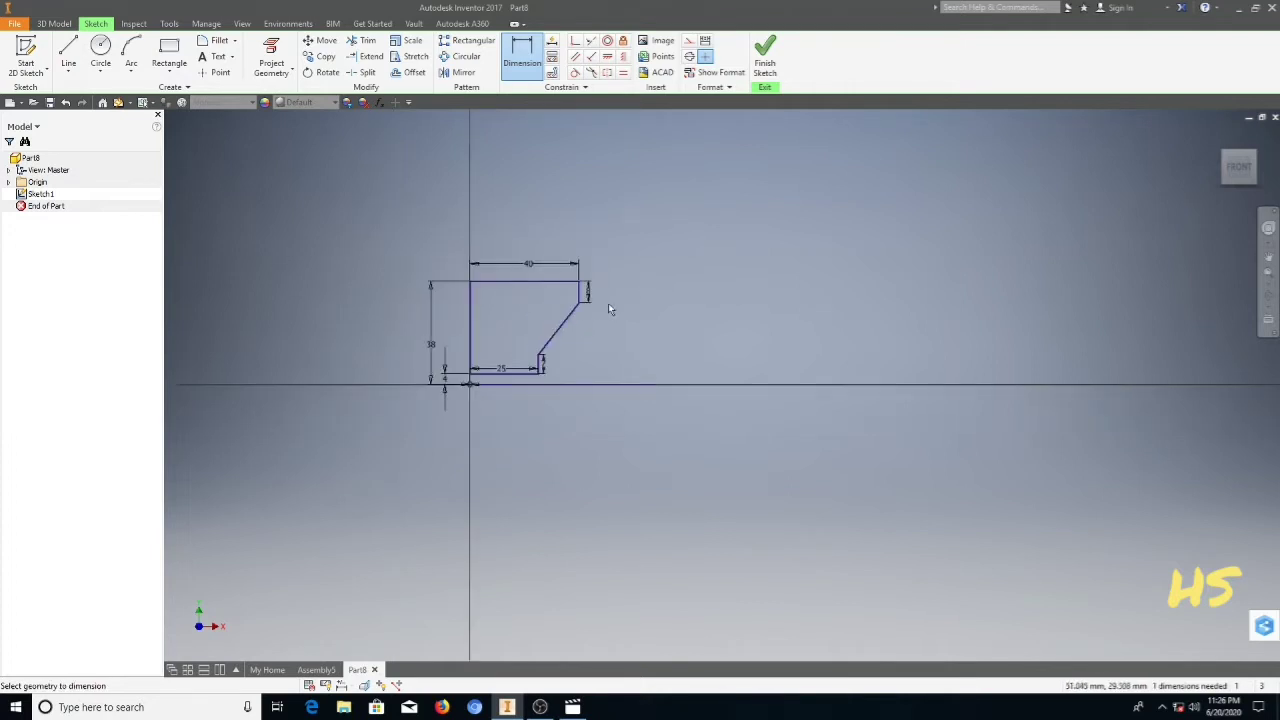
scroll(608, 310, "up", 3)
Step: Finish the sketch and revolve the closed profile a full turn about the horizontal line
right_click(605, 288)
left_click(625, 309)
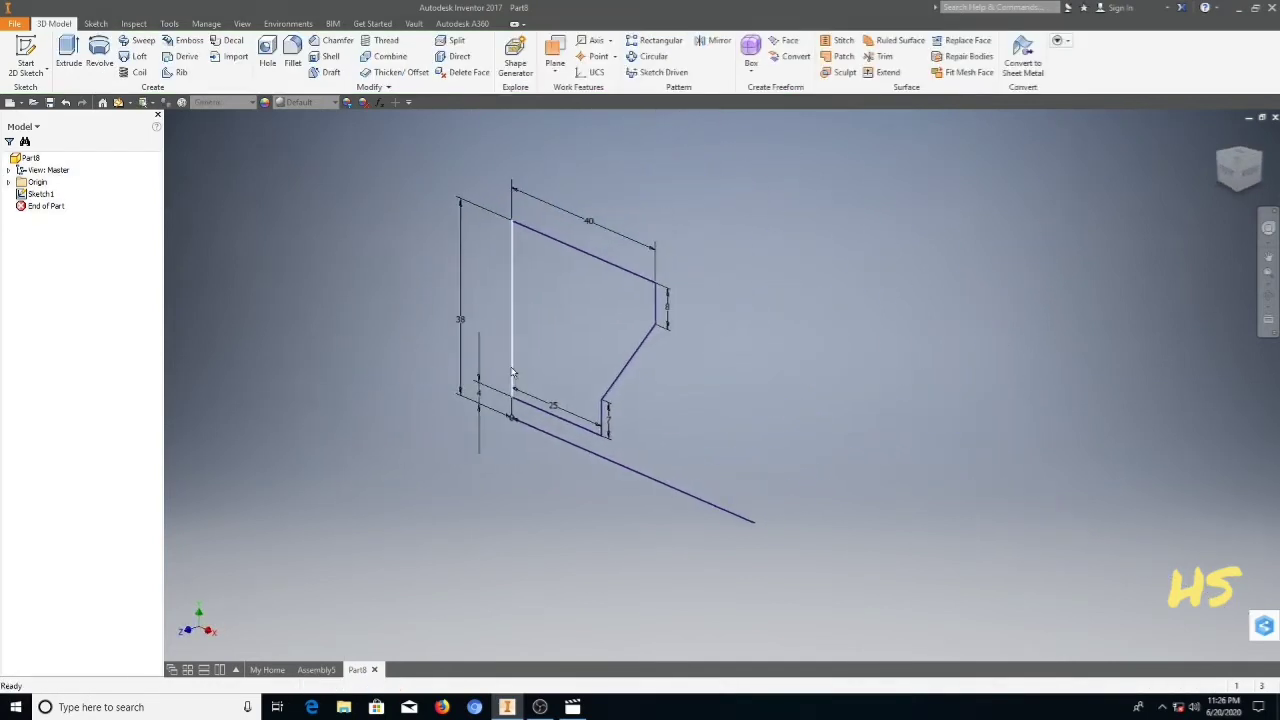
left_click(99, 52)
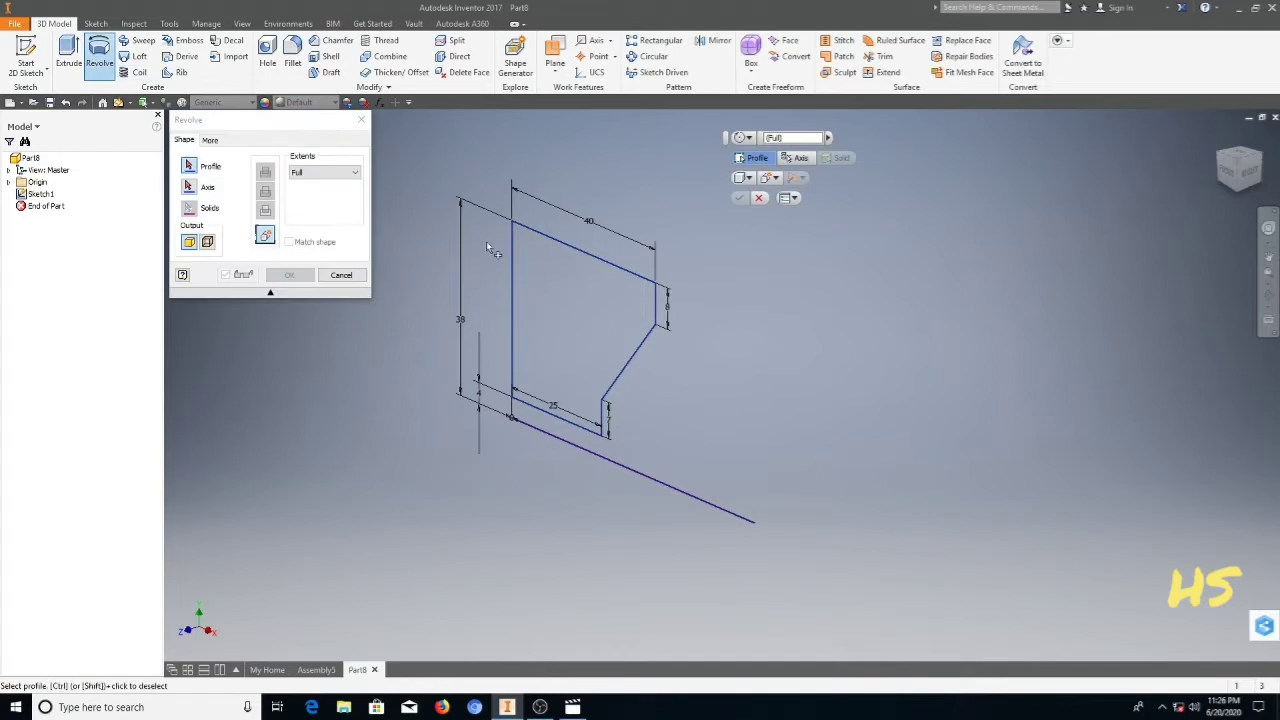
left_click(540, 276)
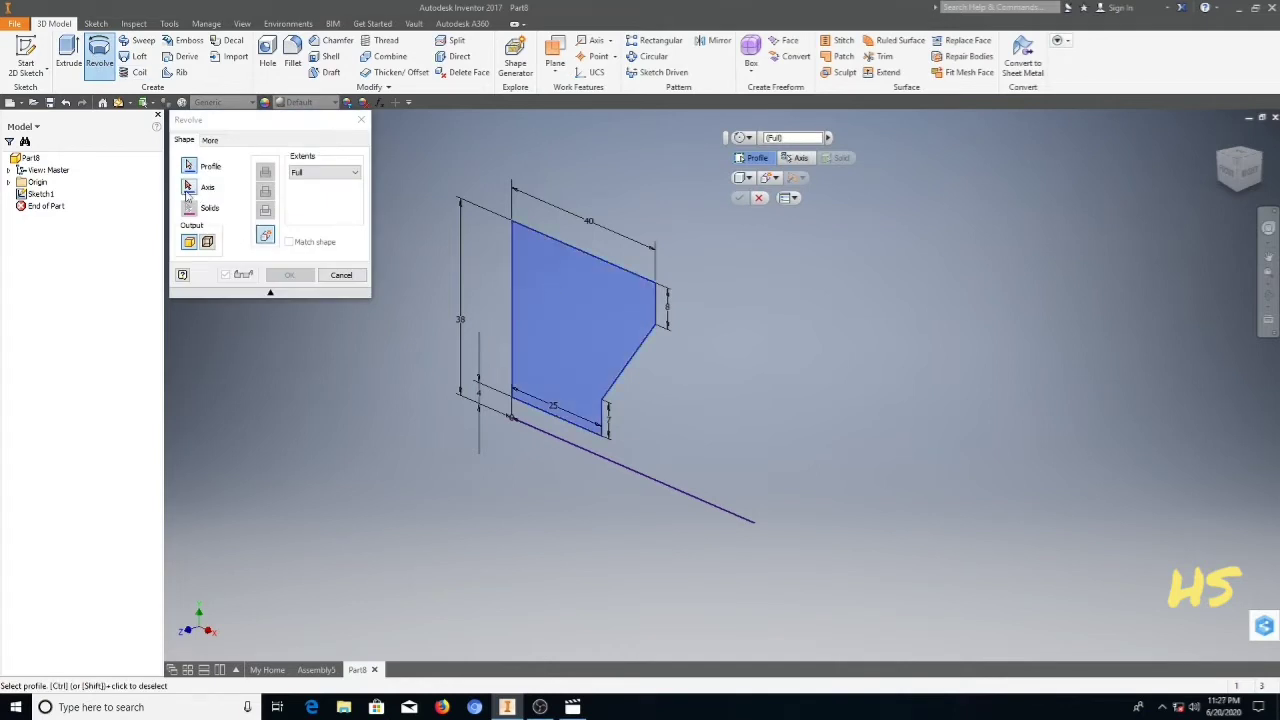
left_click(646, 479)
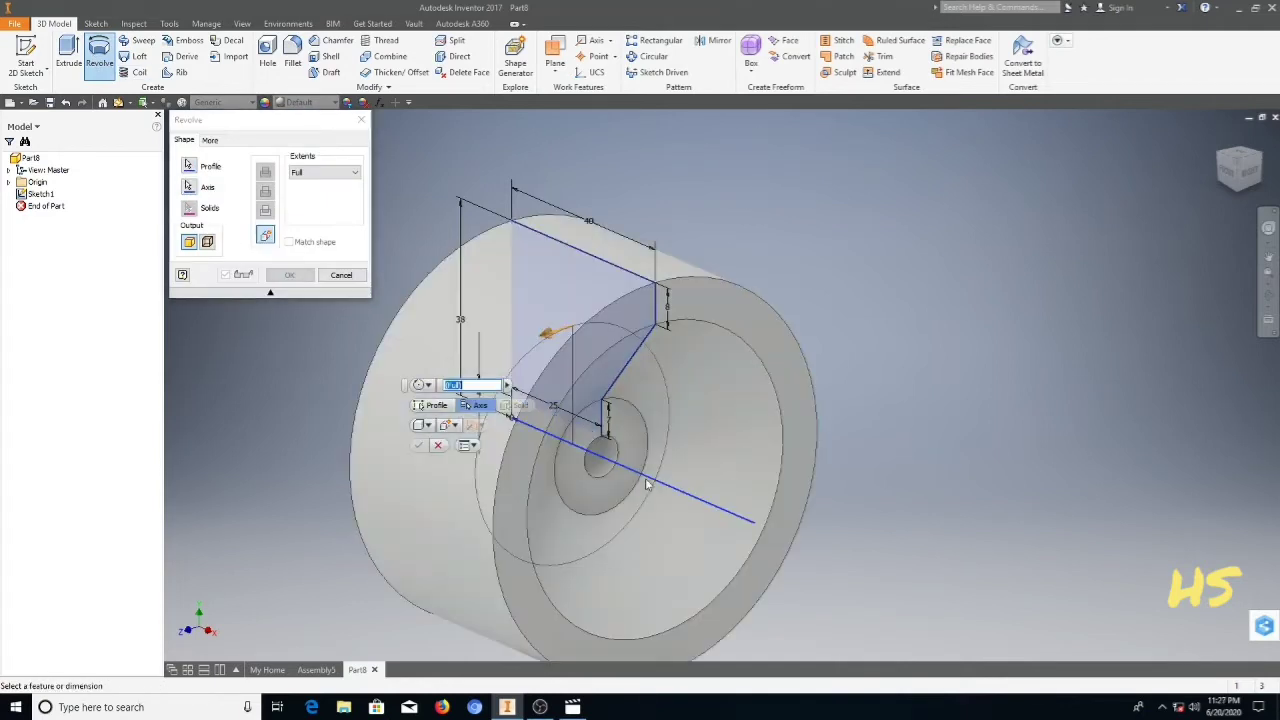
left_click(292, 275)
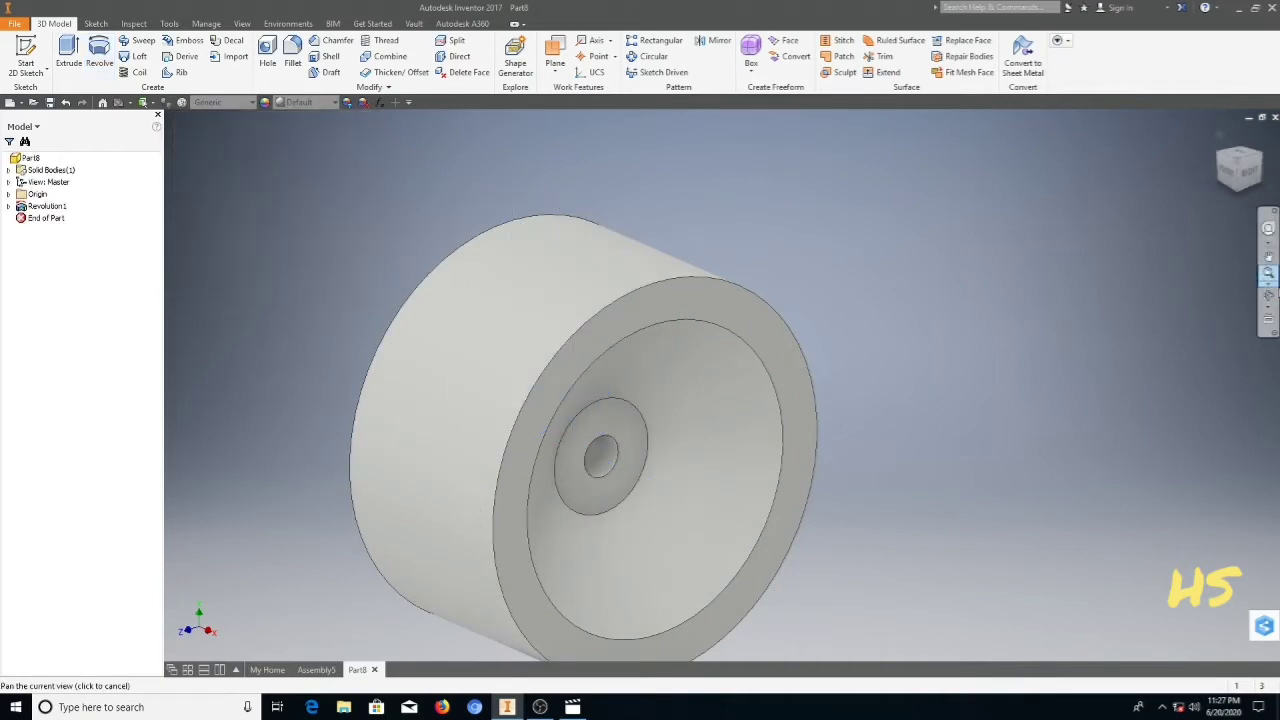
Step: Shell the revolved body with a 1 mm wall thickness, removing its flat circular back face
left_click(1268, 296)
left_click_drag(700, 450, 883, 480)
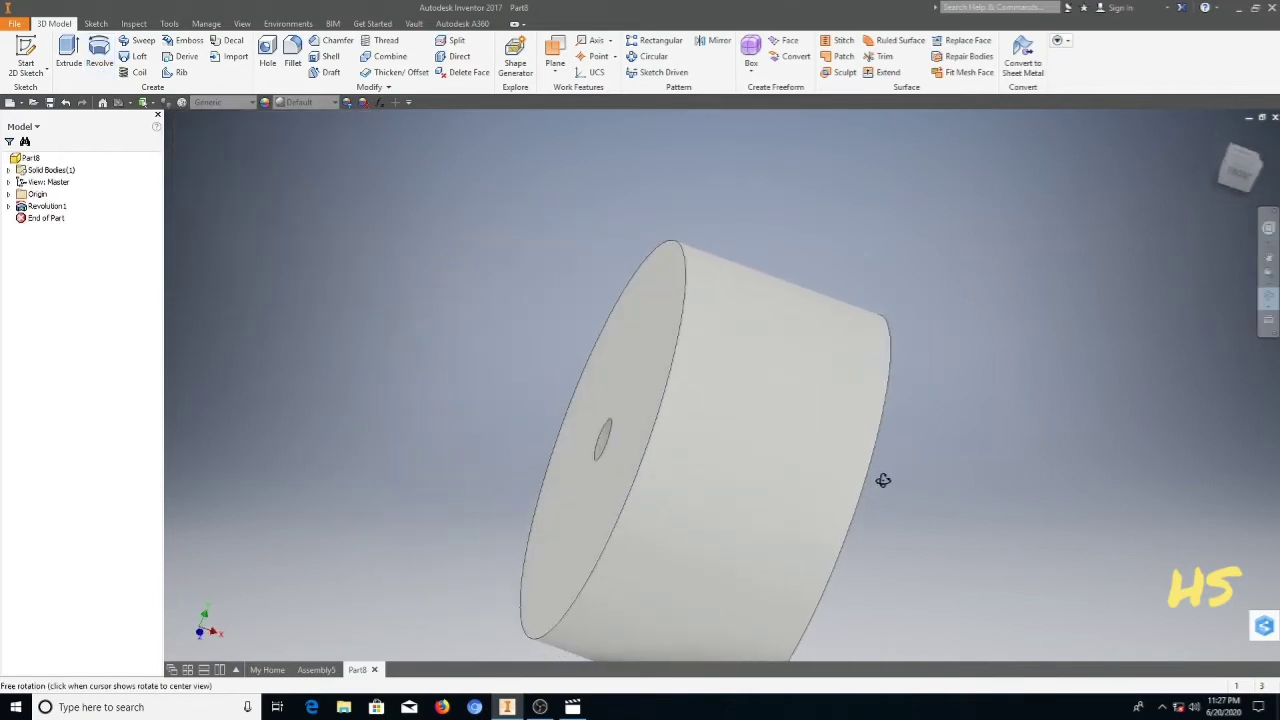
left_click_drag(789, 457, 600, 295)
right_click(600, 295)
left_click(588, 347)
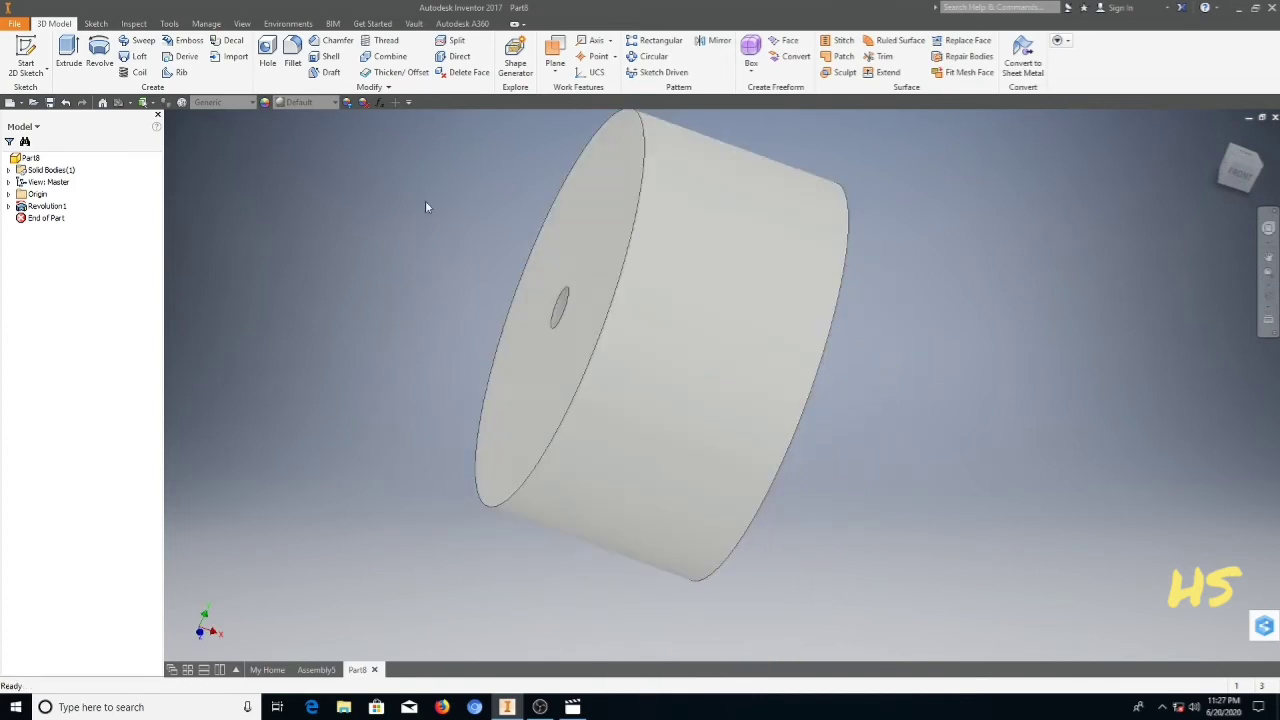
left_click(327, 56)
left_click(614, 242)
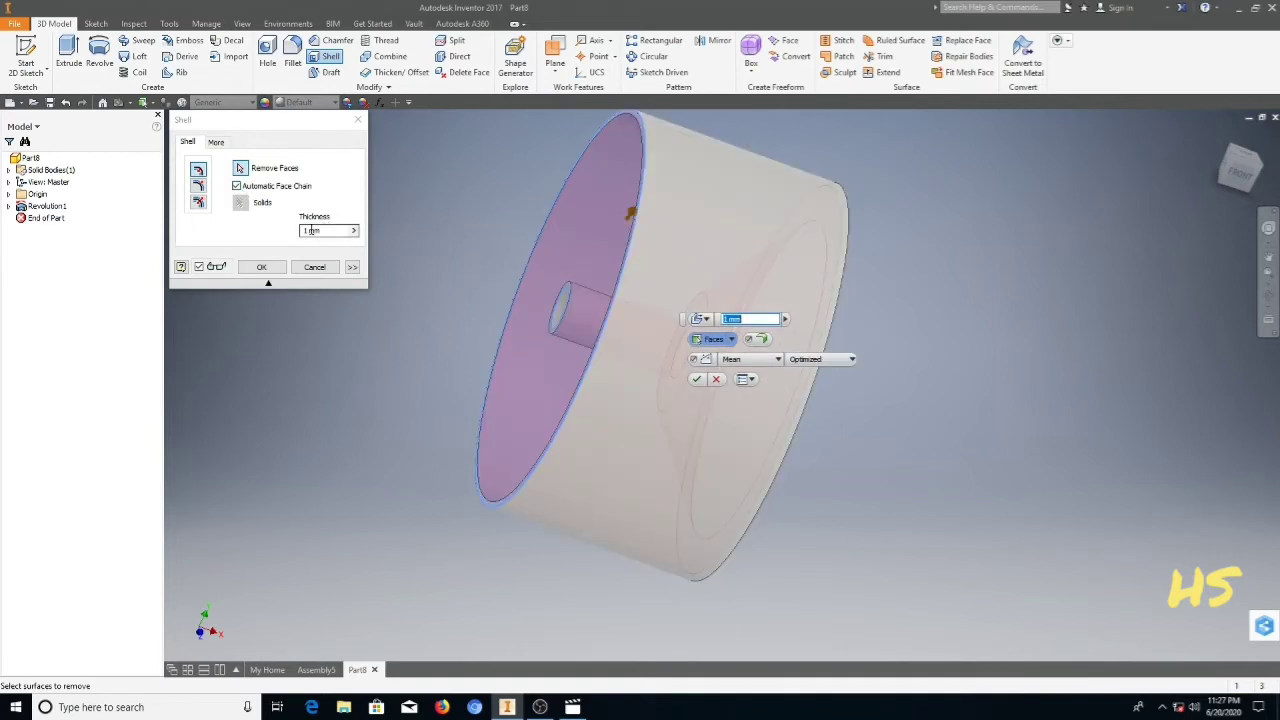
left_click(261, 267)
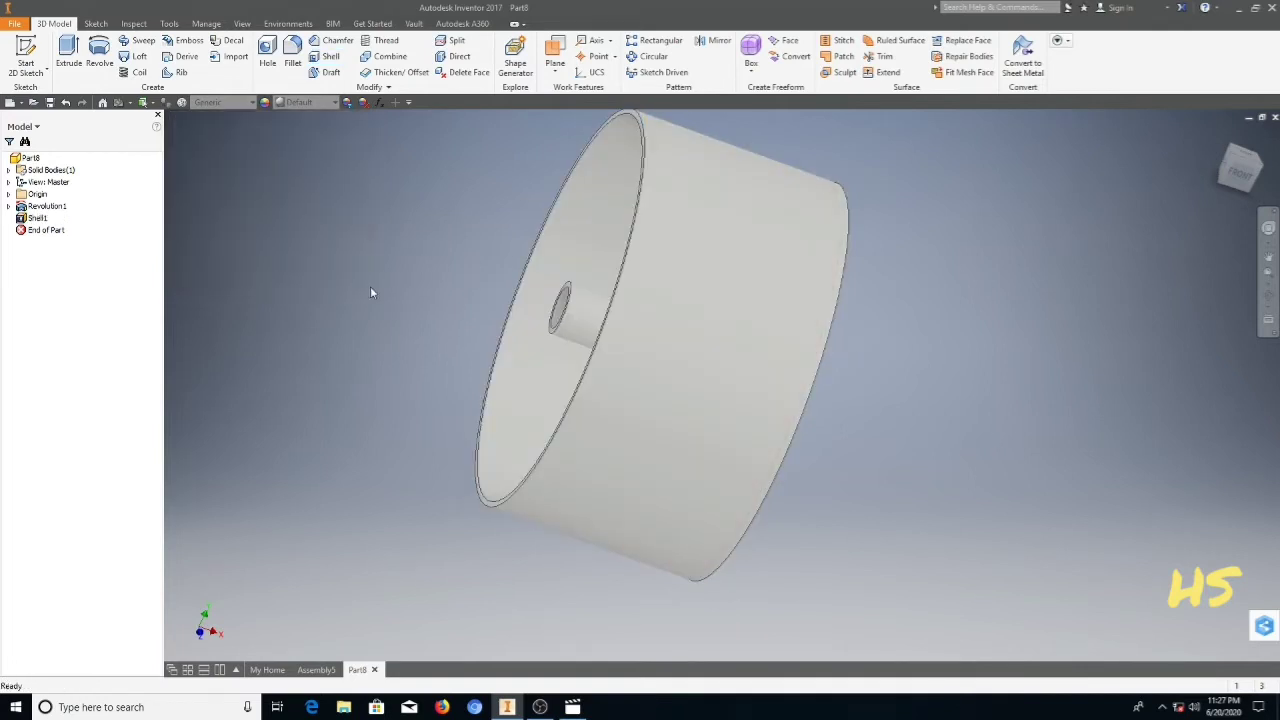
Step: Create a work plane coincident with the origin XY plane
left_click(1267, 298)
left_click_drag(847, 374, 717, 423)
right_click(719, 416)
left_click(765, 415)
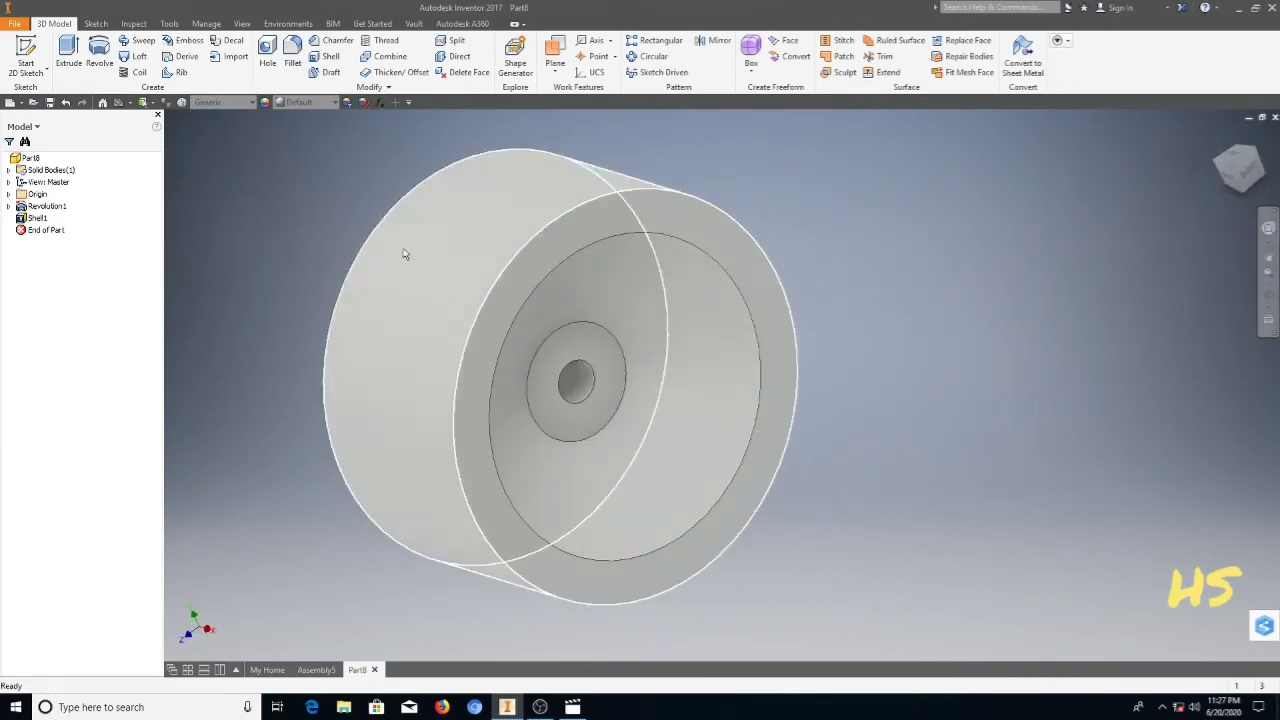
left_click(546, 74)
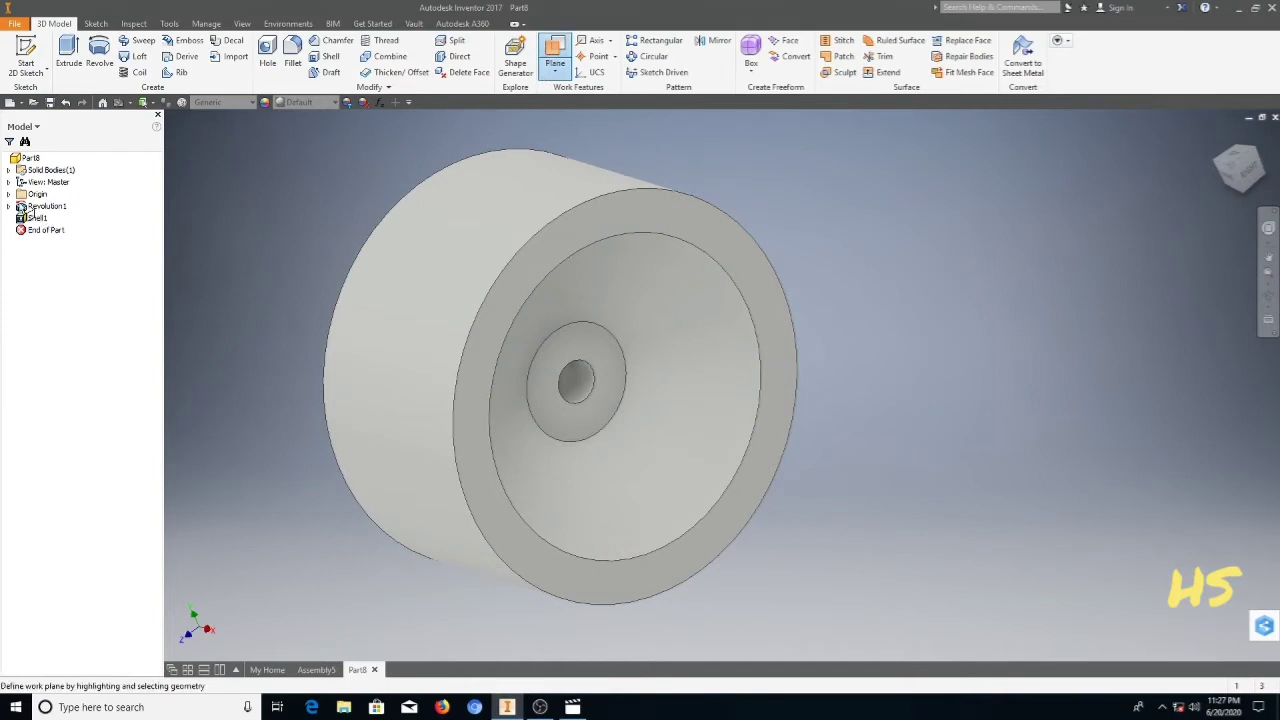
left_click(8, 194)
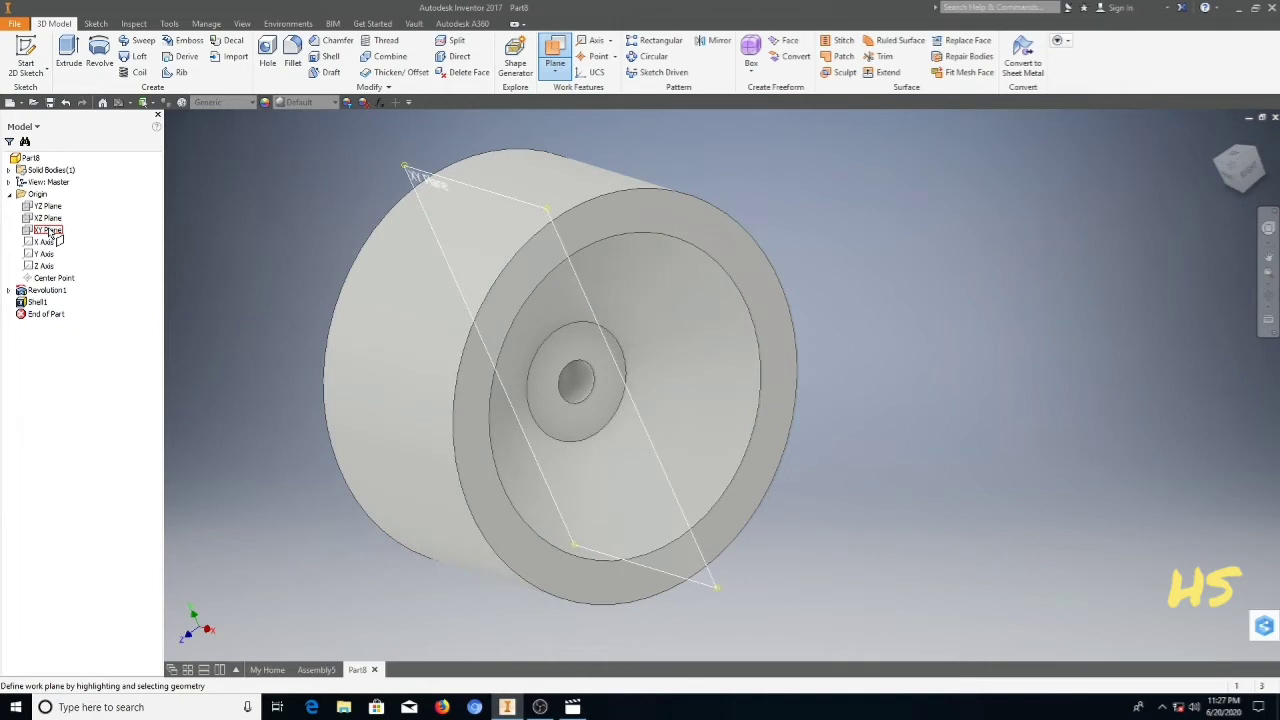
left_click(50, 231)
middle_click_drag(263, 218, 370, 256)
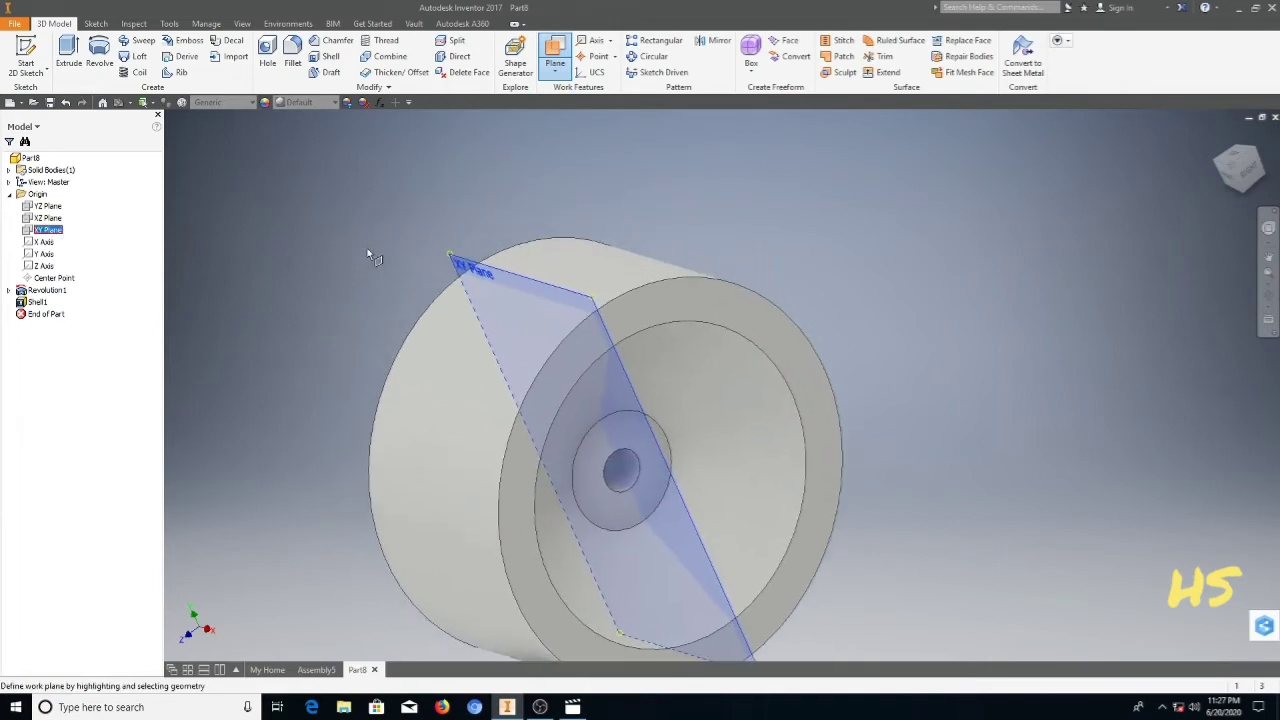
left_click(448, 257)
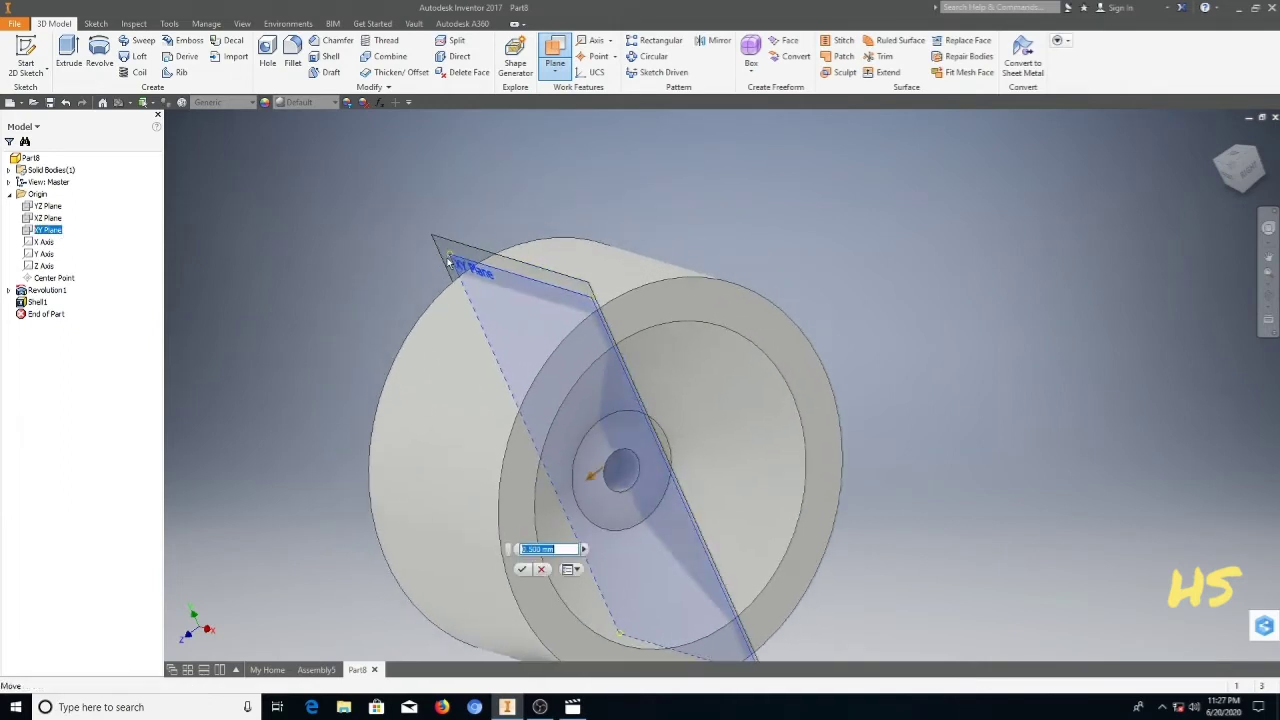
key("Return")
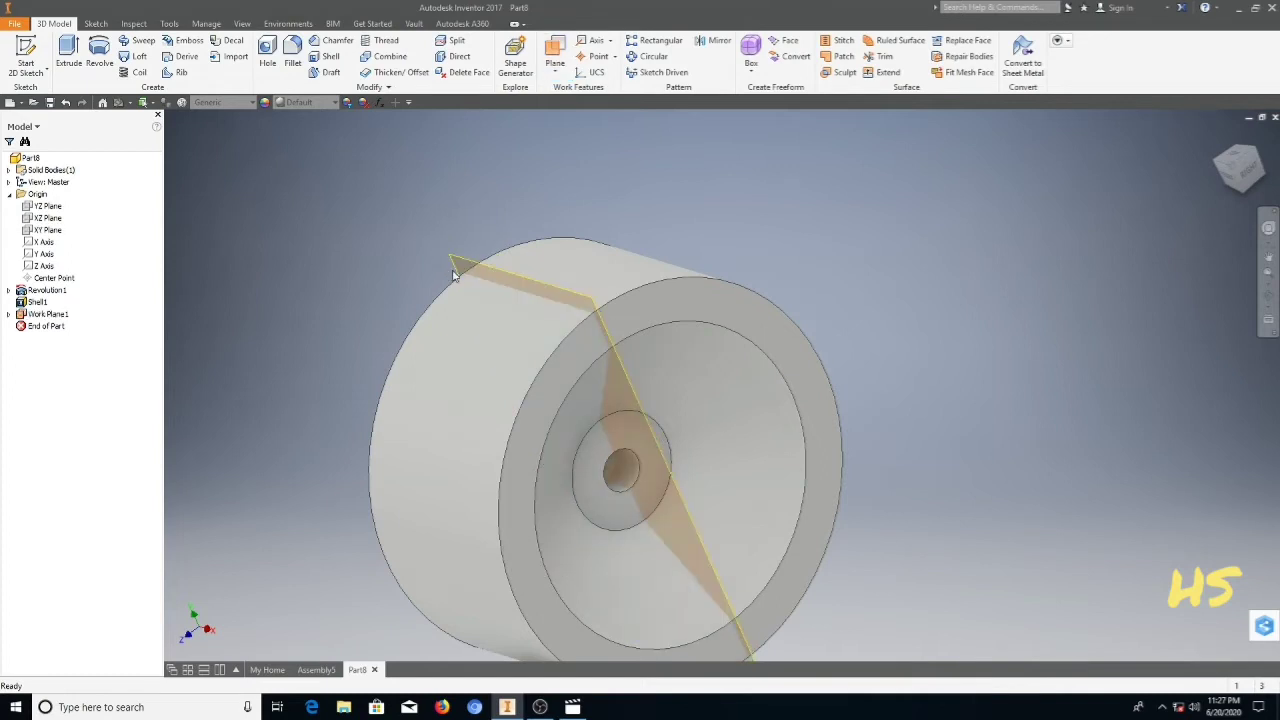
Step: Start a sketch on the new work plane, slice the model at it, and project the shell's outer edges into the sketch
left_click(26, 55)
left_click(456, 259)
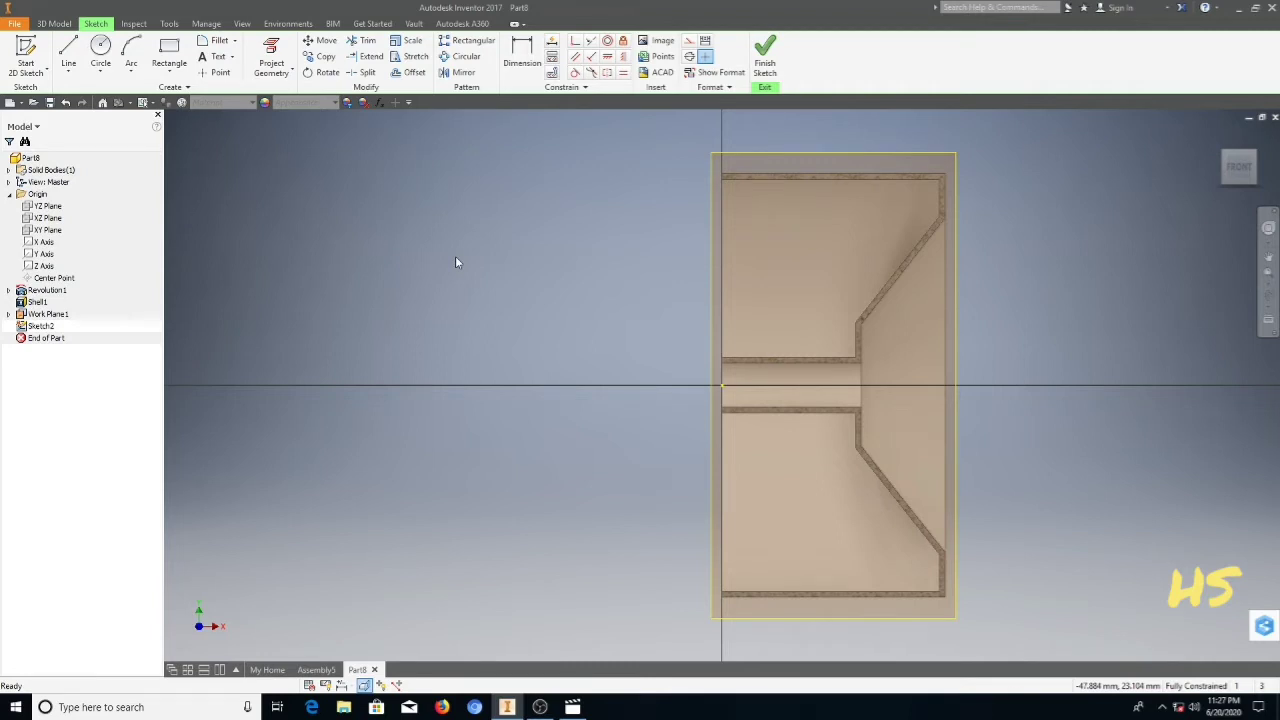
left_click(271, 58)
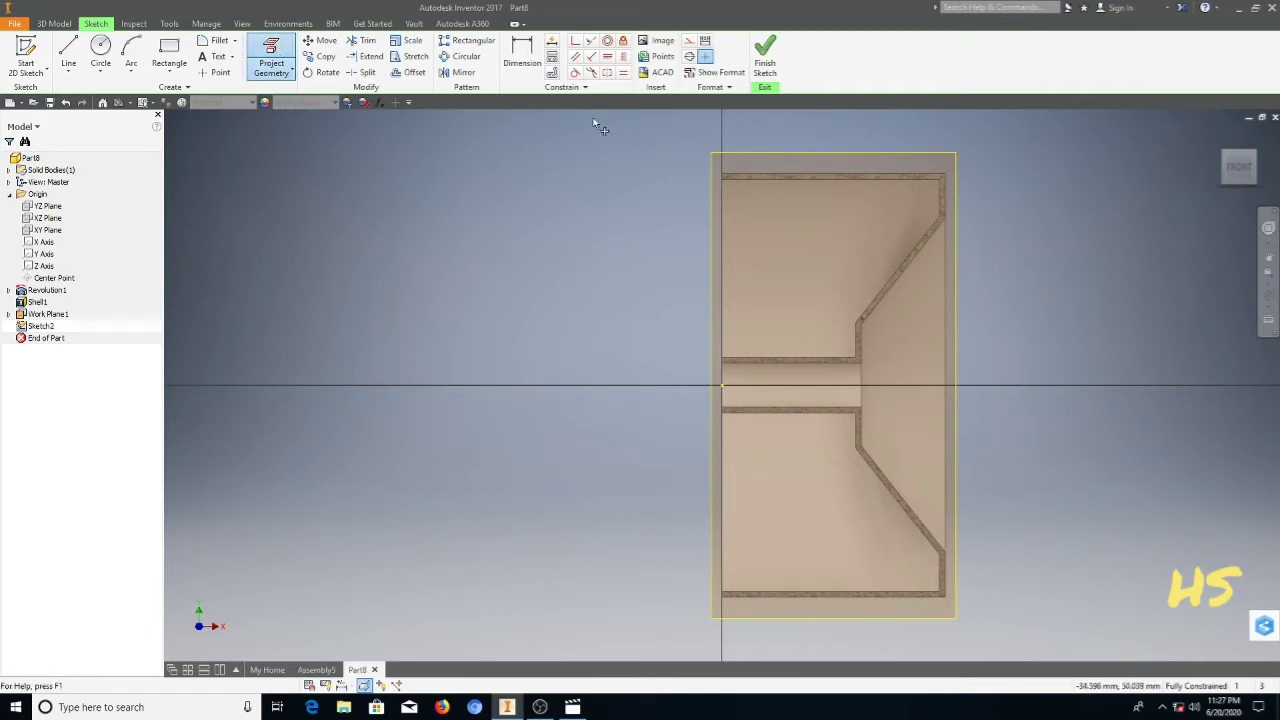
left_click(871, 175)
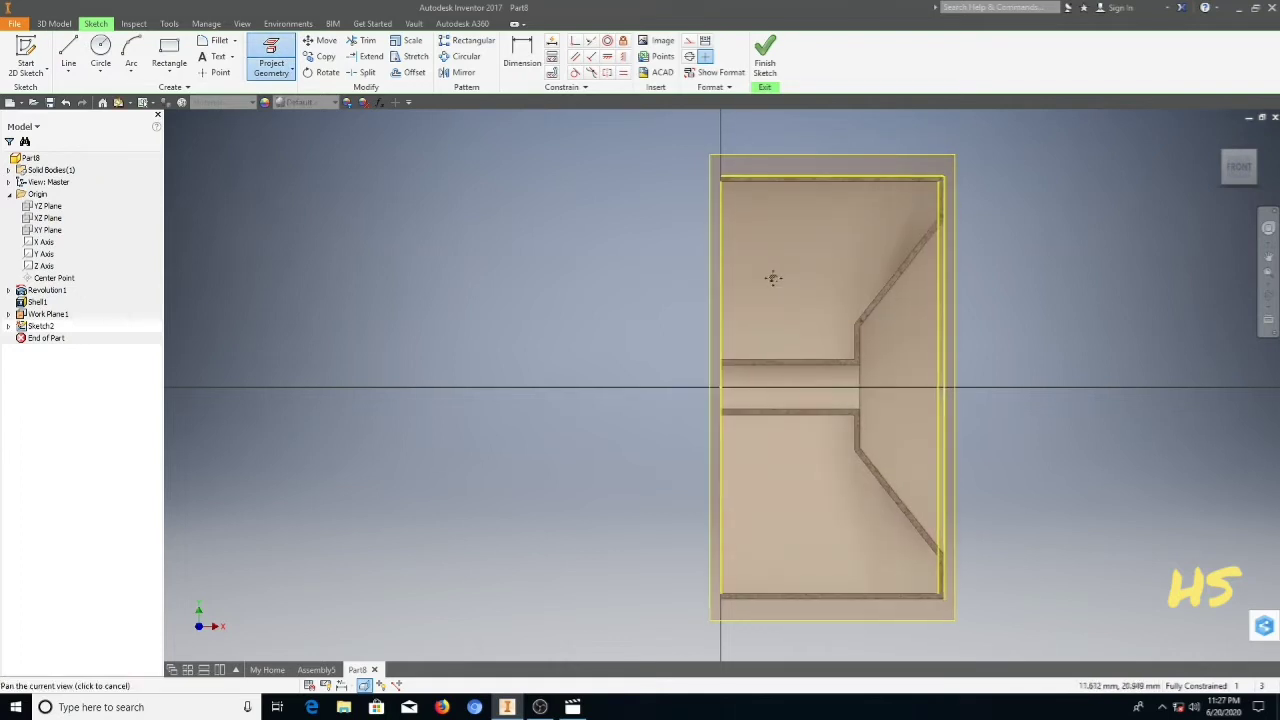
middle_click_drag(771, 277, 526, 431)
scroll(519, 432, "down", 3)
scroll(514, 418, "up", 3)
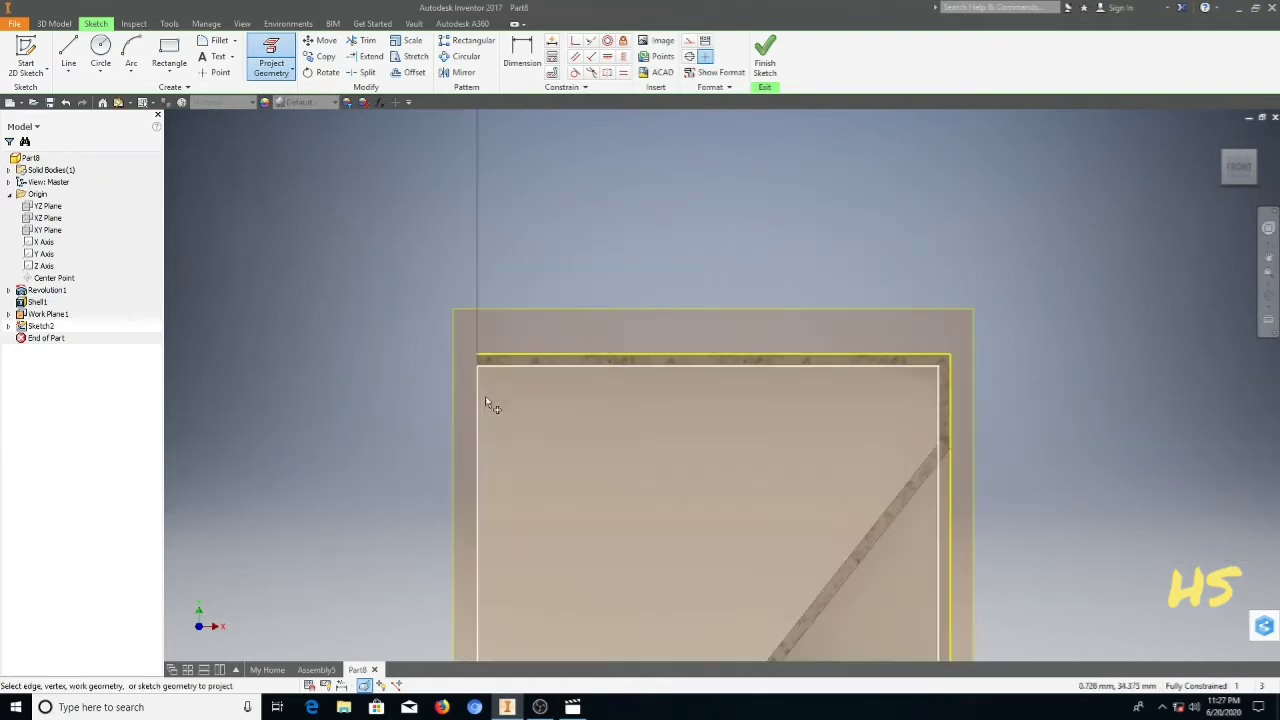
scroll(504, 393, "down", 2)
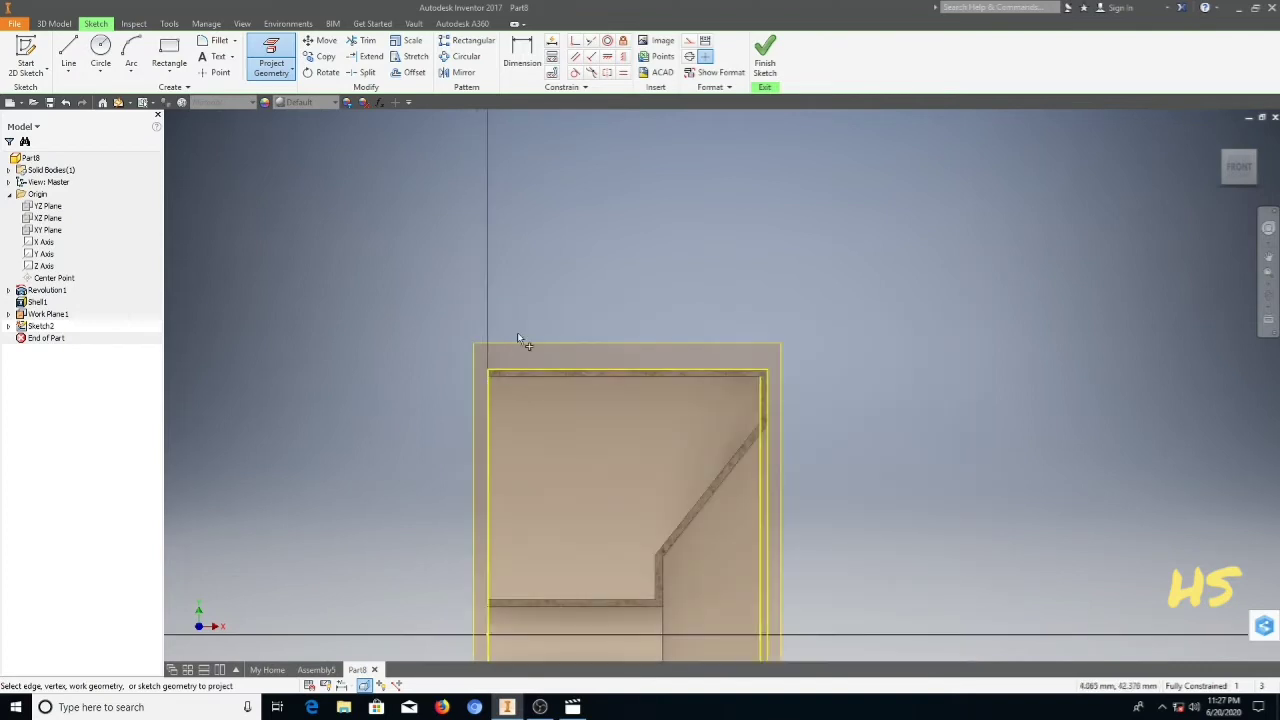
right_click(530, 287)
left_click(578, 286)
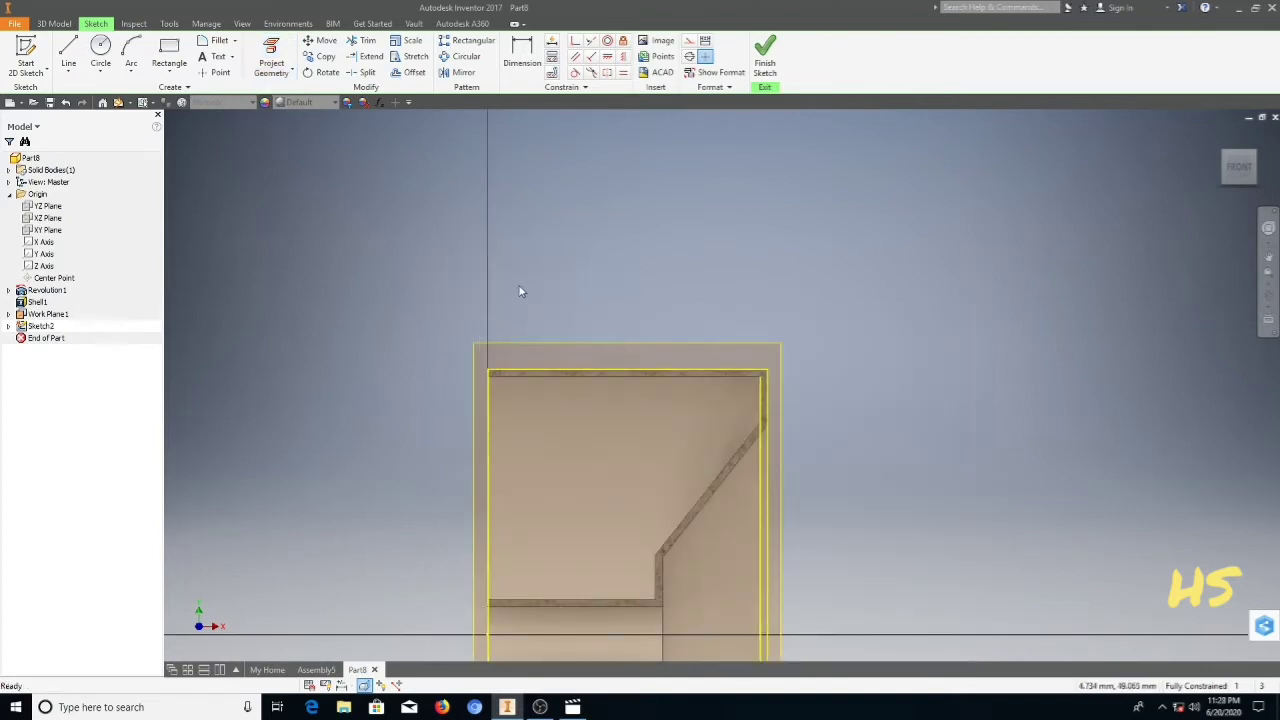
Step: Draw a thin upright rectangle about 2.8 mm wide and 137.5 mm tall, standing on the projected top edge near its left end
middle_click_drag(520, 286, 466, 386)
scroll(466, 388, "down", 3)
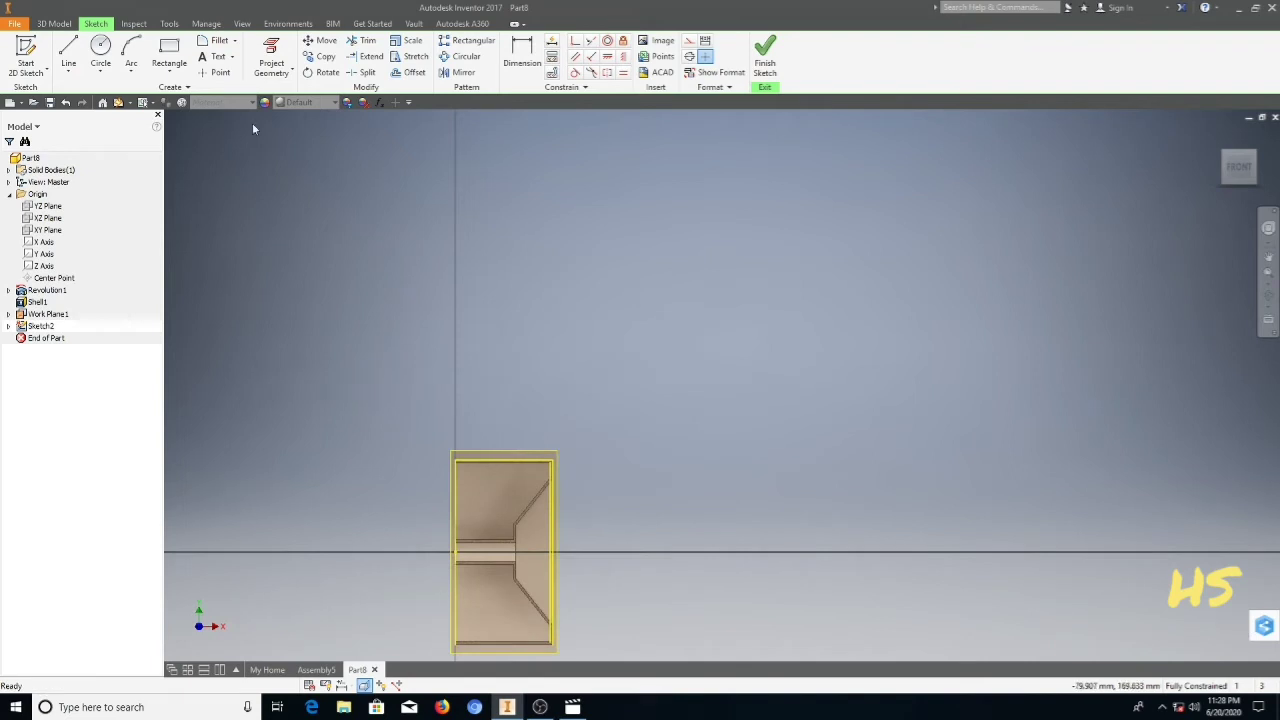
left_click(169, 55)
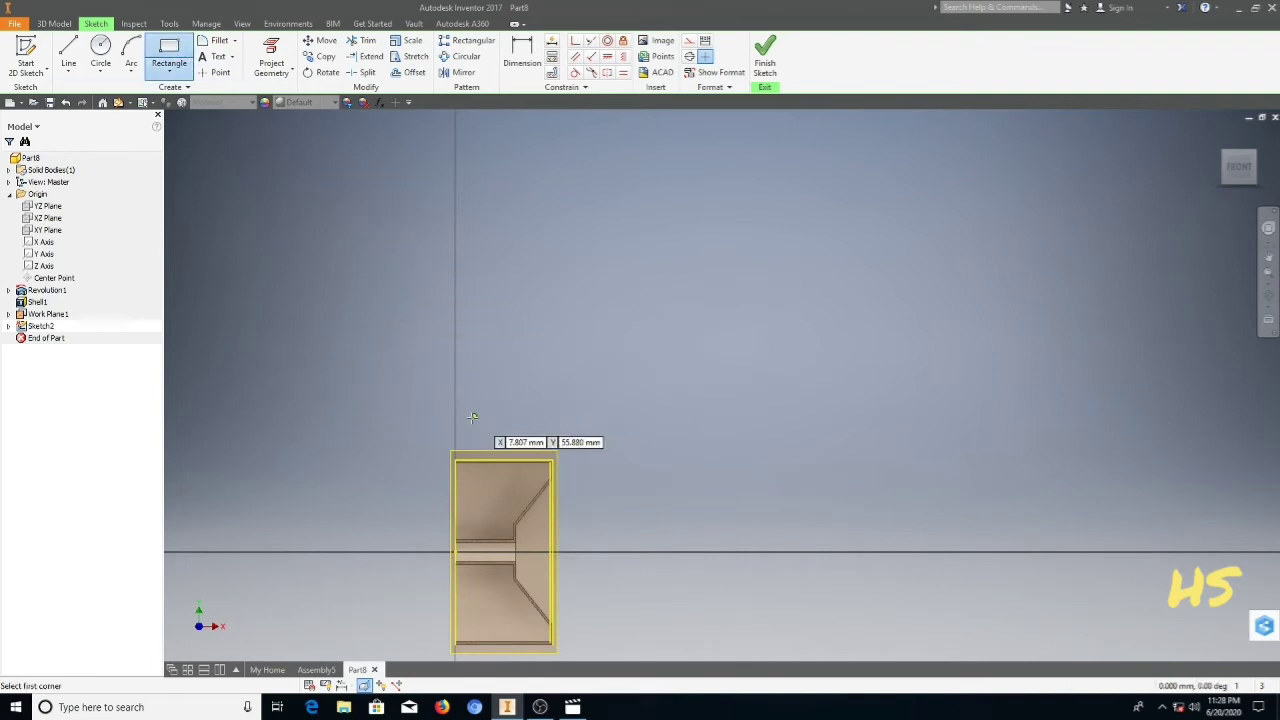
scroll(470, 465, "up", 4)
scroll(450, 505, "up", 2)
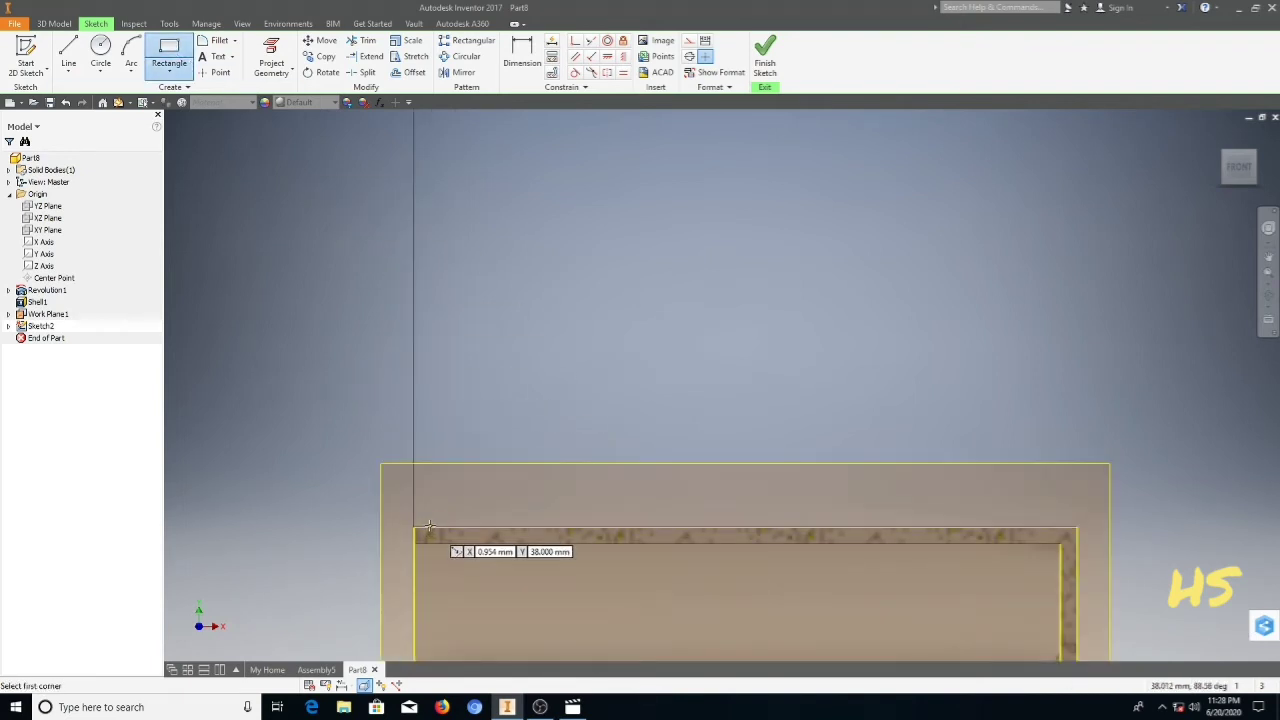
left_click(438, 528)
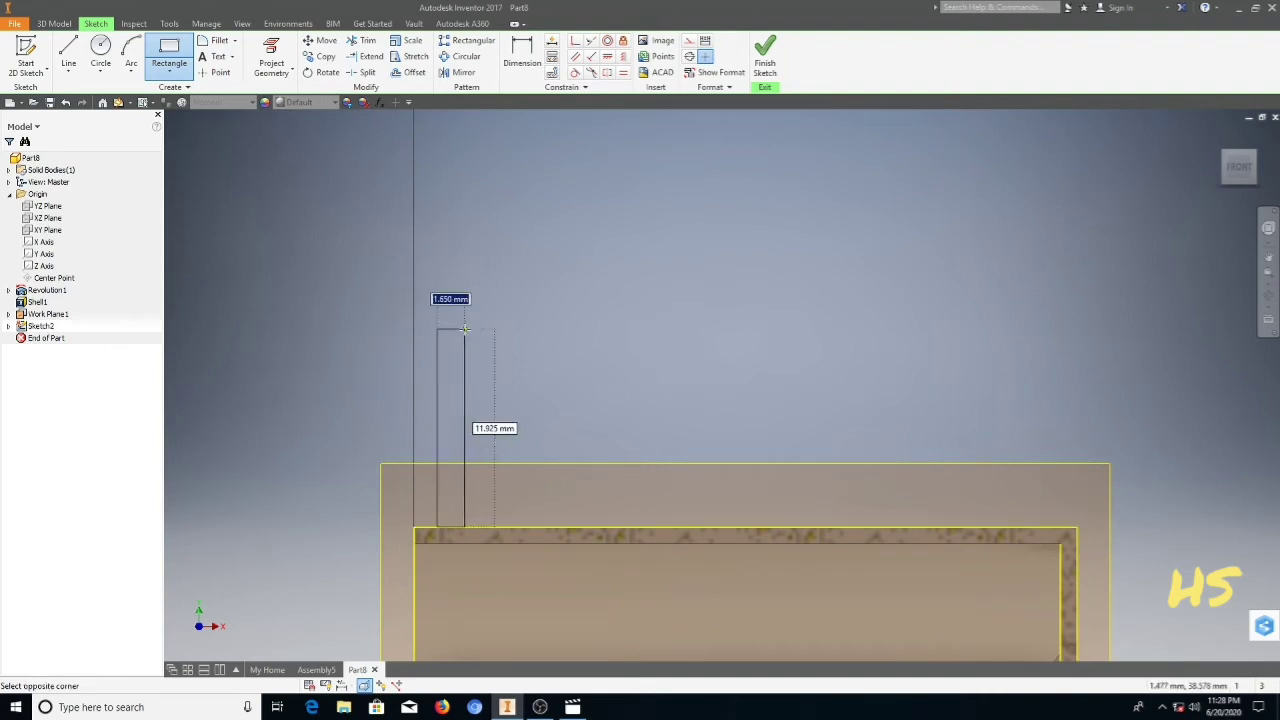
scroll(450, 300, "down", 3)
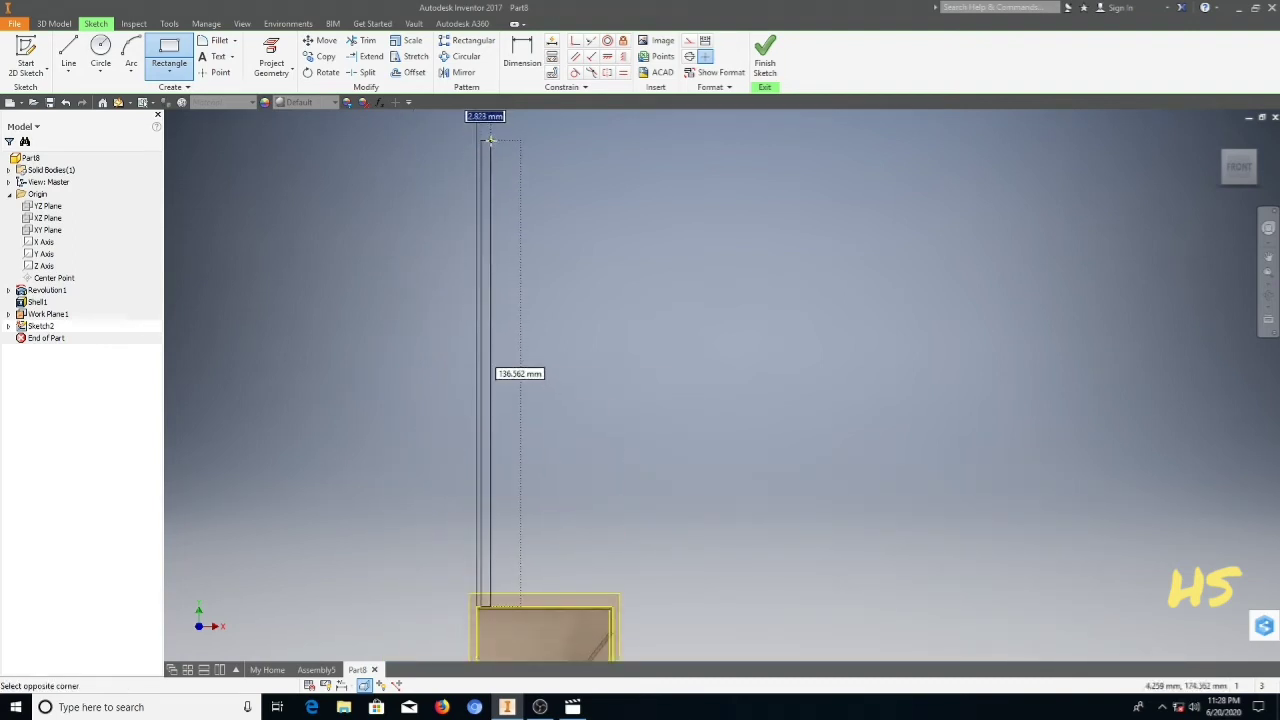
left_click(493, 157)
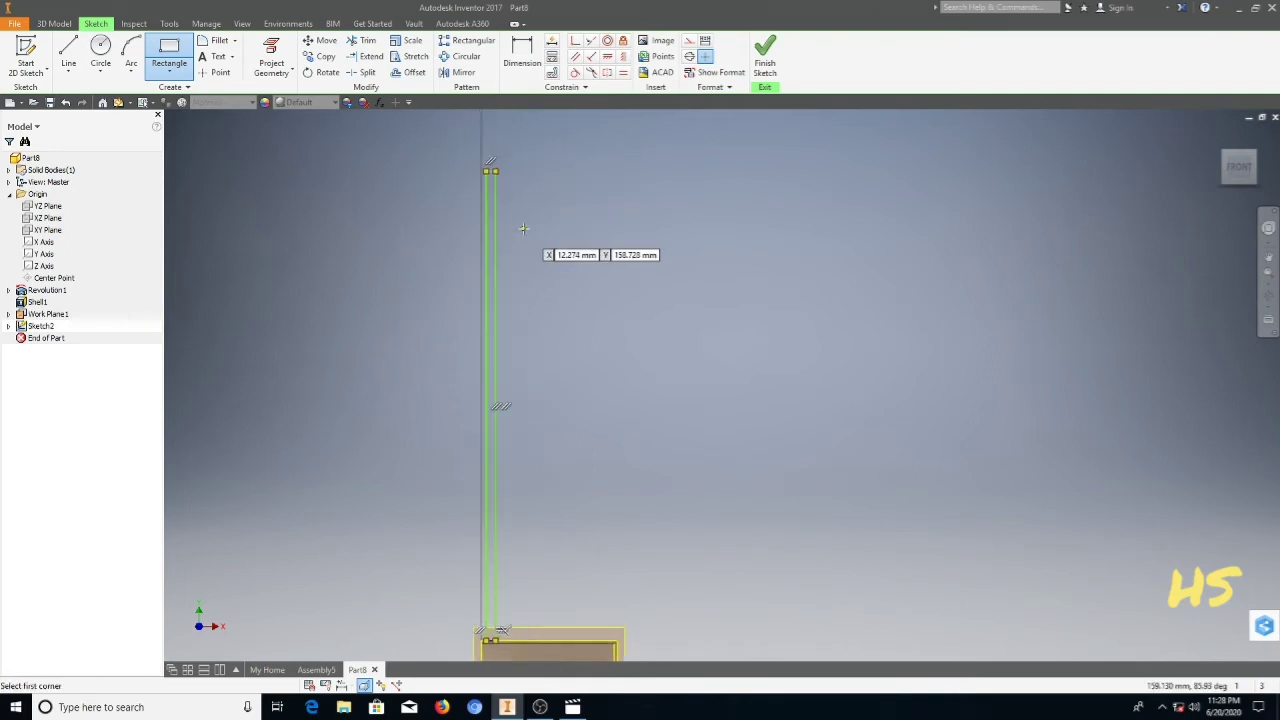
right_click(560, 248)
left_click(577, 251)
Step: Dimension the thin rectangle's width as 1 mm and its height as 150 mm
left_click(531, 46)
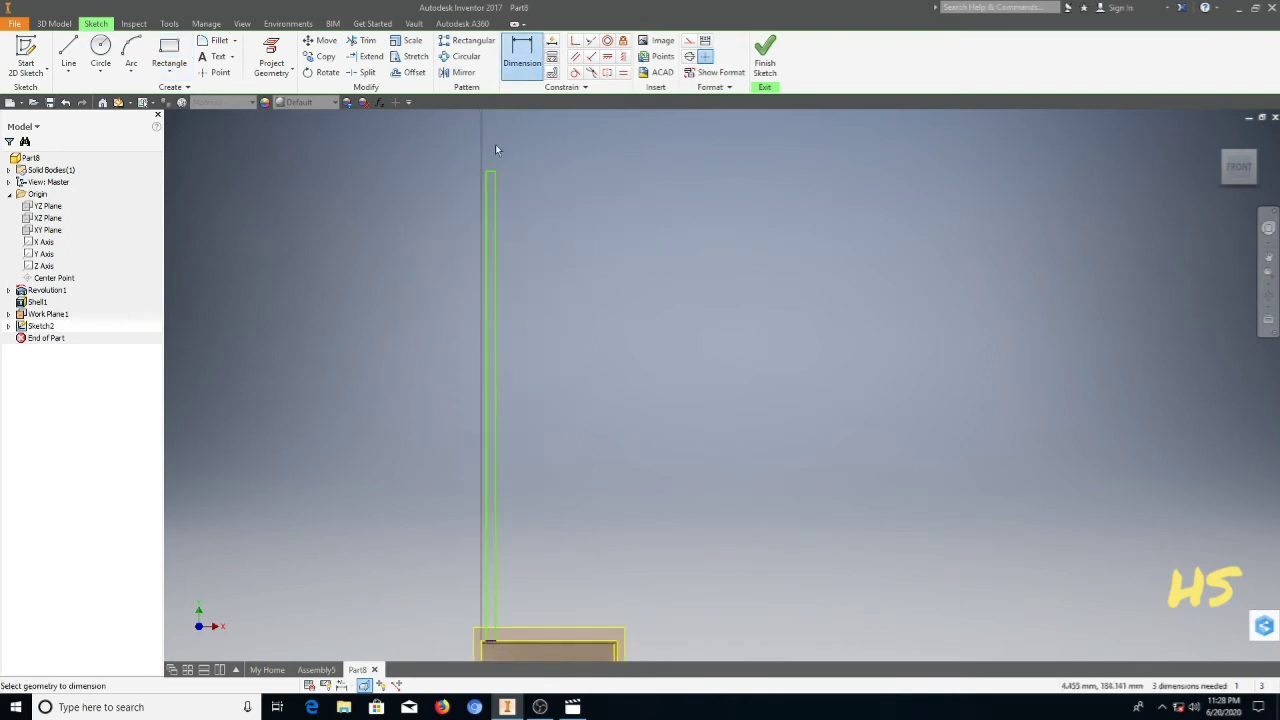
left_click(492, 174)
left_click(497, 148)
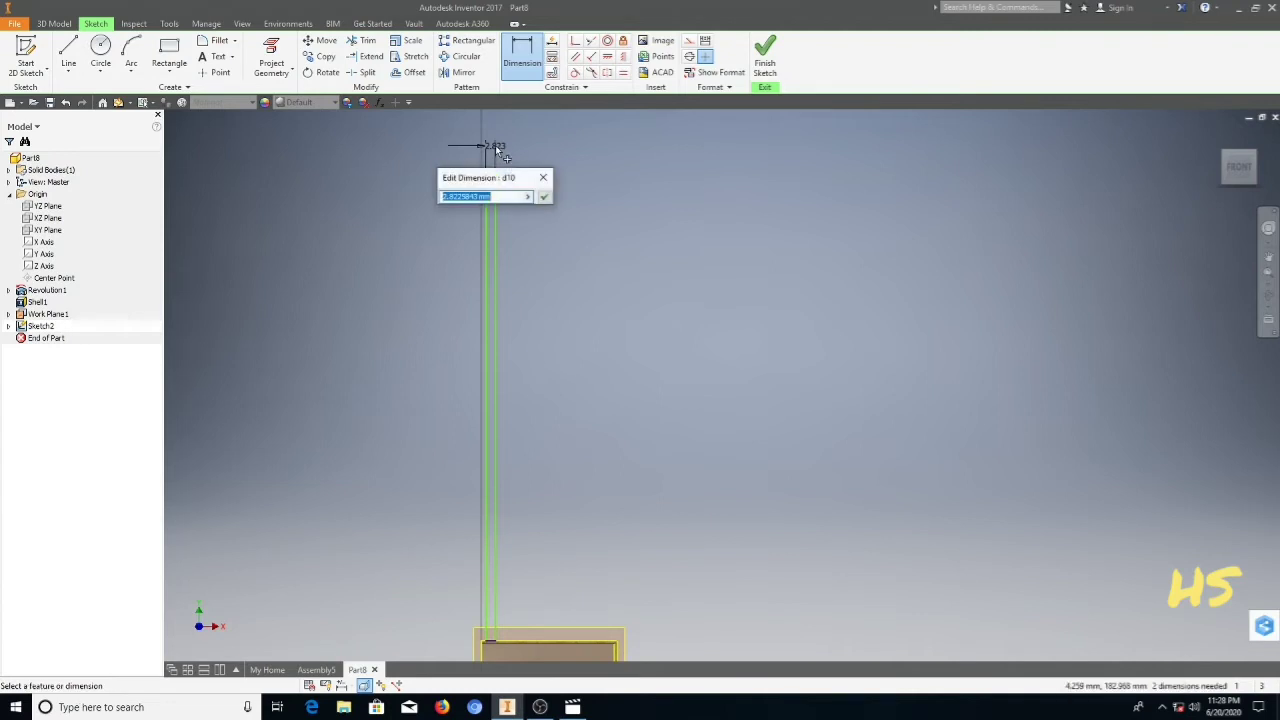
type("0")
key("Return")
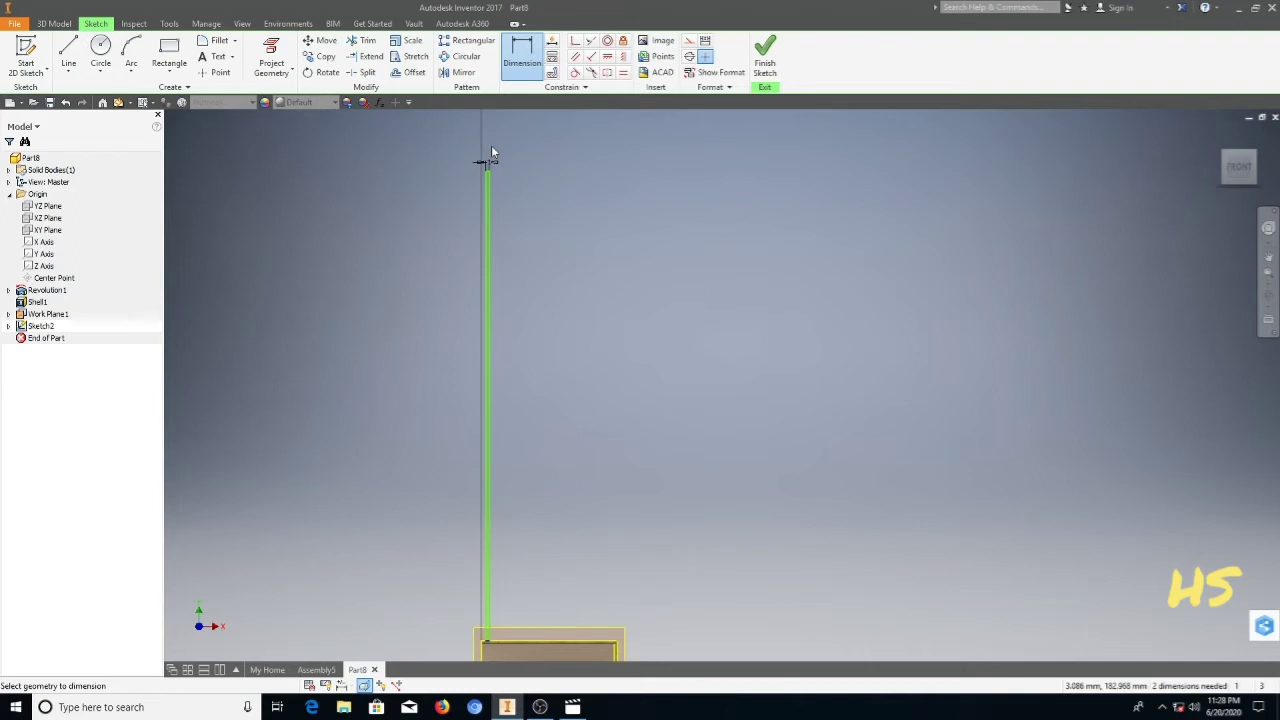
left_click(491, 263)
left_click(512, 268)
type("15")
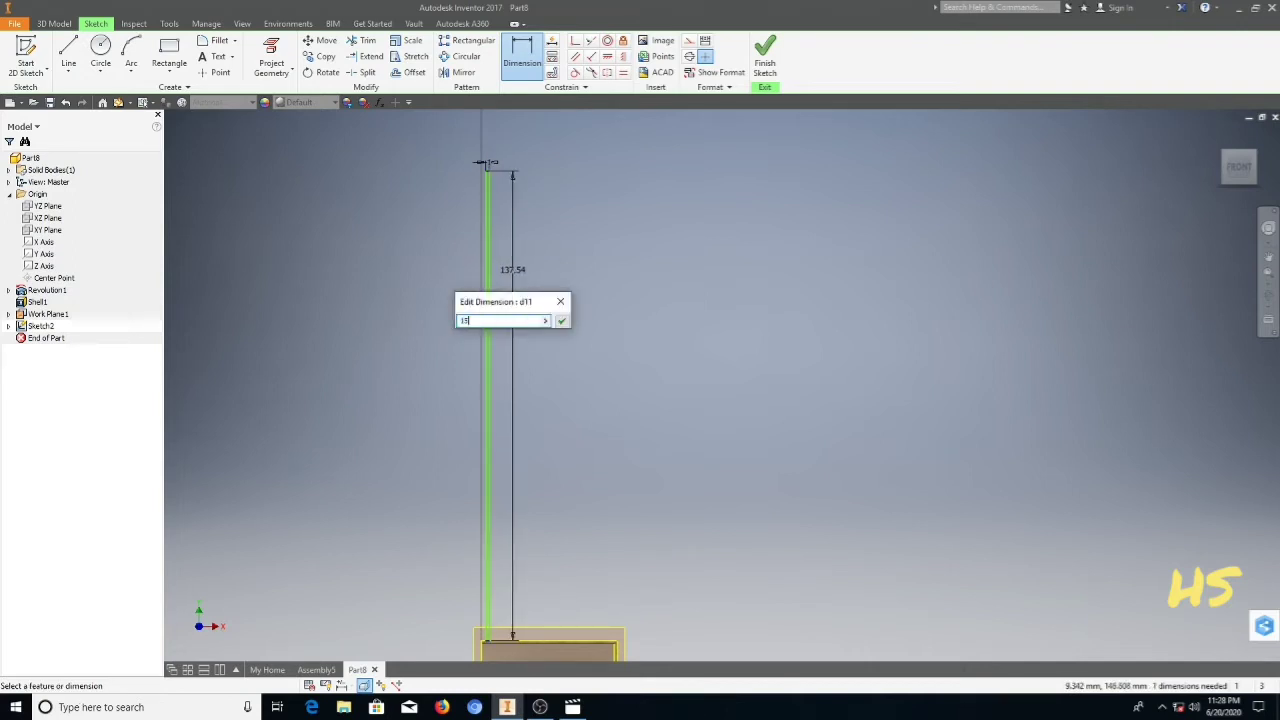
type("0")
key("Return")
Step: Dimension the horizontal distance from the part's projected left edge to the rectangle's left side as 5 mm
scroll(540, 460, "up", 5)
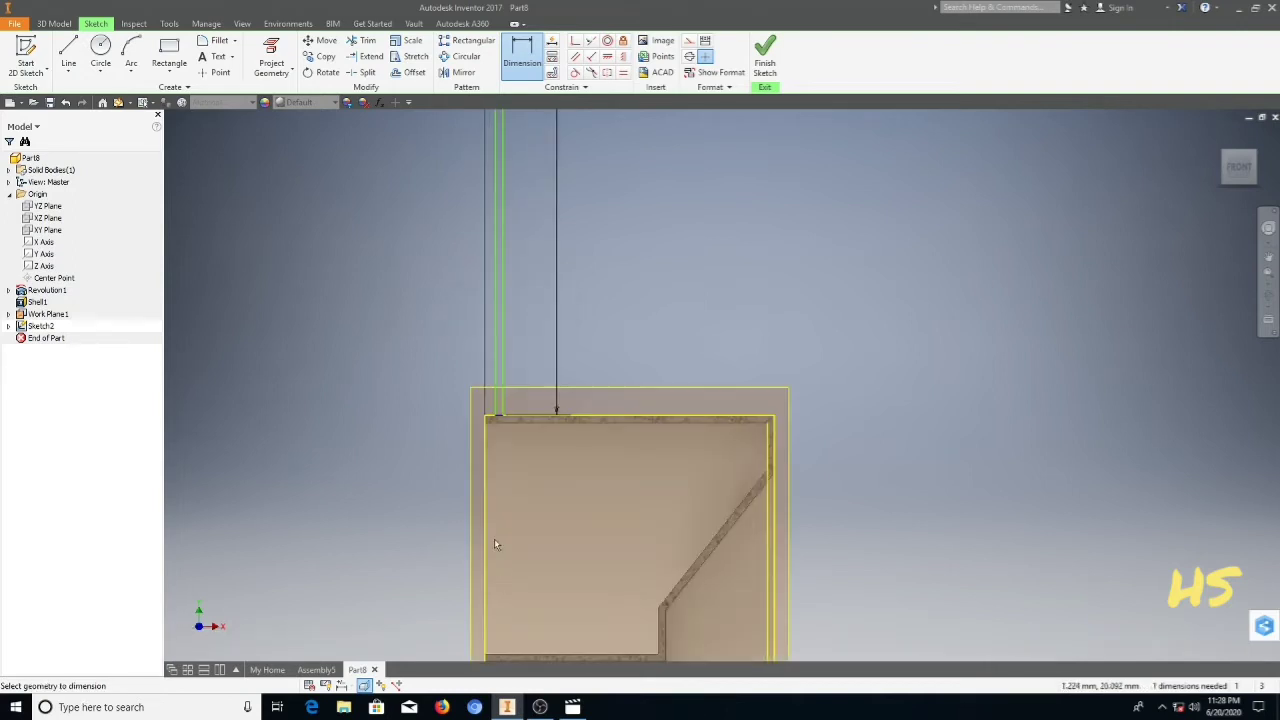
left_click(510, 331)
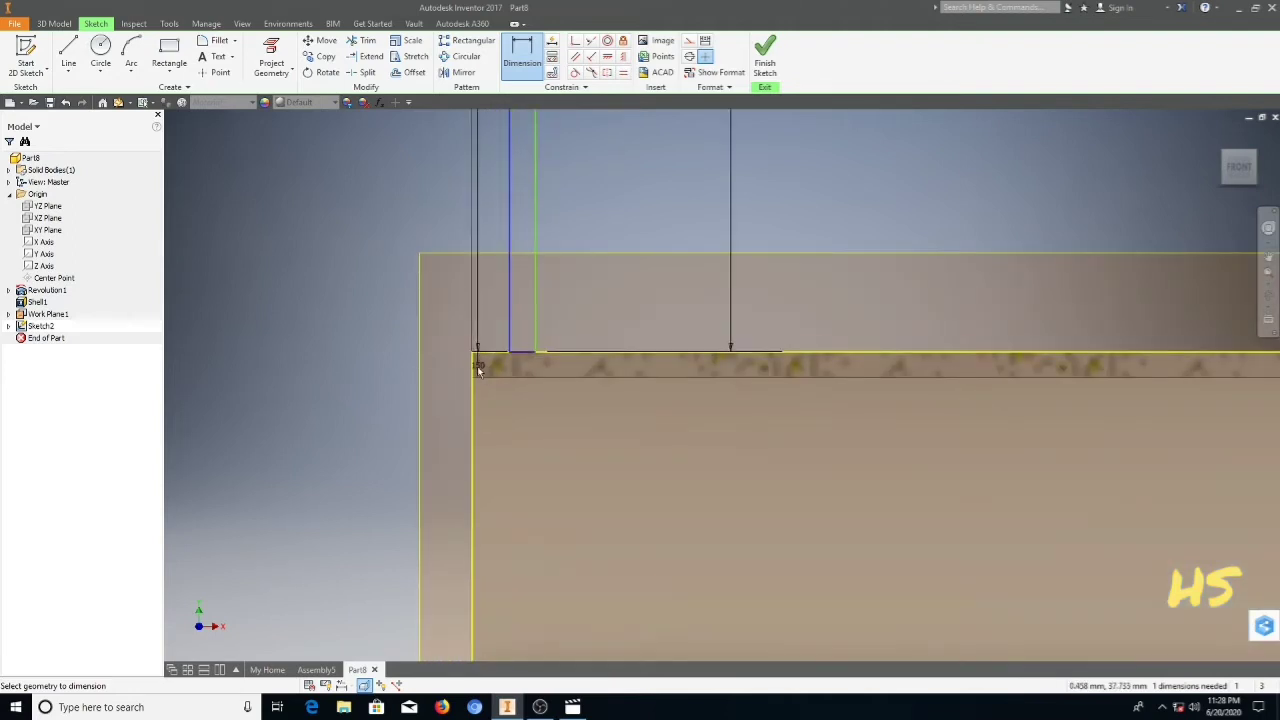
left_click(475, 375)
scroll(486, 300, "down", 4)
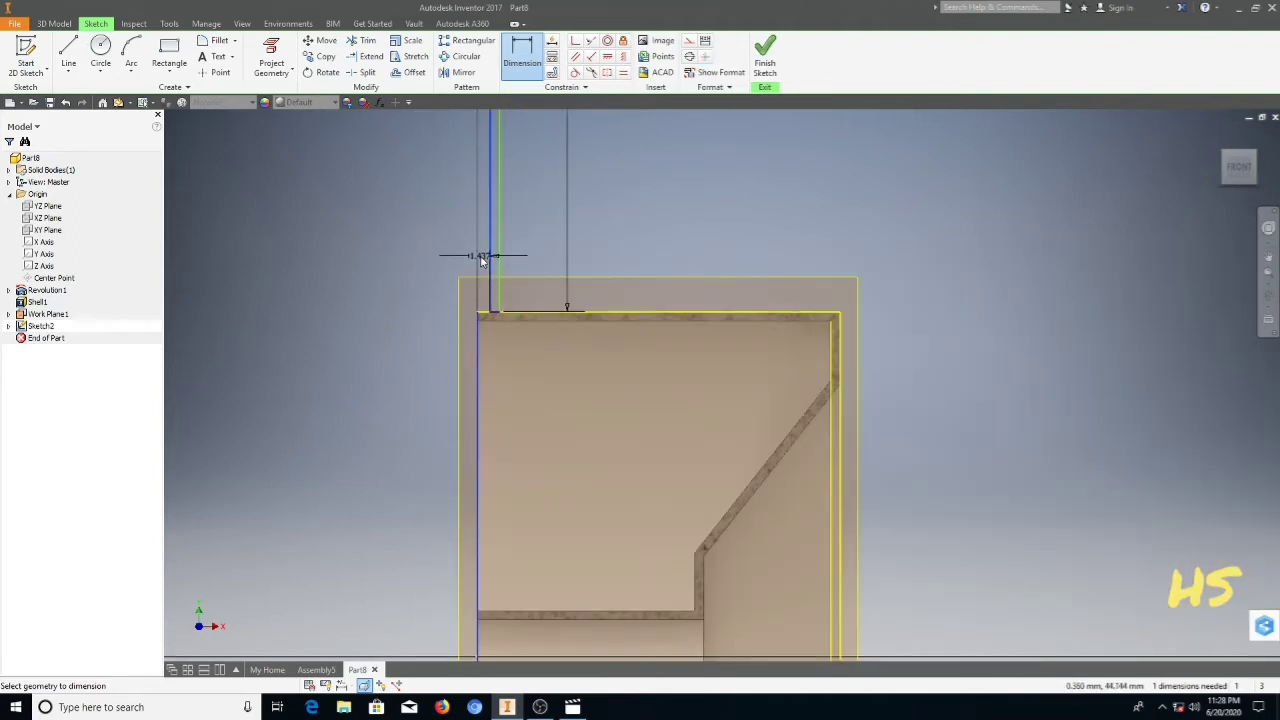
left_click(475, 258)
type("1")
key("Return")
scroll(487, 370, "down", 5)
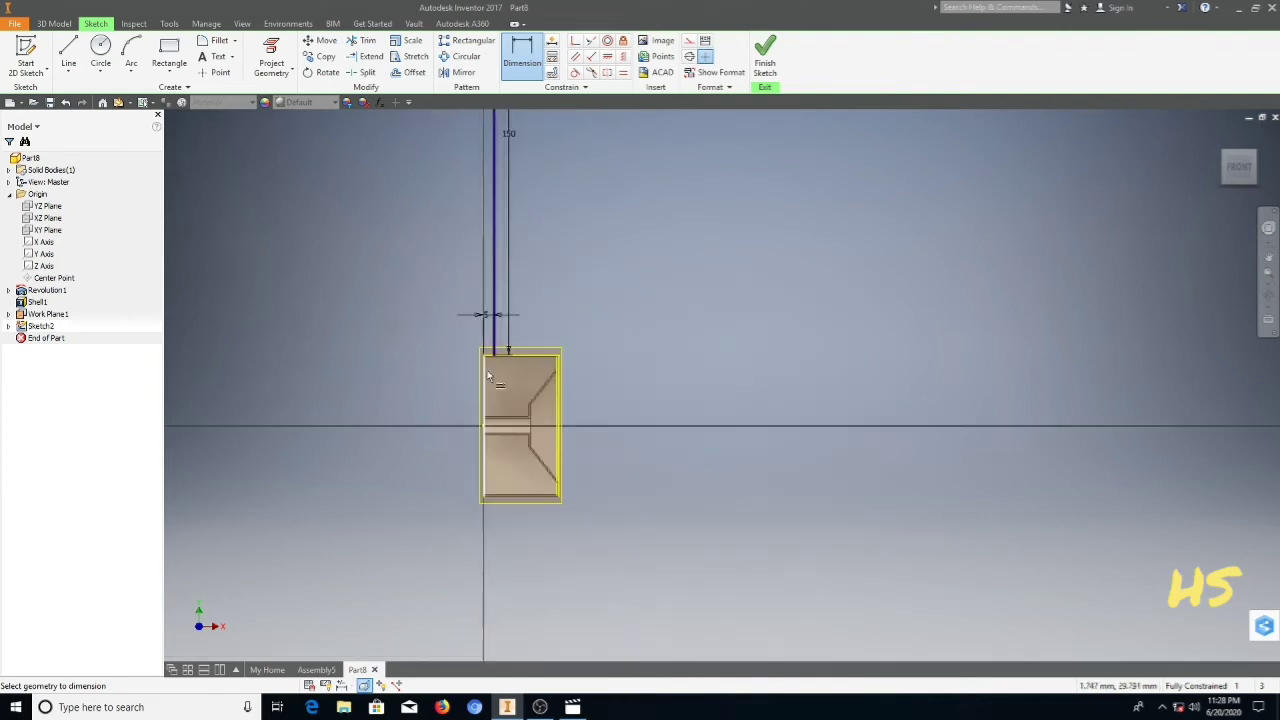
Step: Finish the thin rectangle's sketch and hide the work plane it was drawn on
scroll(488, 285, "up", 5)
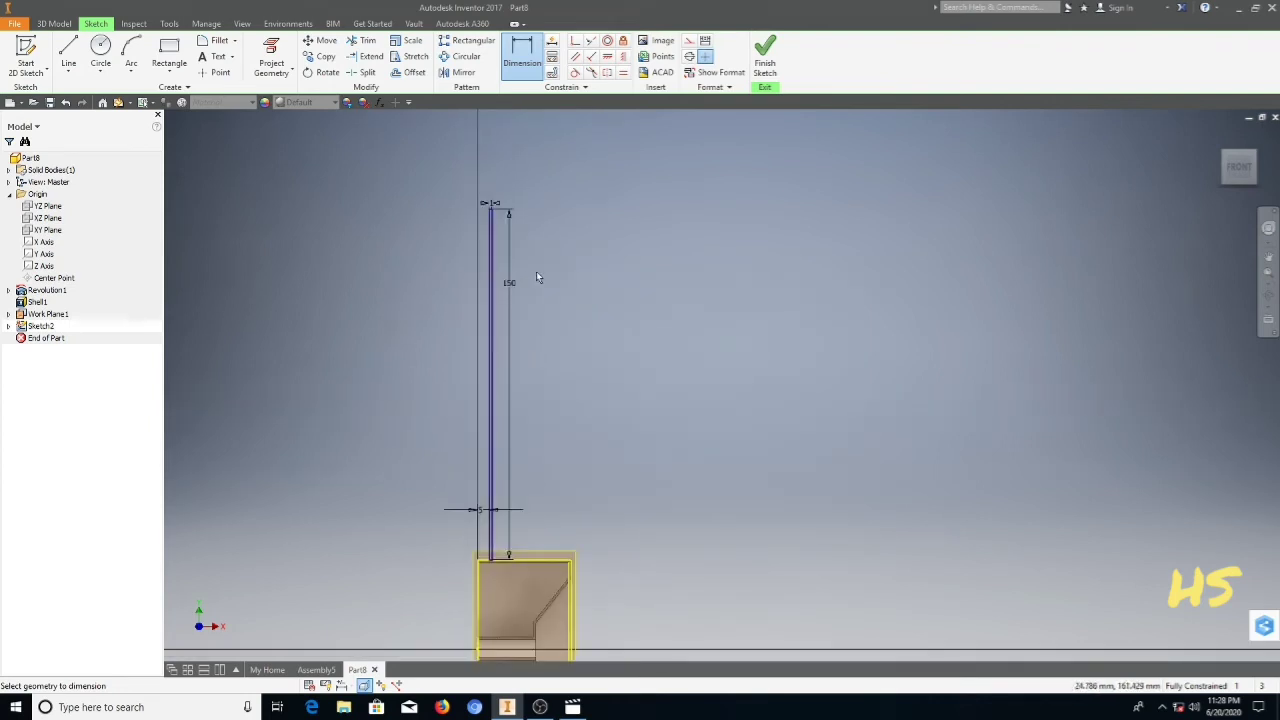
right_click(539, 286)
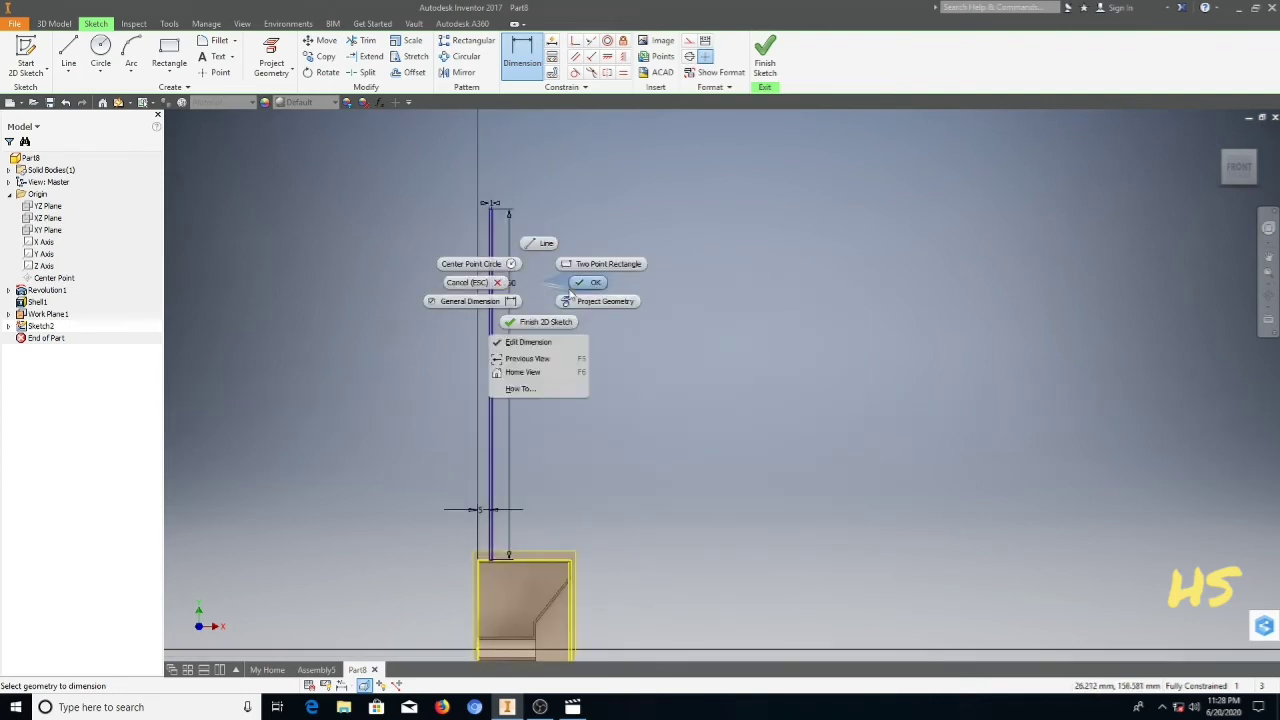
left_click(563, 323)
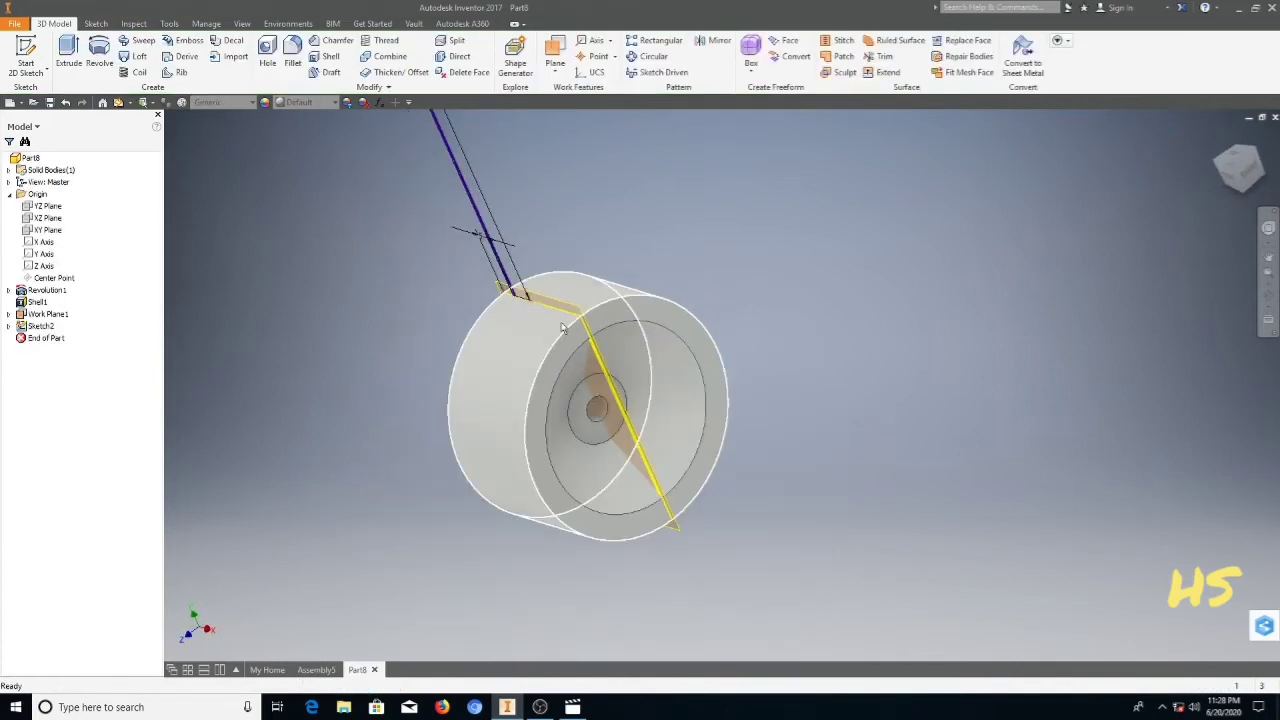
key("F6")
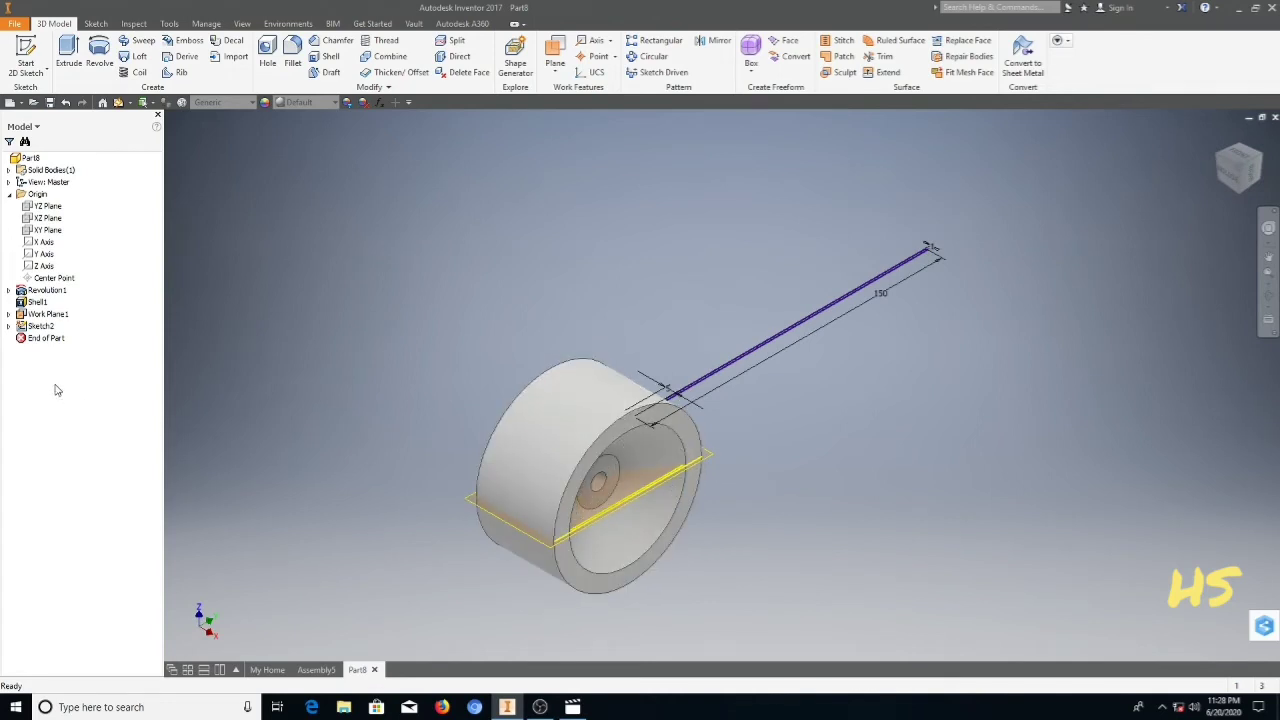
left_click(28, 316)
left_click(9, 314)
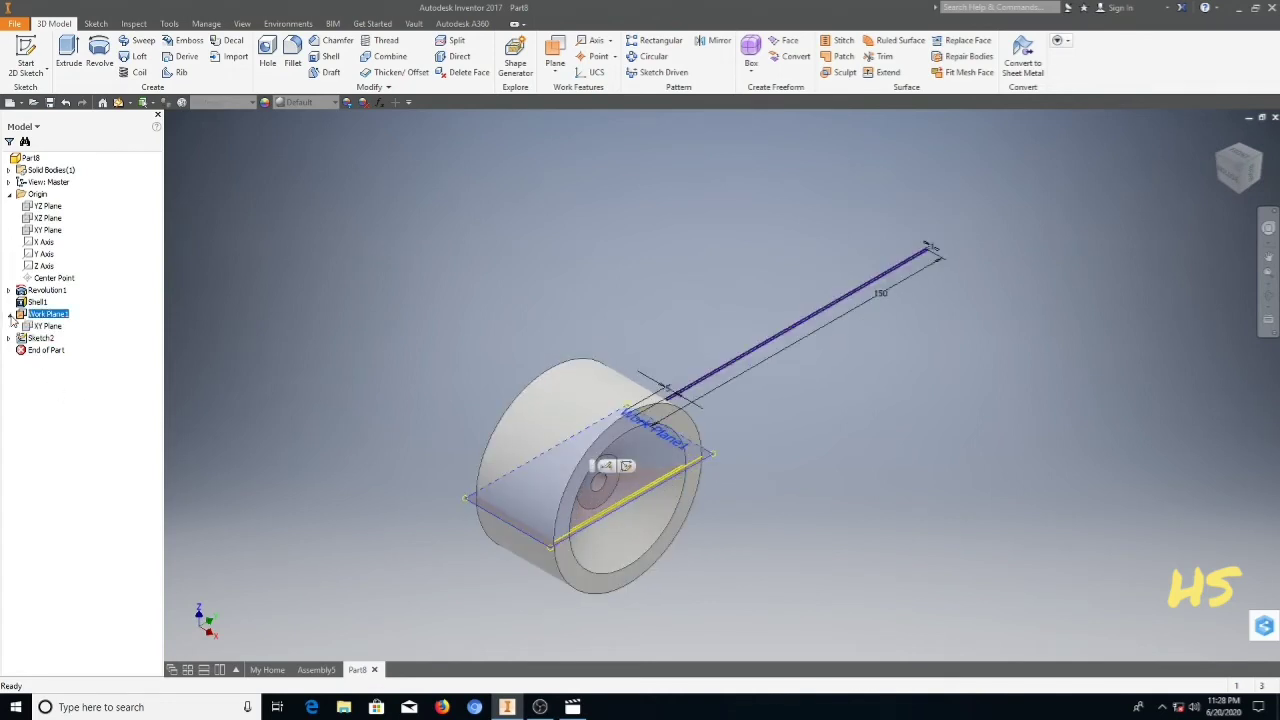
right_click(45, 318)
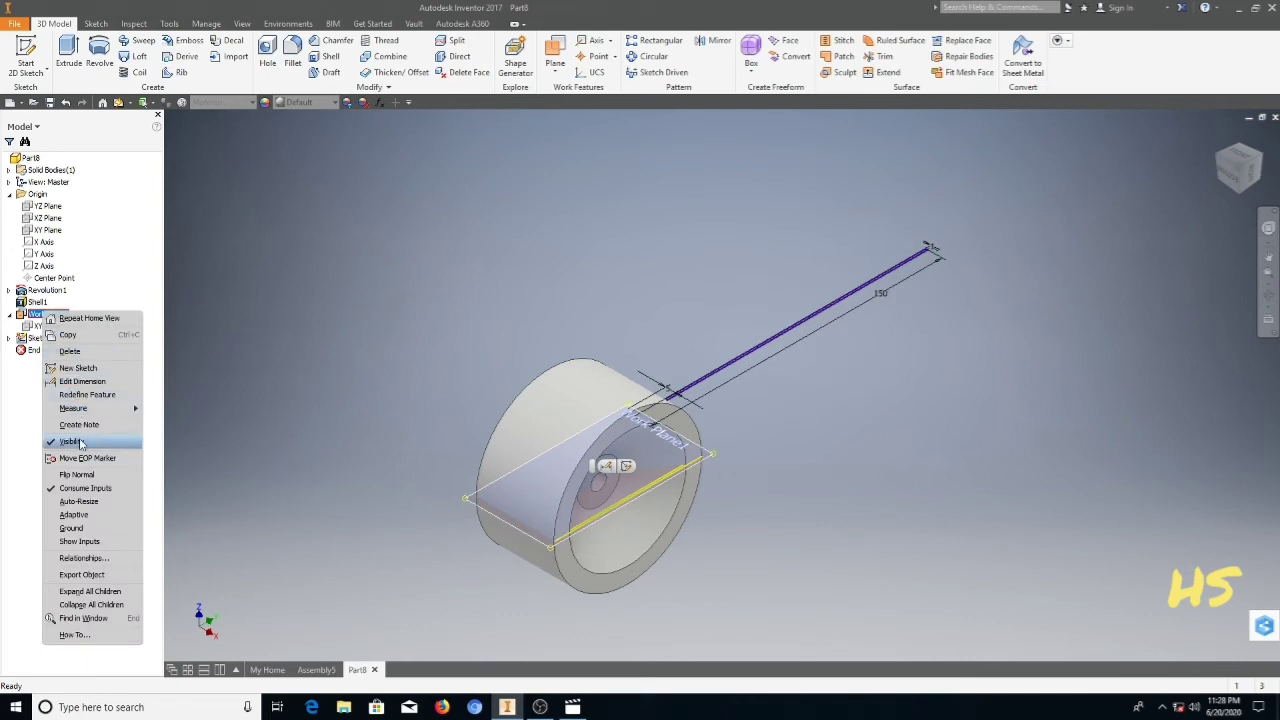
left_click(82, 445)
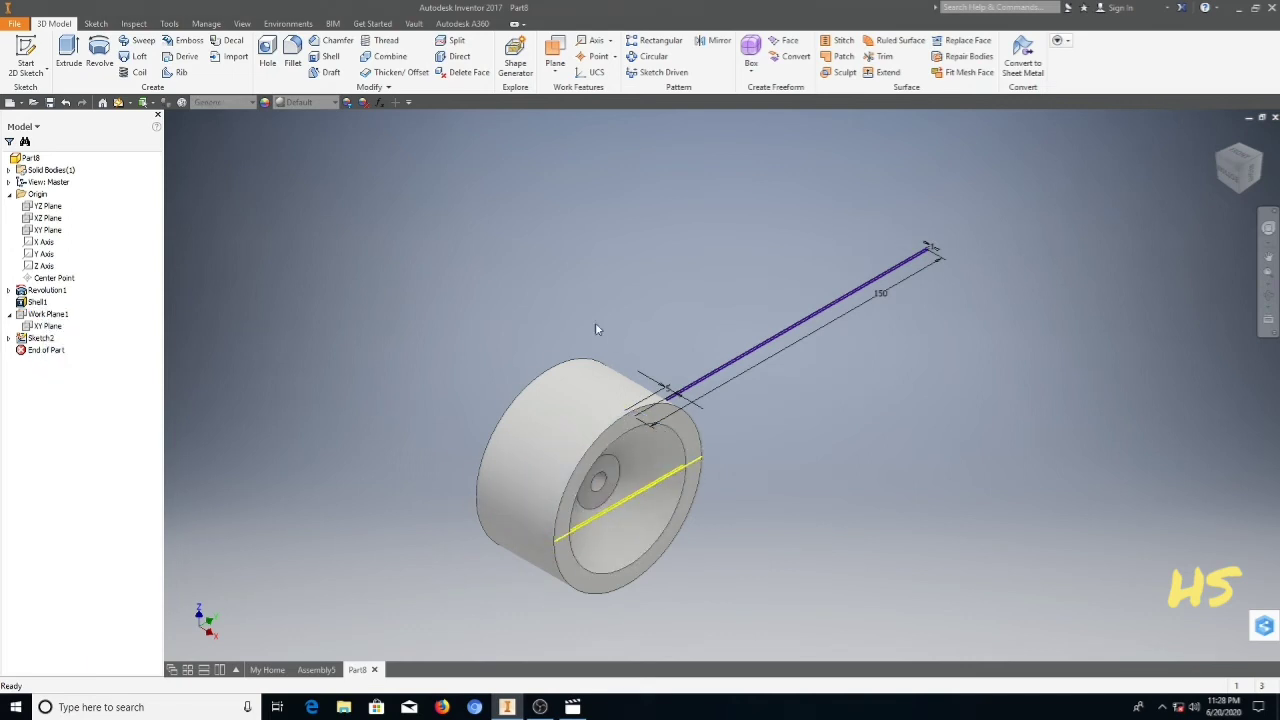
Step: Make the origin X axis visible through the centre of the hub
scroll(683, 323, "up", 1)
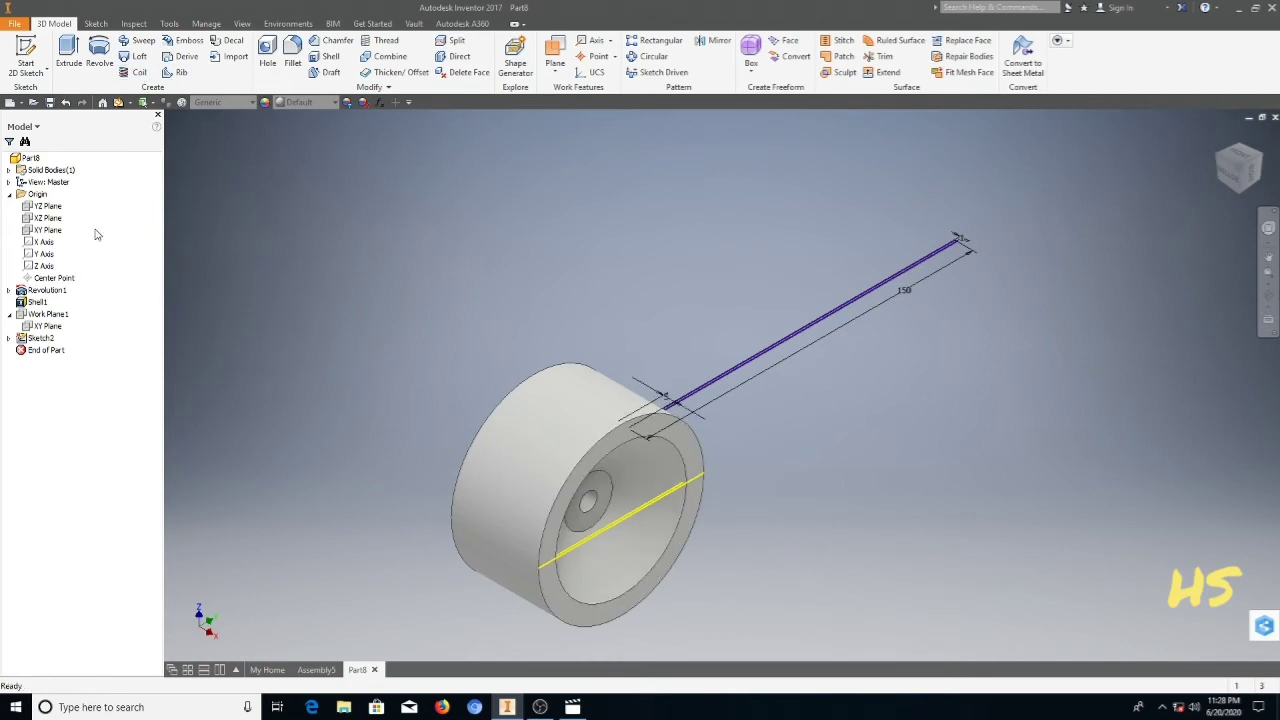
left_click(51, 247)
right_click(52, 249)
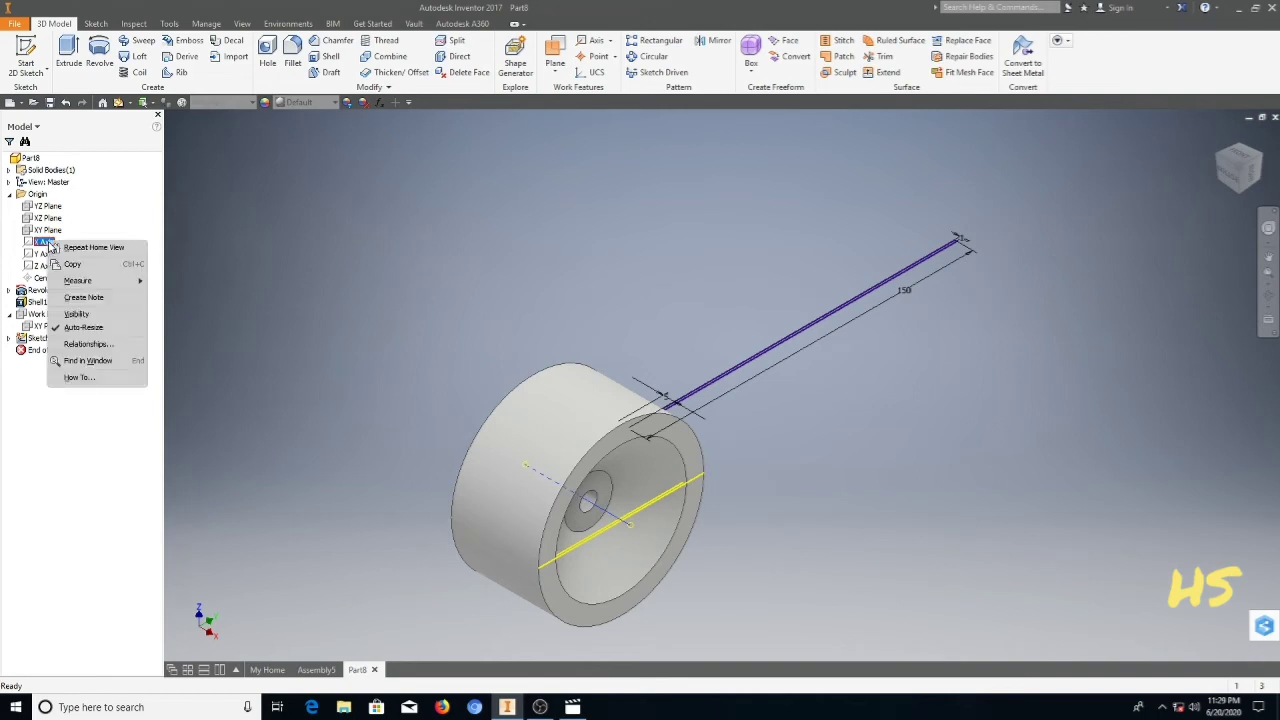
left_click(77, 315)
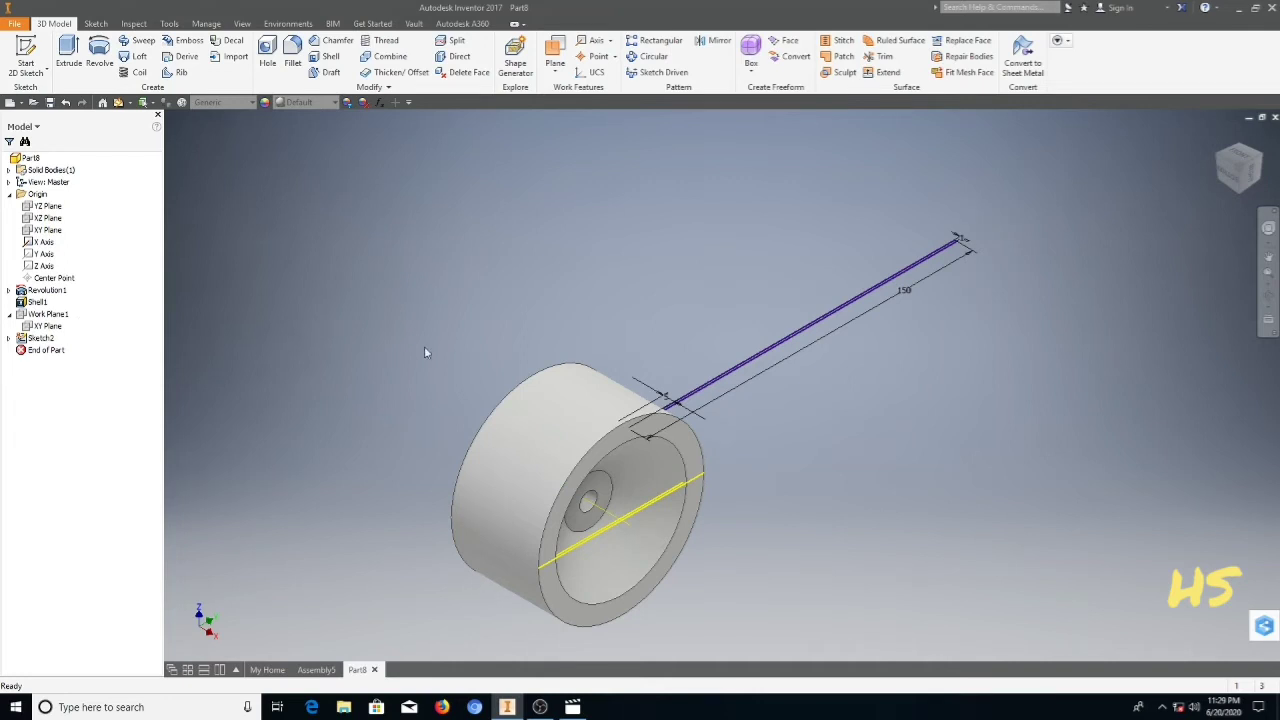
Step: Start a Coil feature from the thin rectangle profile, using the X axis as its axis
middle_click_drag(676, 308, 591, 366)
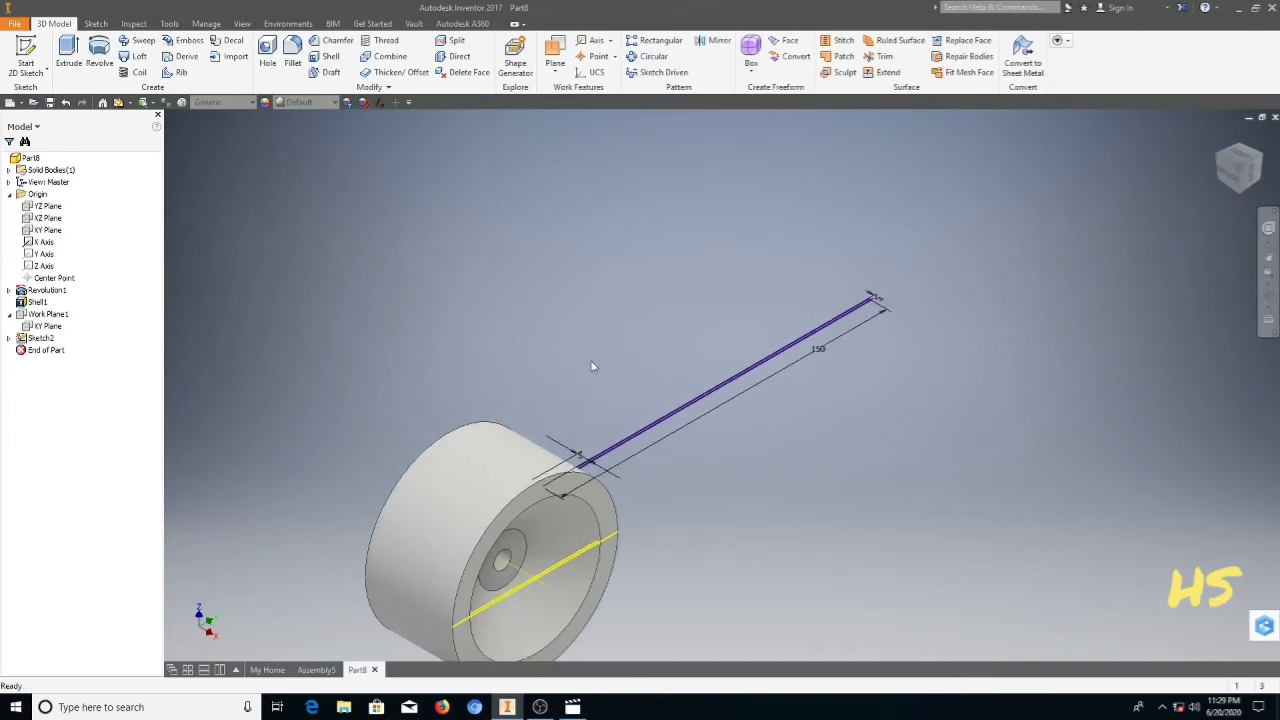
left_click(139, 73)
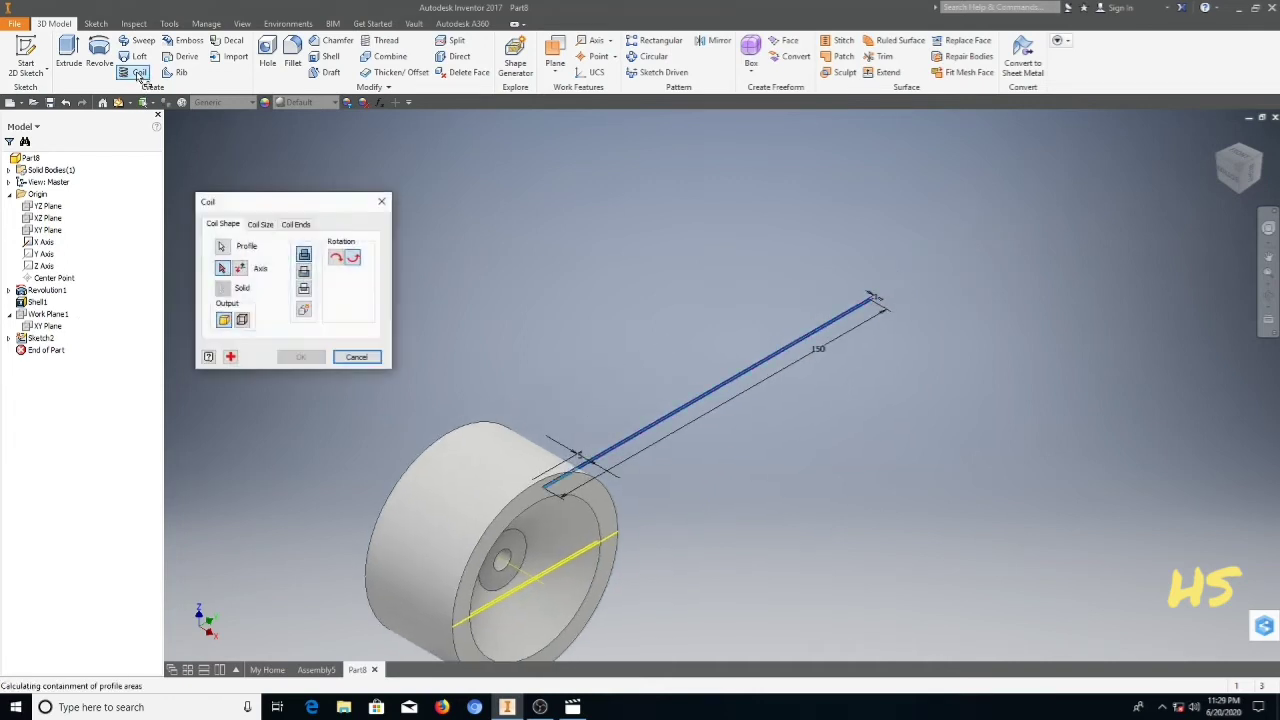
scroll(675, 420, "up", 3)
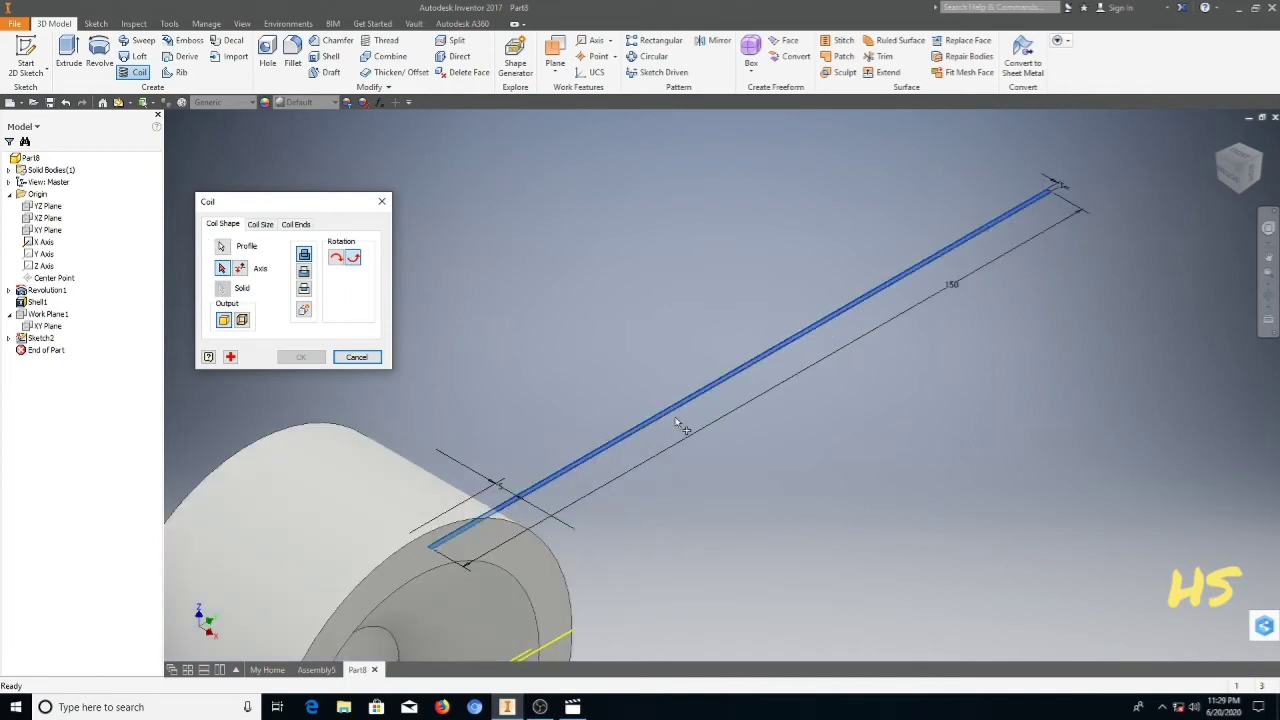
scroll(518, 321, "down", 3)
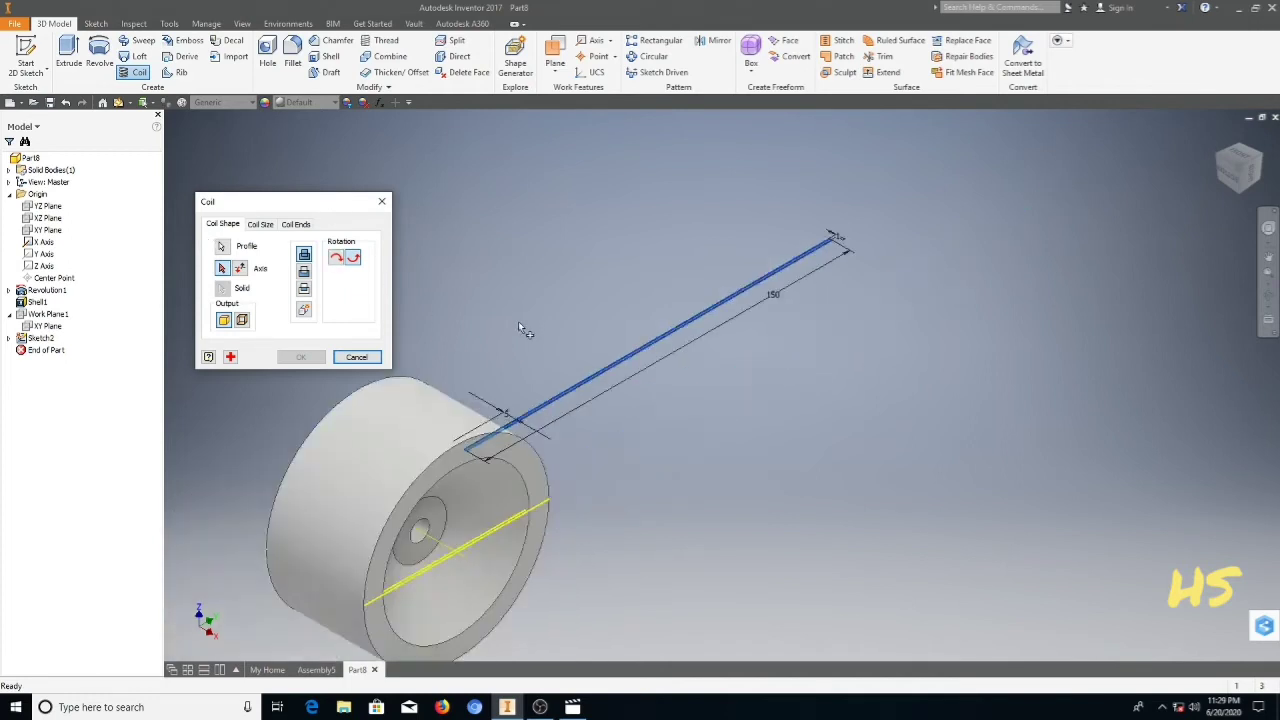
scroll(546, 269, "up", 4)
left_click(223, 268)
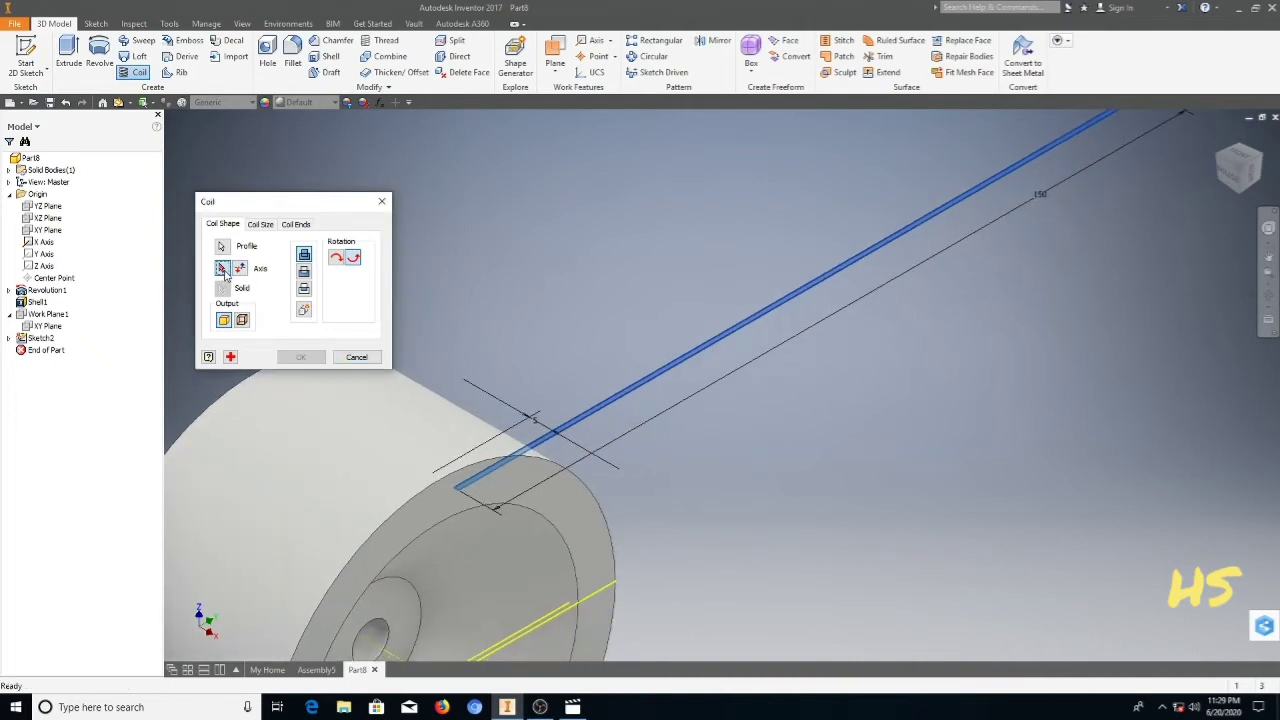
scroll(511, 297, "down", 3)
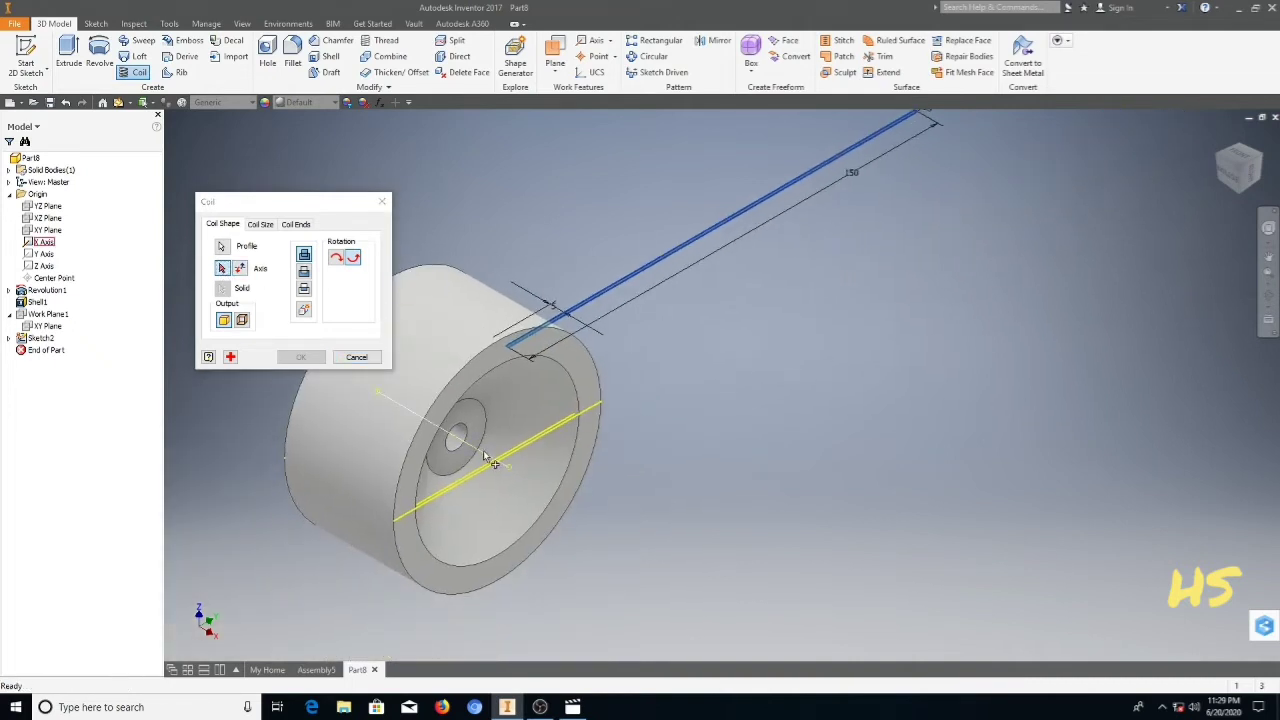
left_click(490, 461)
scroll(527, 352, "down", 2)
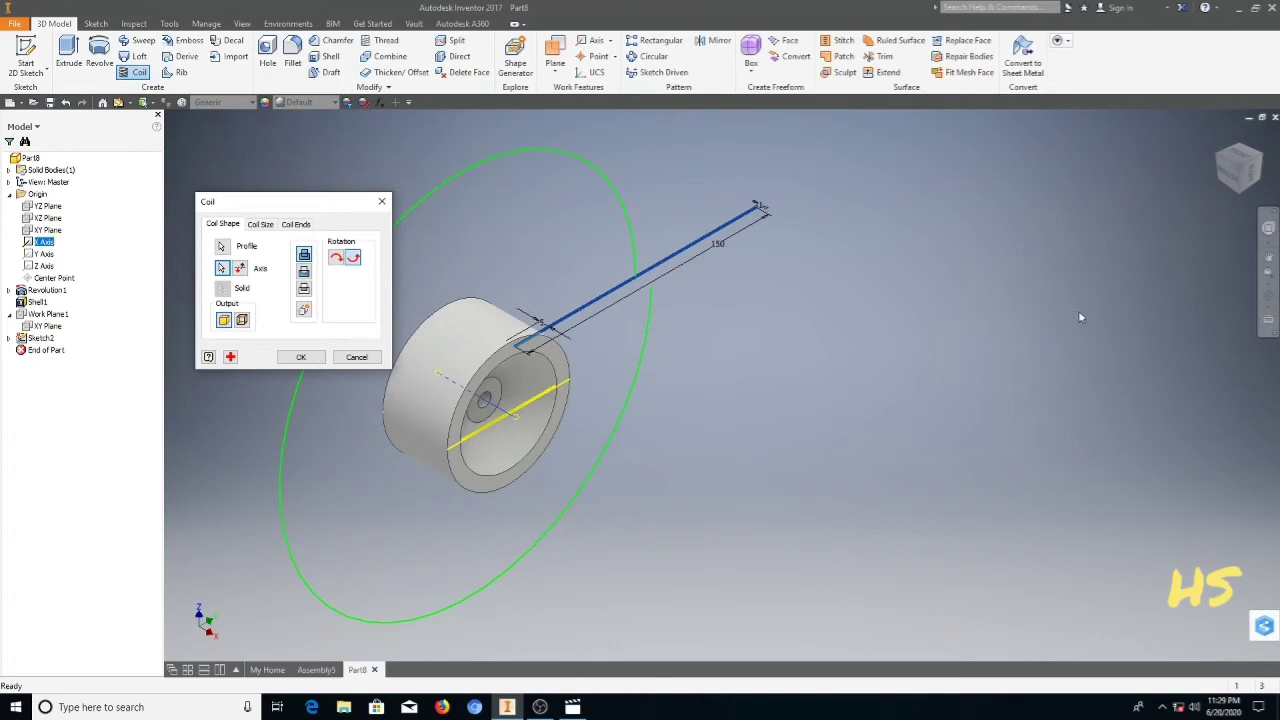
Step: Set the coil's pitch to 100 mm and its revolution to 0.3, and create the blade
left_click(1268, 296)
left_click_drag(771, 388, 803, 426)
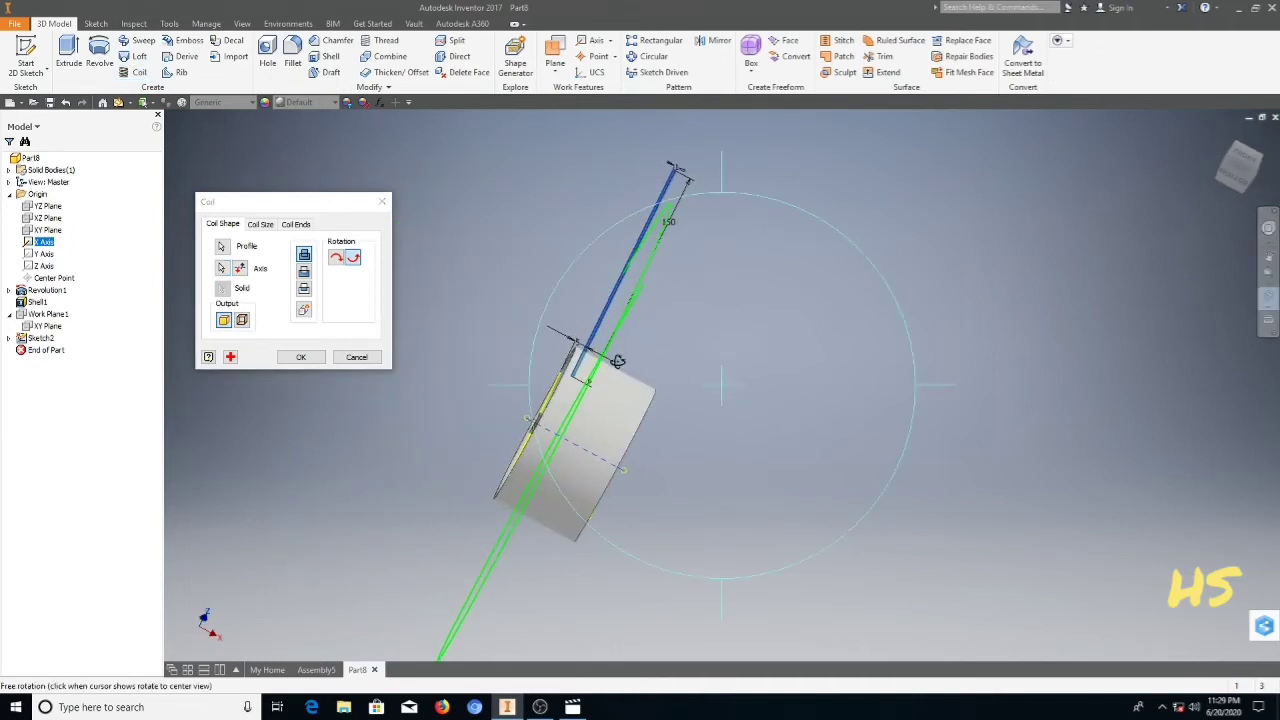
left_click(260, 225)
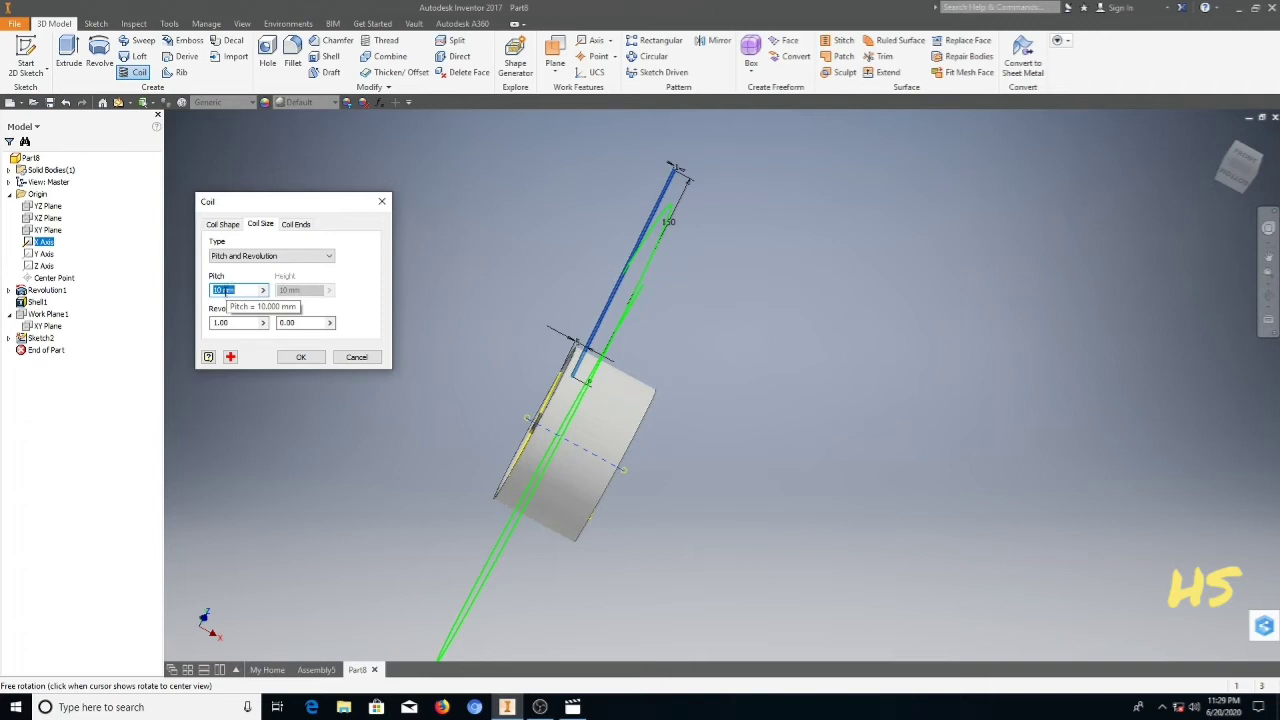
type("100mm")
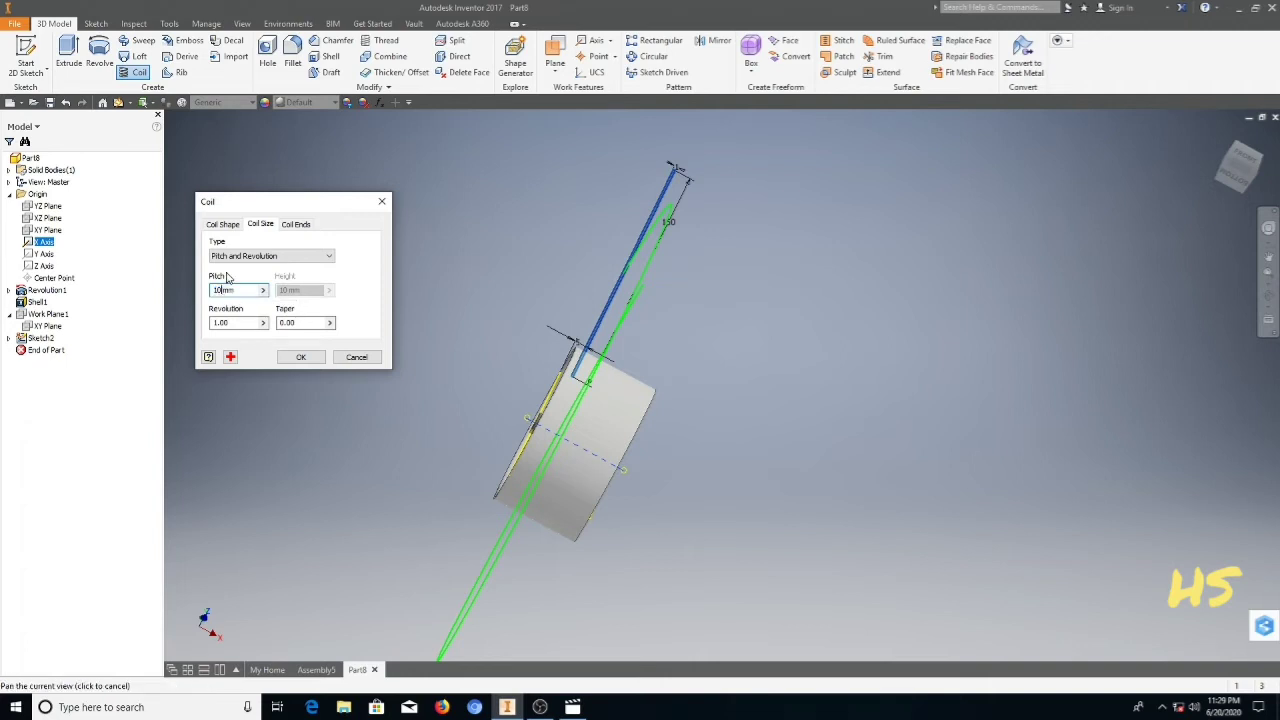
left_click(215, 324)
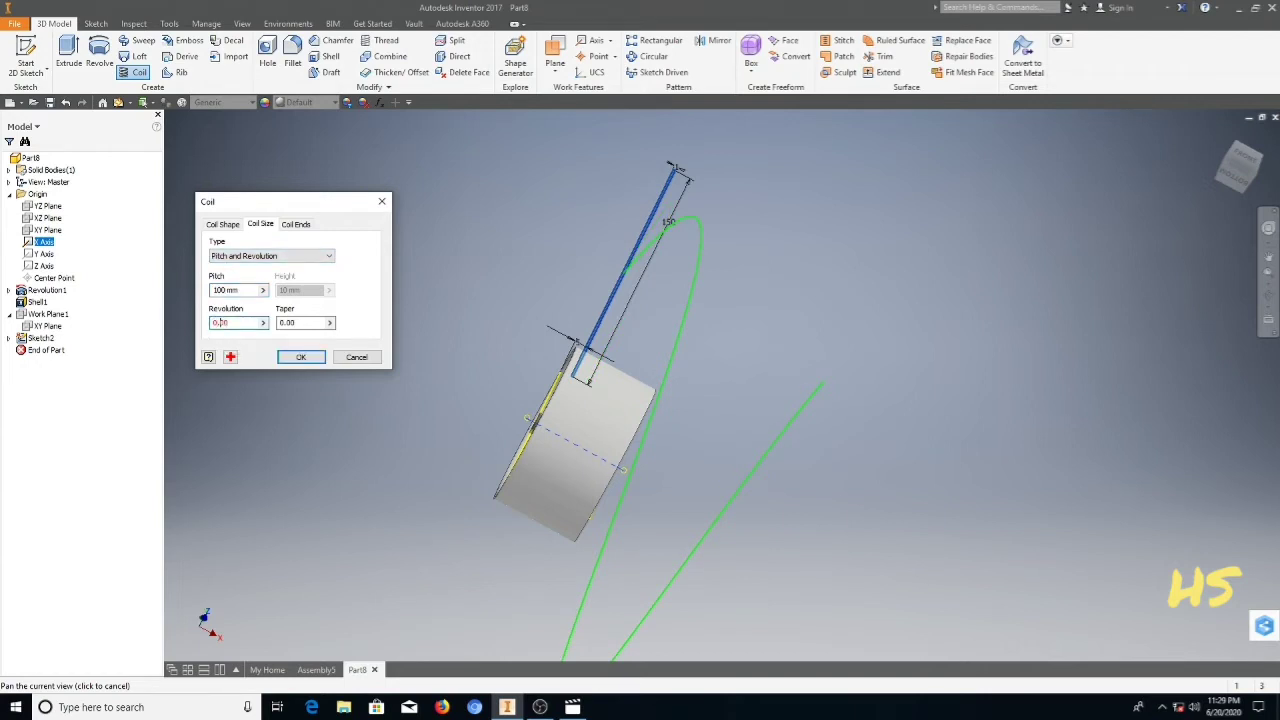
type("0.3")
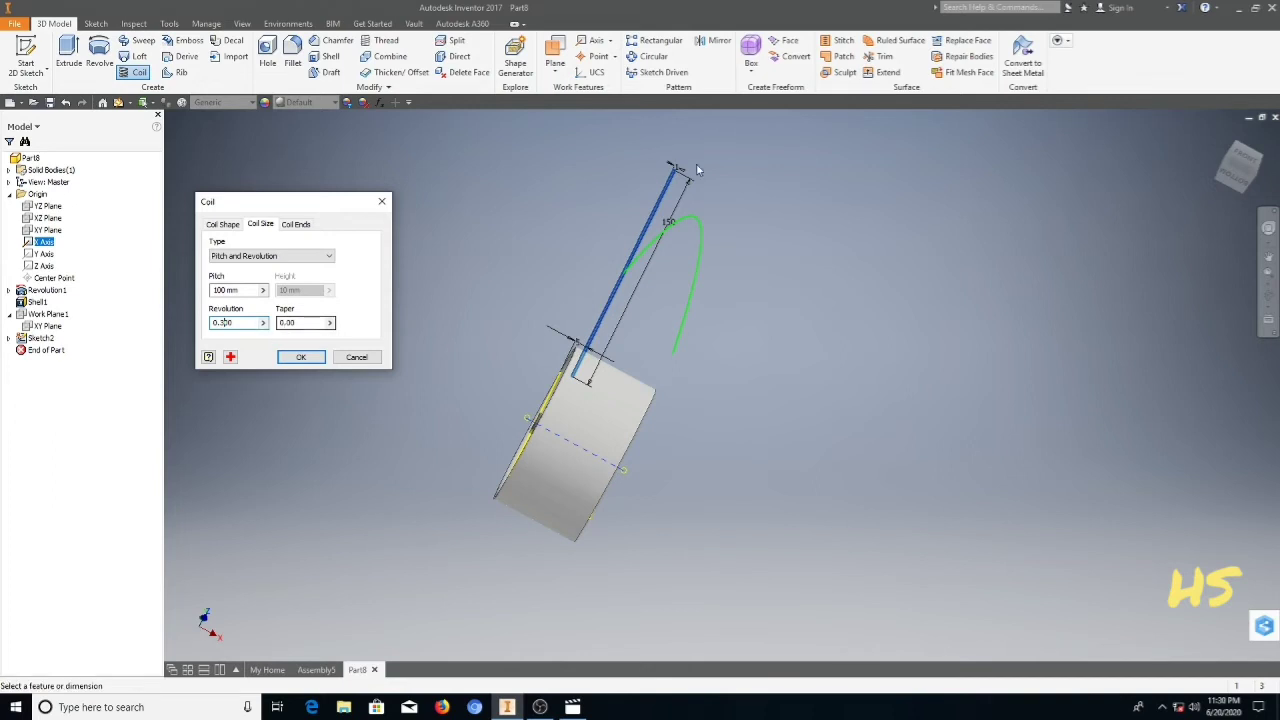
left_click(1268, 298)
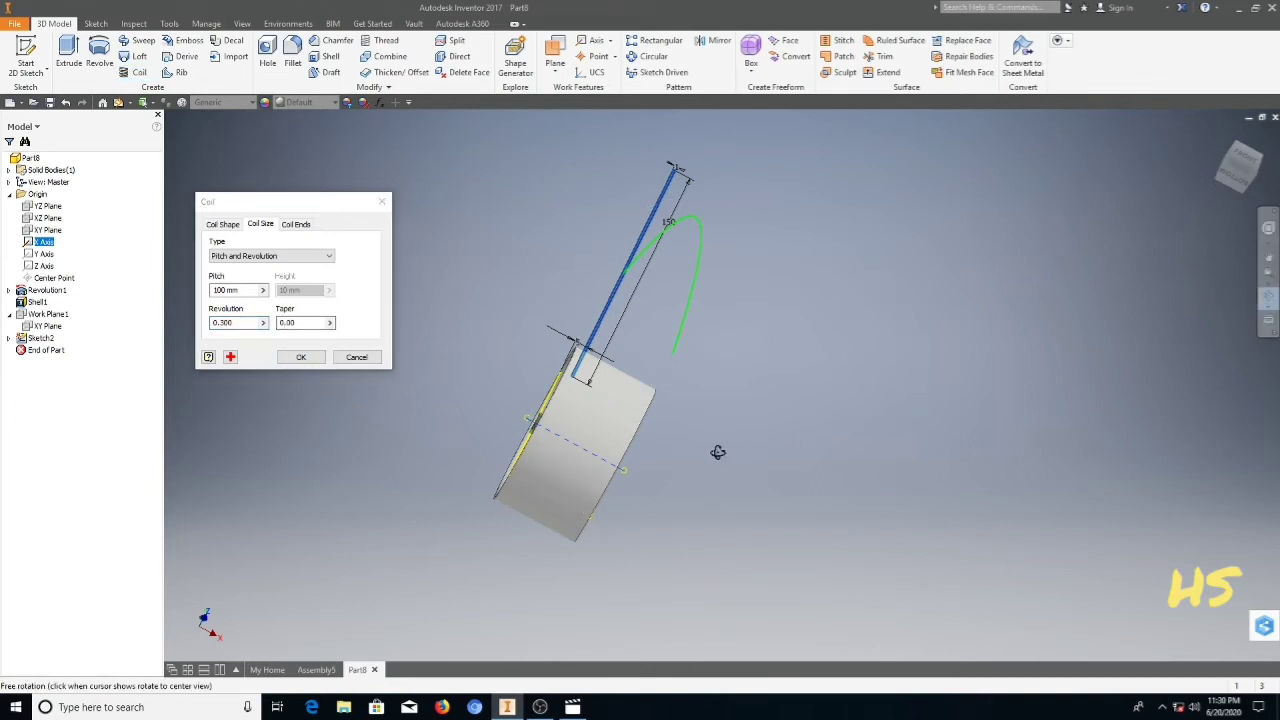
left_click_drag(714, 451, 637, 367)
right_click(637, 367)
left_click(690, 365)
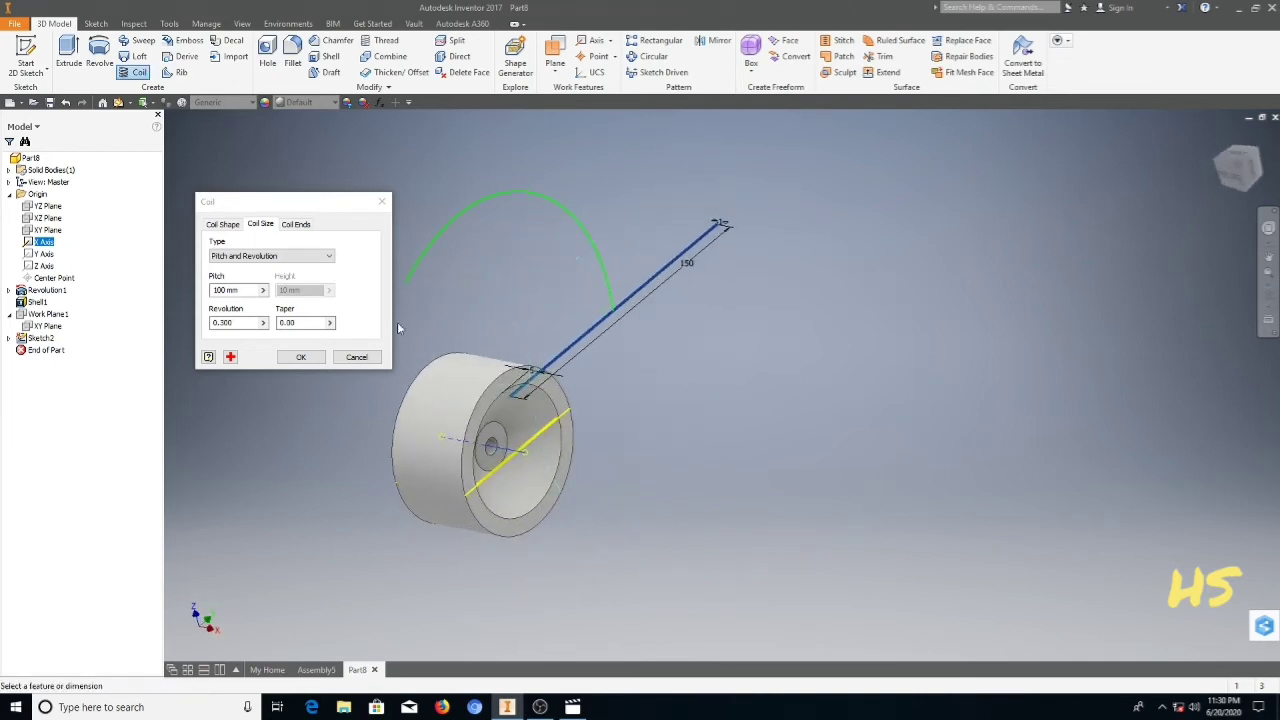
left_click(301, 358)
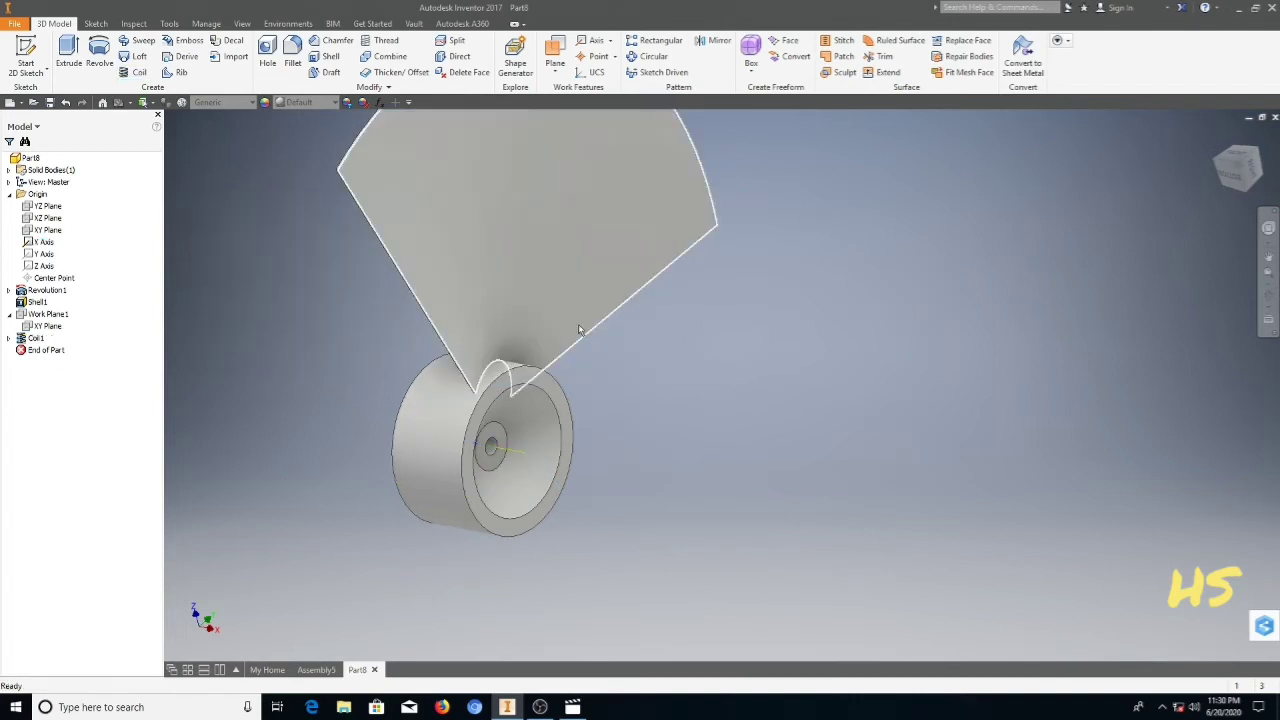
Step: Examine the coiled blade and how it meets the hub from several angles
left_click(1267, 296)
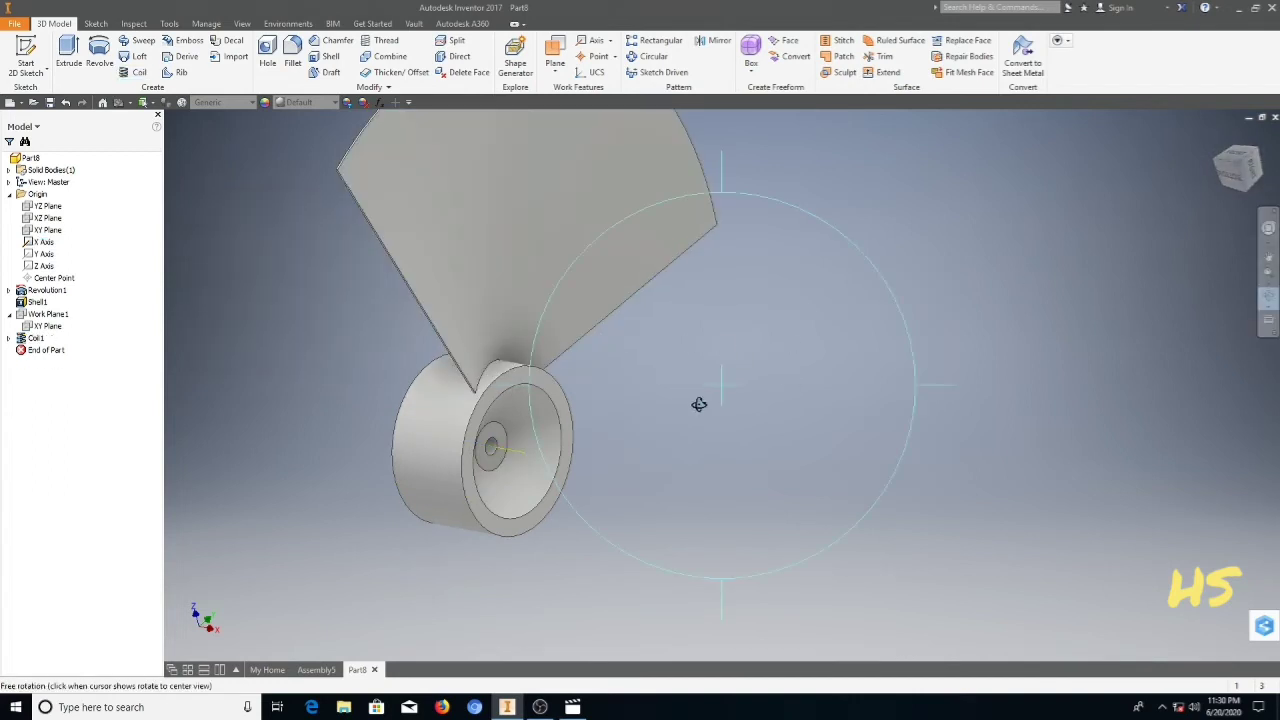
left_click_drag(700, 409, 594, 426)
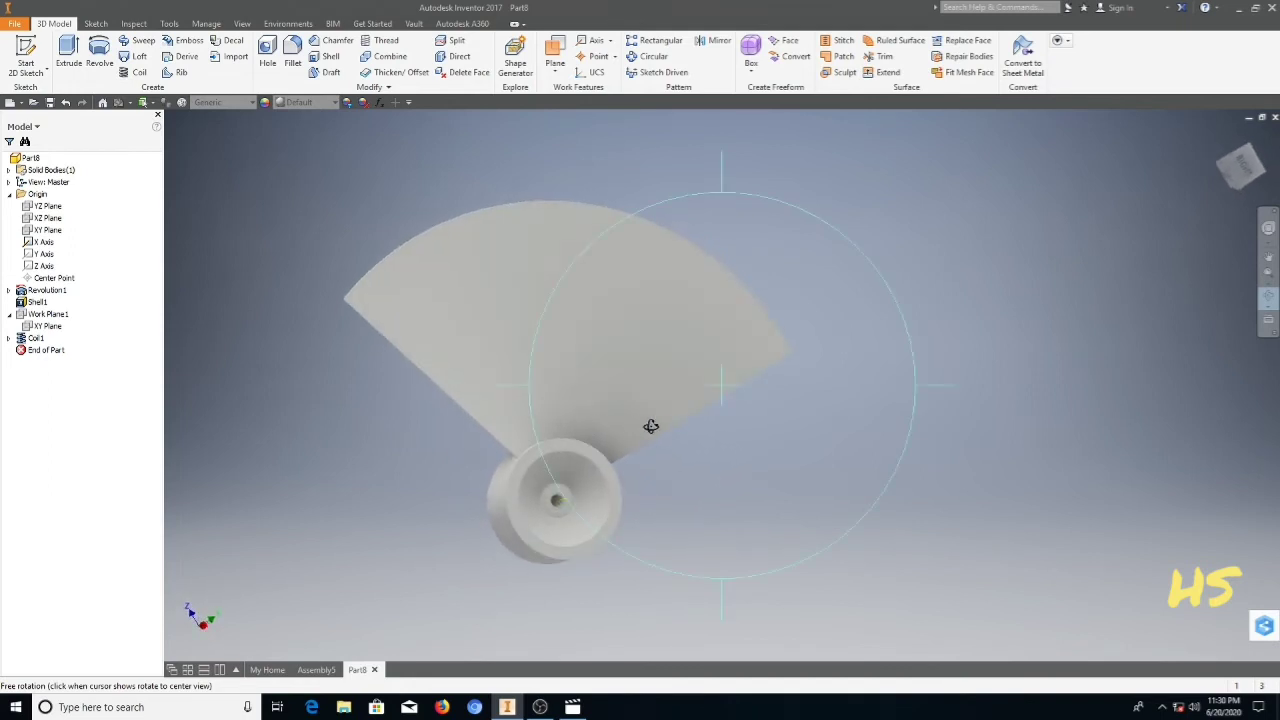
right_click(694, 429)
left_click(663, 476)
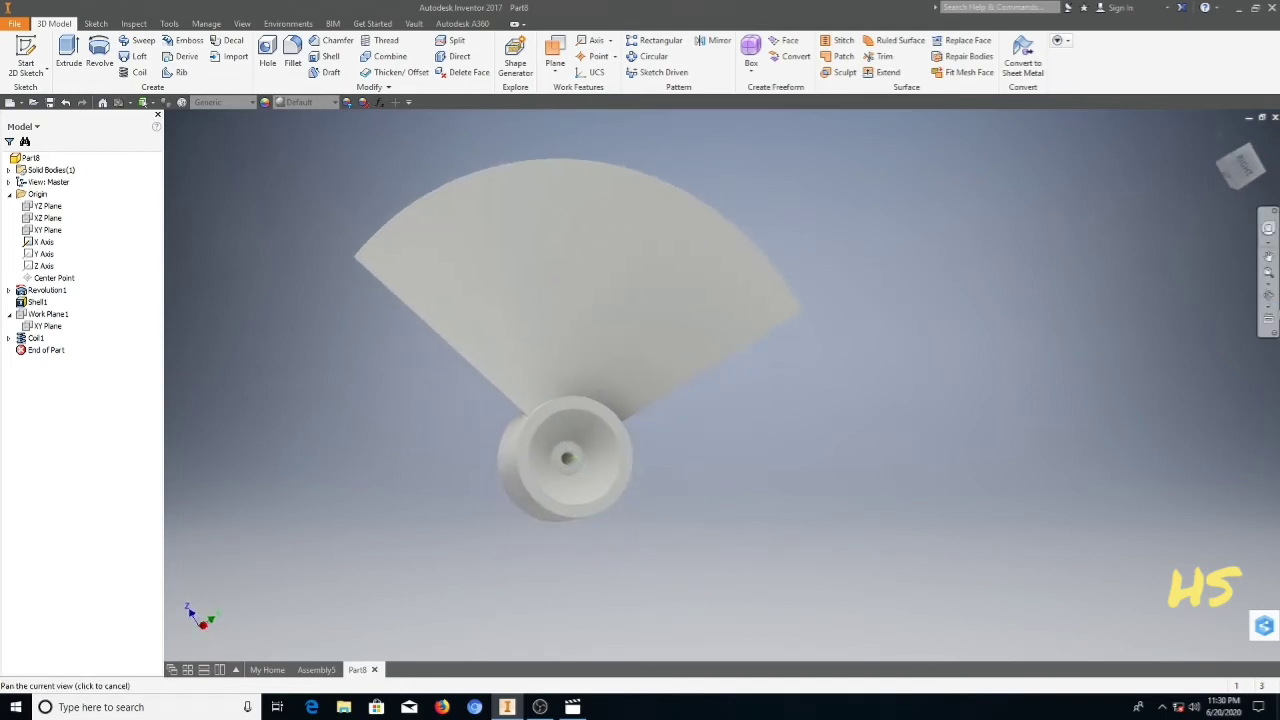
left_click(1267, 296)
mouse_move(660, 354)
left_mouse_down()
mouse_move(689, 360)
mouse_move(670, 372)
left_mouse_up()
right_click(670, 372)
left_click(589, 463)
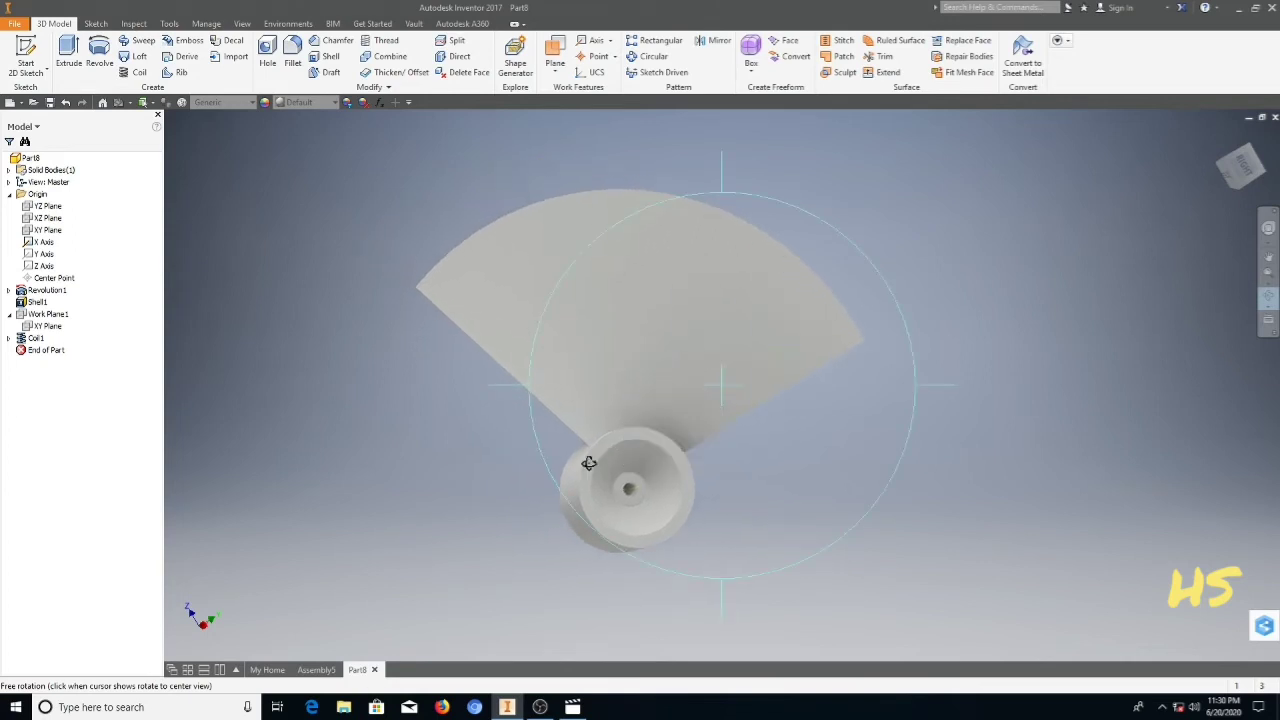
Step: Start a sketch on the hub's ring-shaped end face and project the blade face's outline into it
left_click(25, 55)
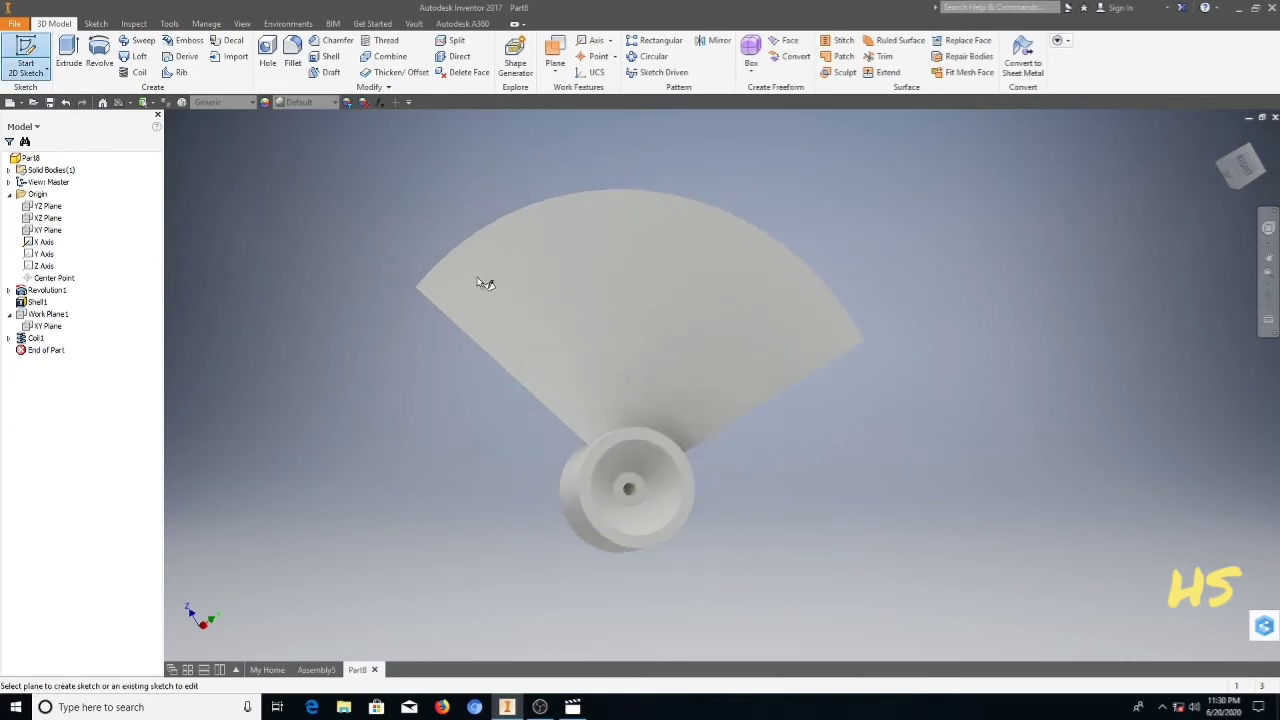
left_click(615, 440)
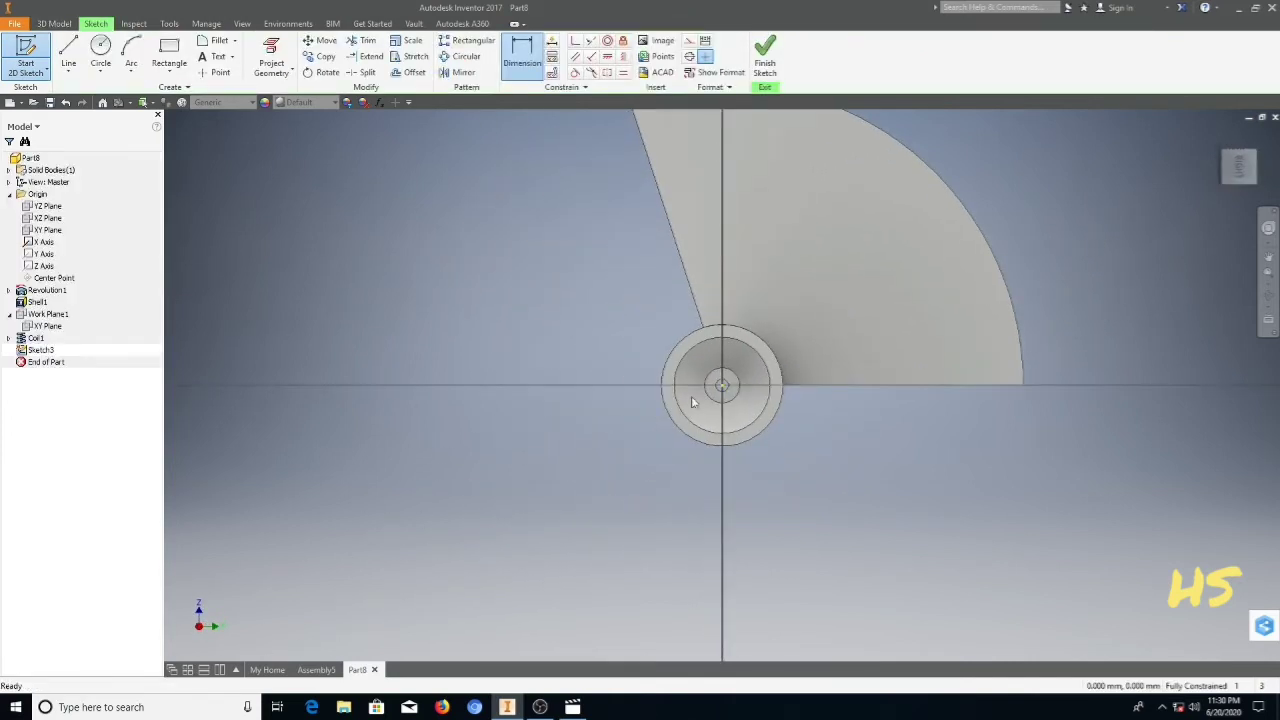
middle_click_drag(645, 470, 604, 515)
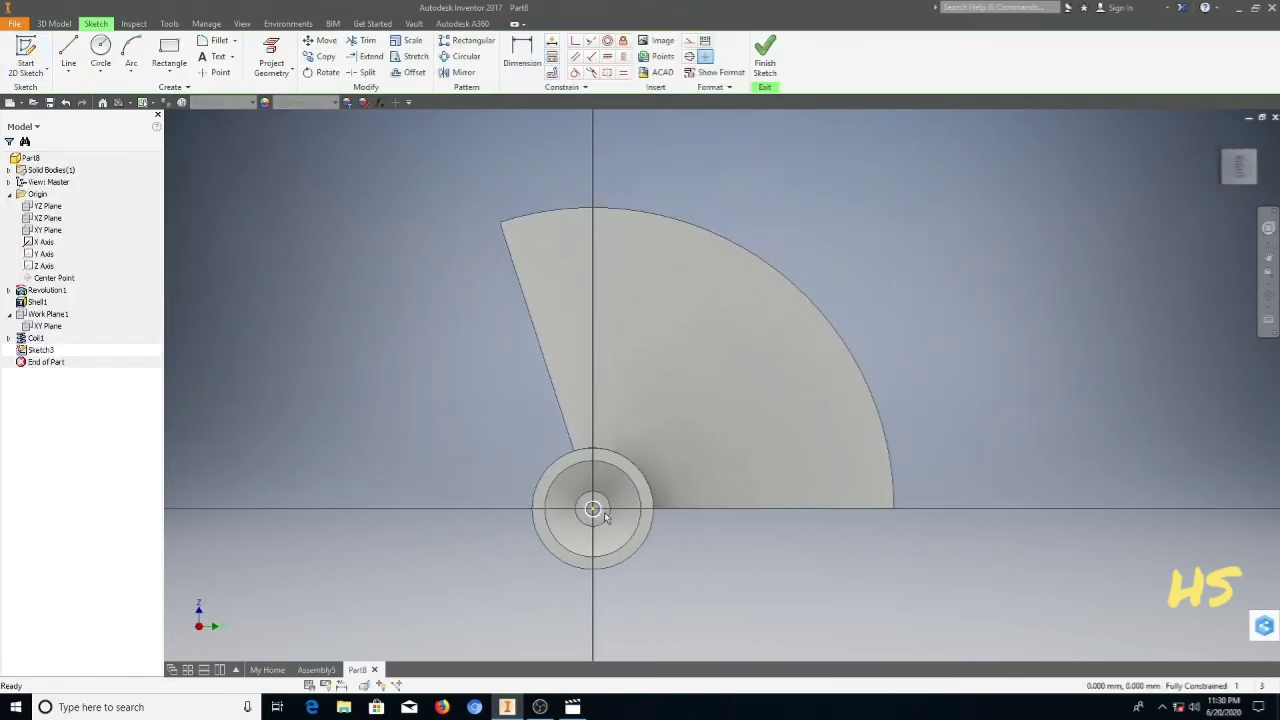
left_click(272, 50)
left_click(670, 382)
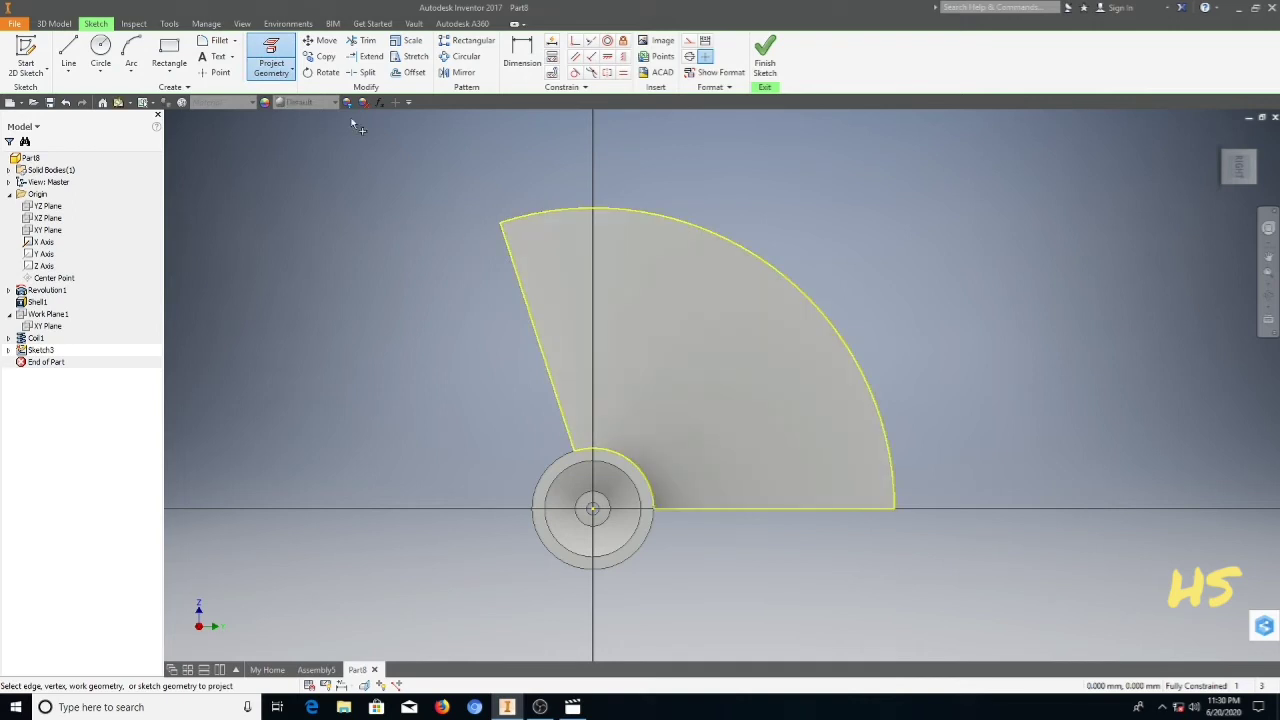
Step: Draw a three-point interpolation spline arching over the blade's straight projected edge, from its hub end to its outer end, and finish the sketch
left_click(68, 72)
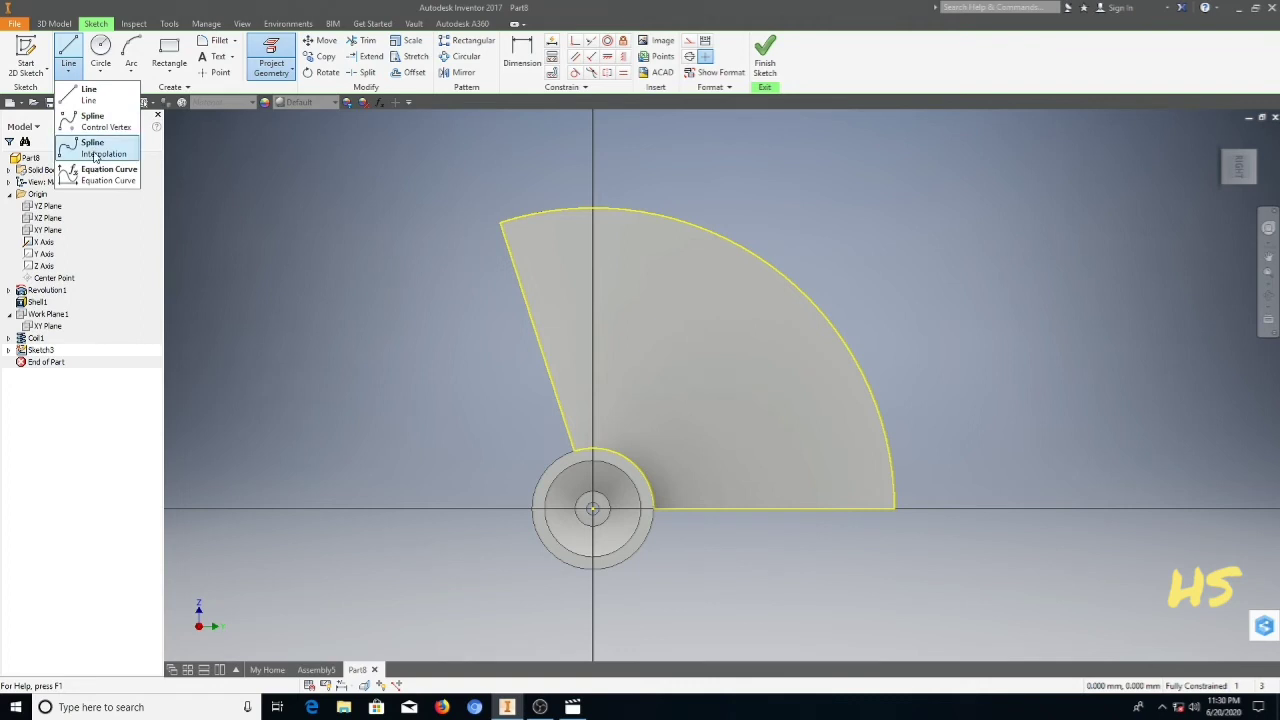
left_click(92, 150)
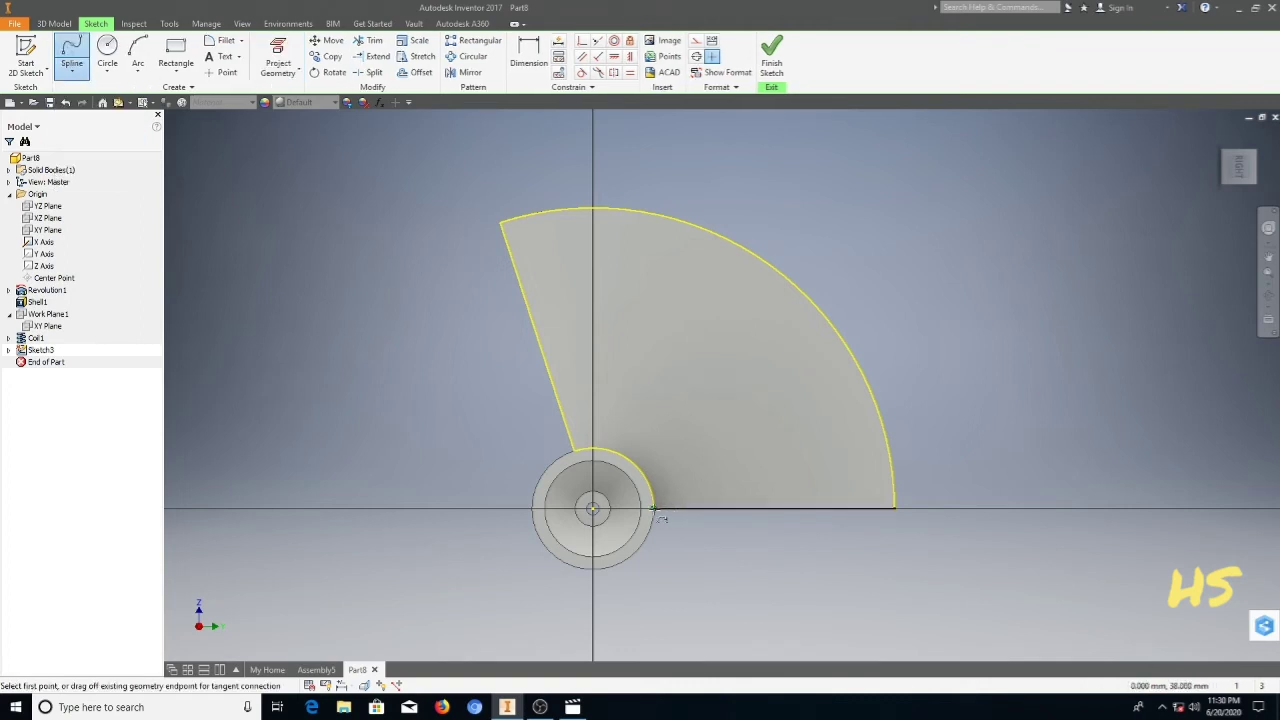
left_click(653, 509)
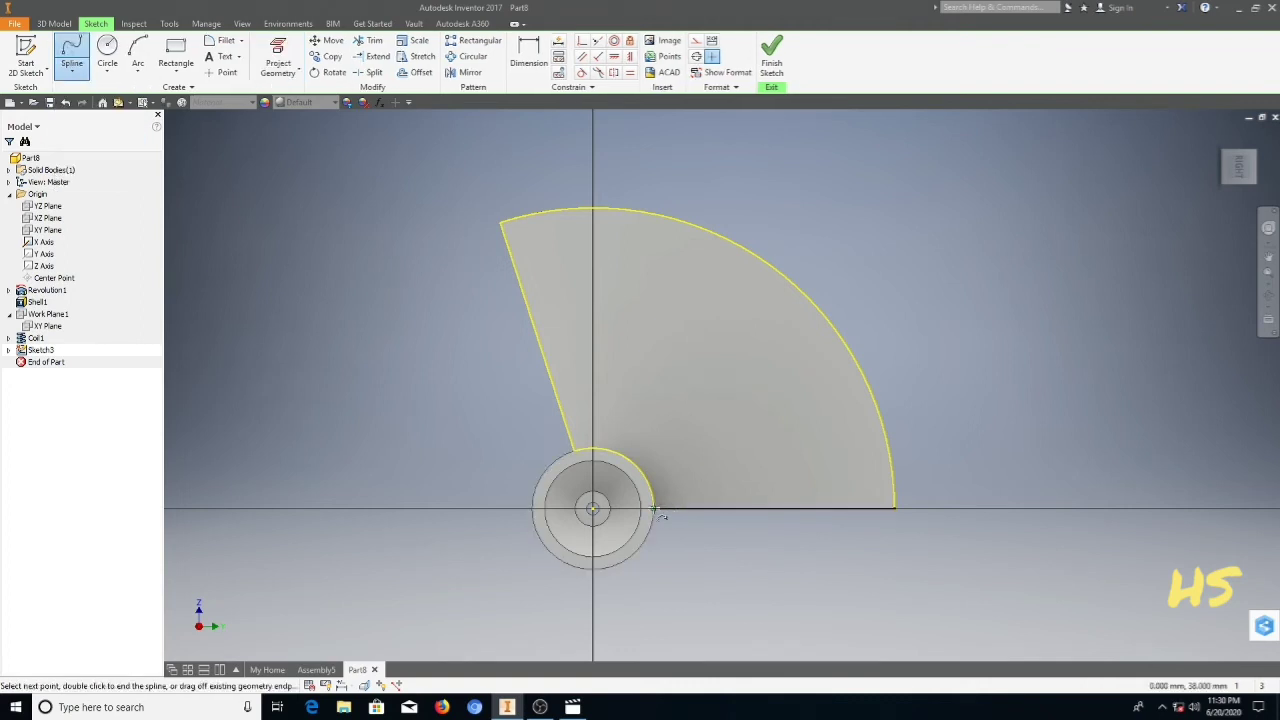
left_click(744, 466)
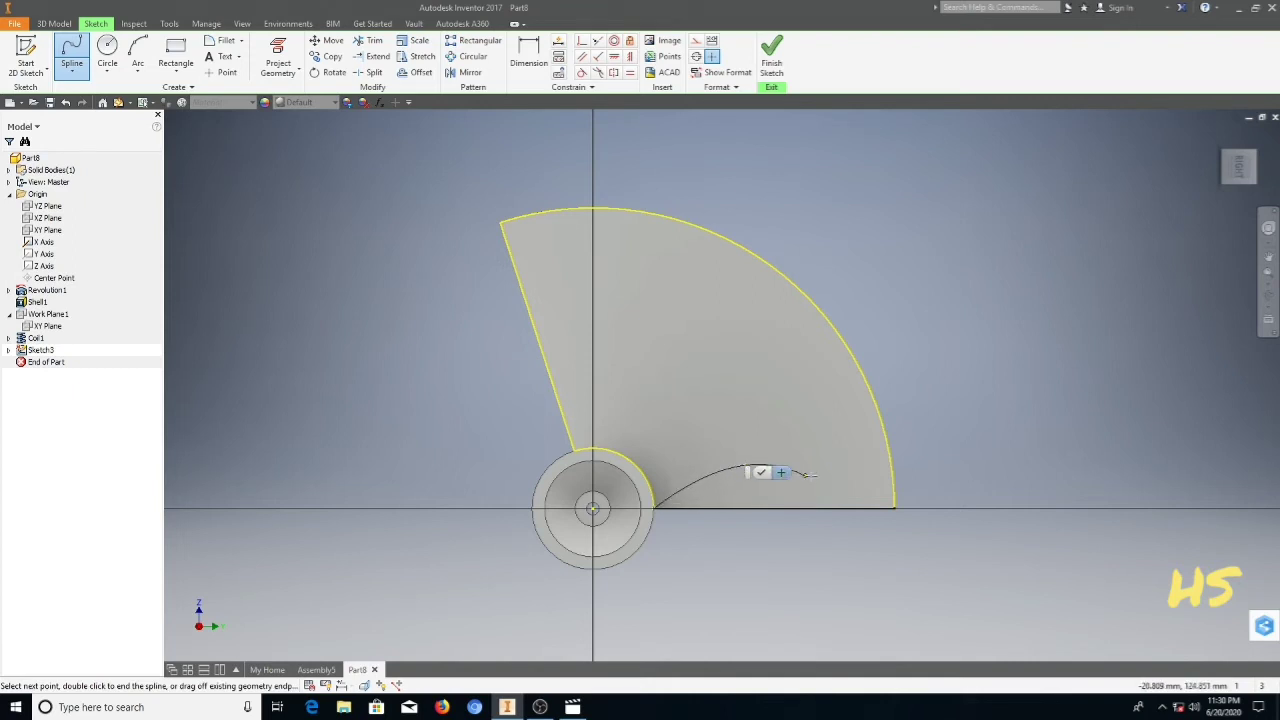
left_click(895, 509)
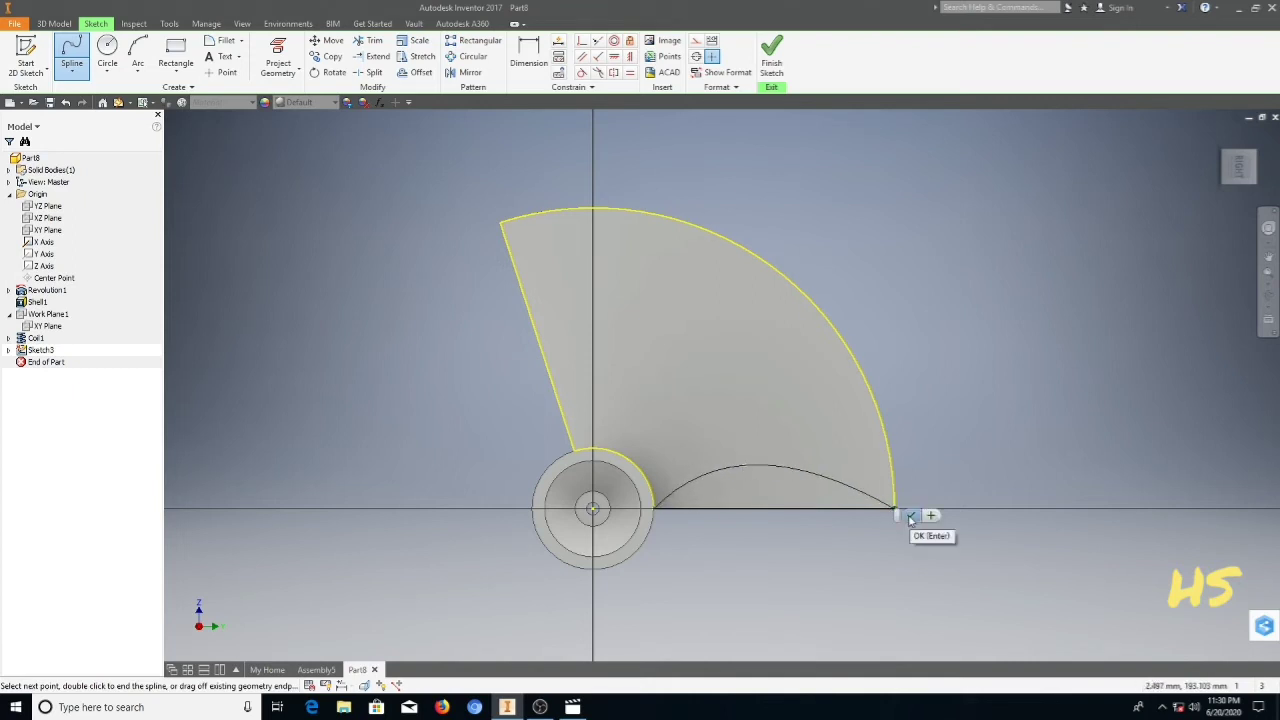
left_click(910, 516)
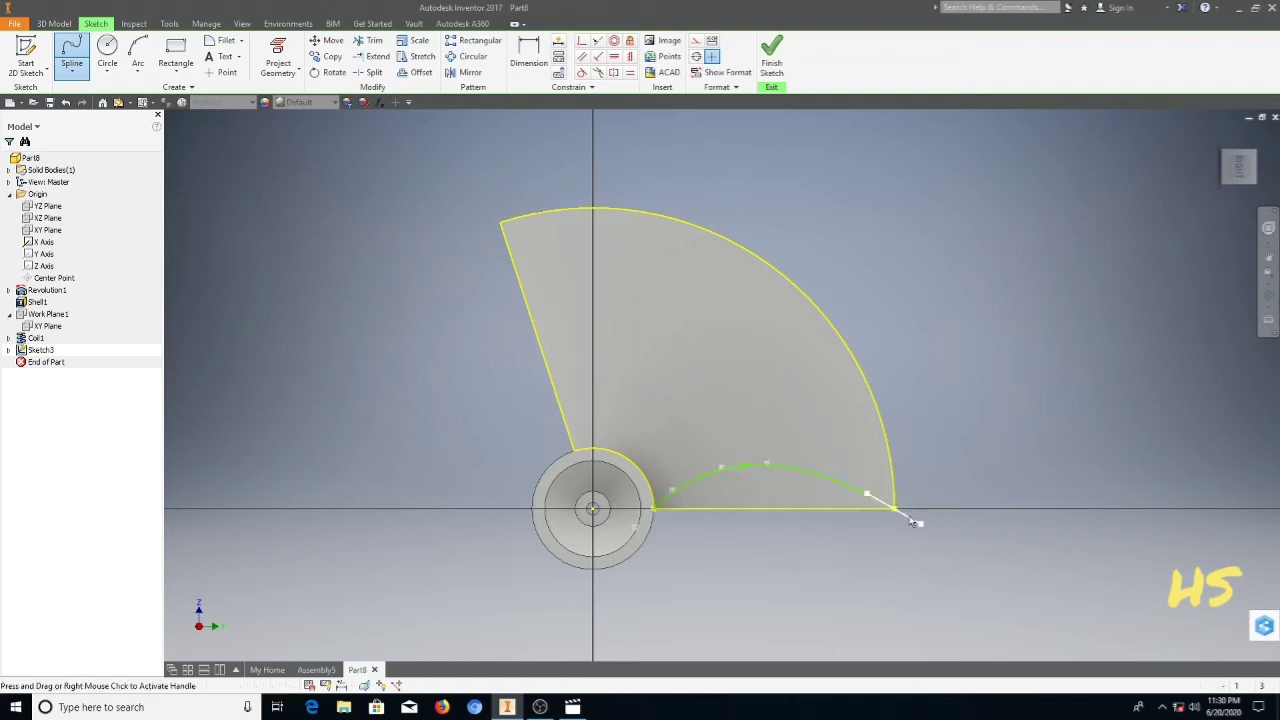
right_click(882, 313)
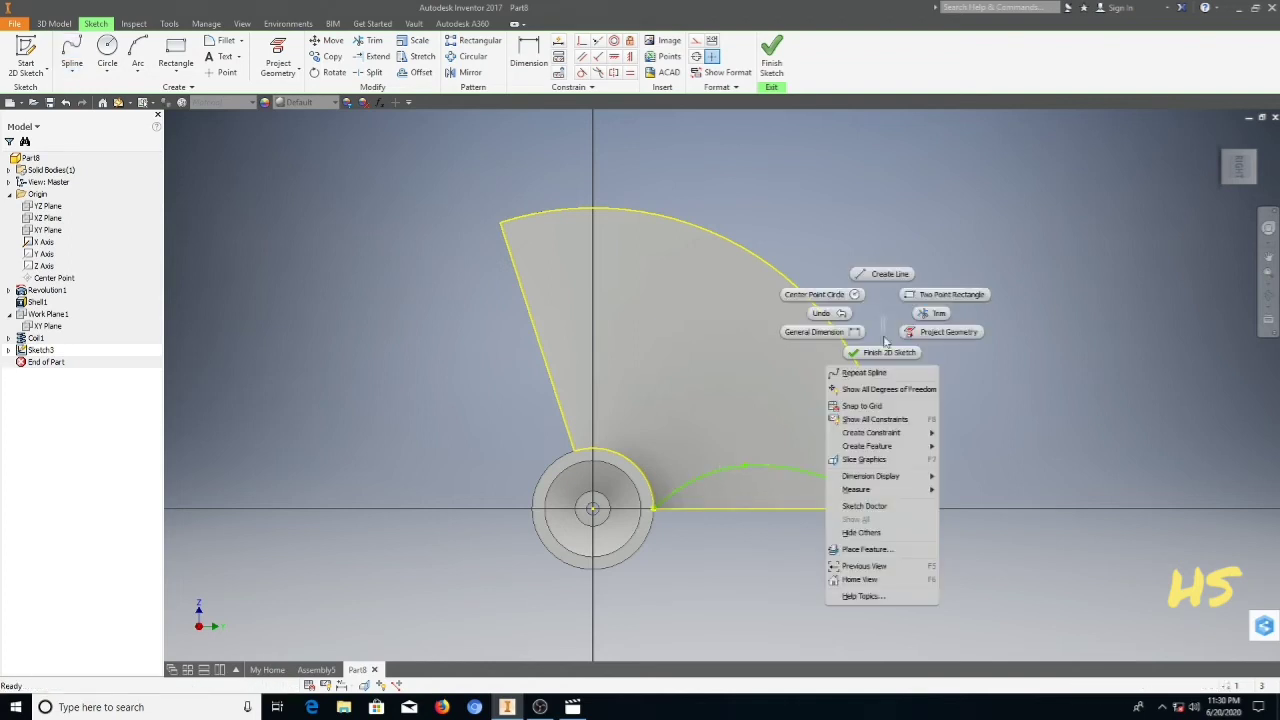
left_click(880, 352)
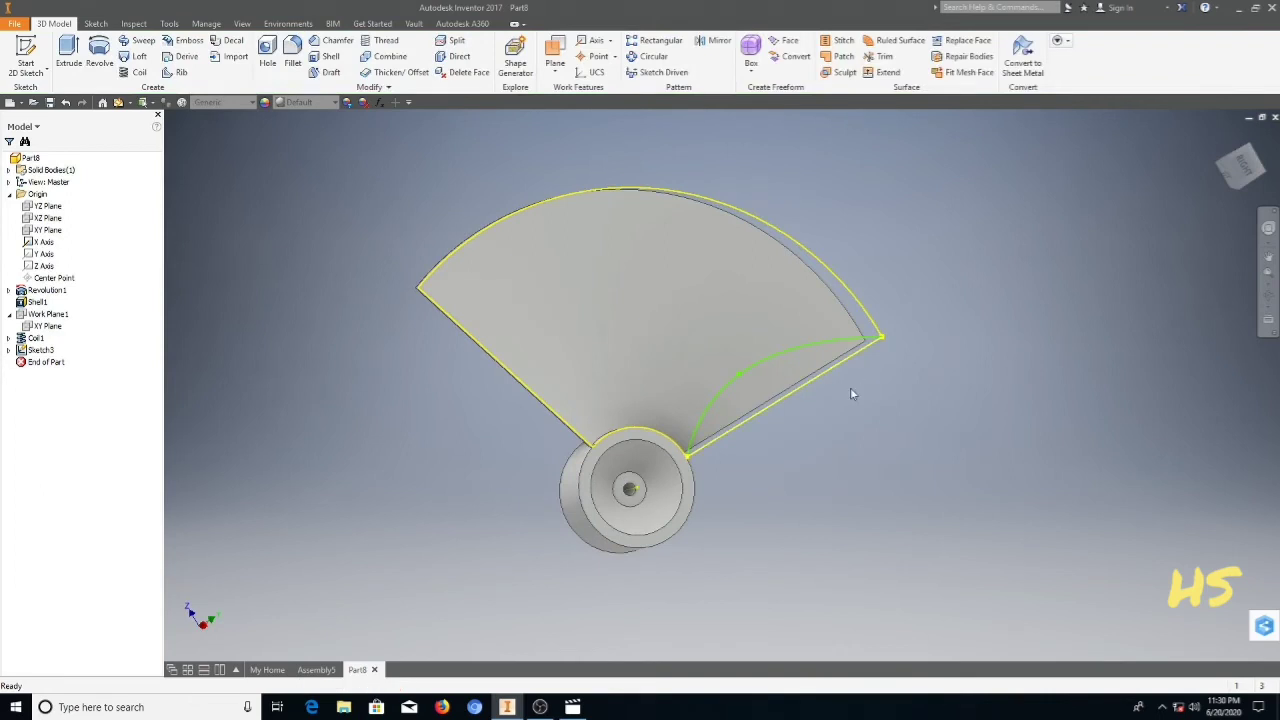
Step: Extrude the region between the spline and the blade's straight edge as a 50 mm cut through the blade
left_click(1268, 296)
left_click_drag(879, 401, 843, 409)
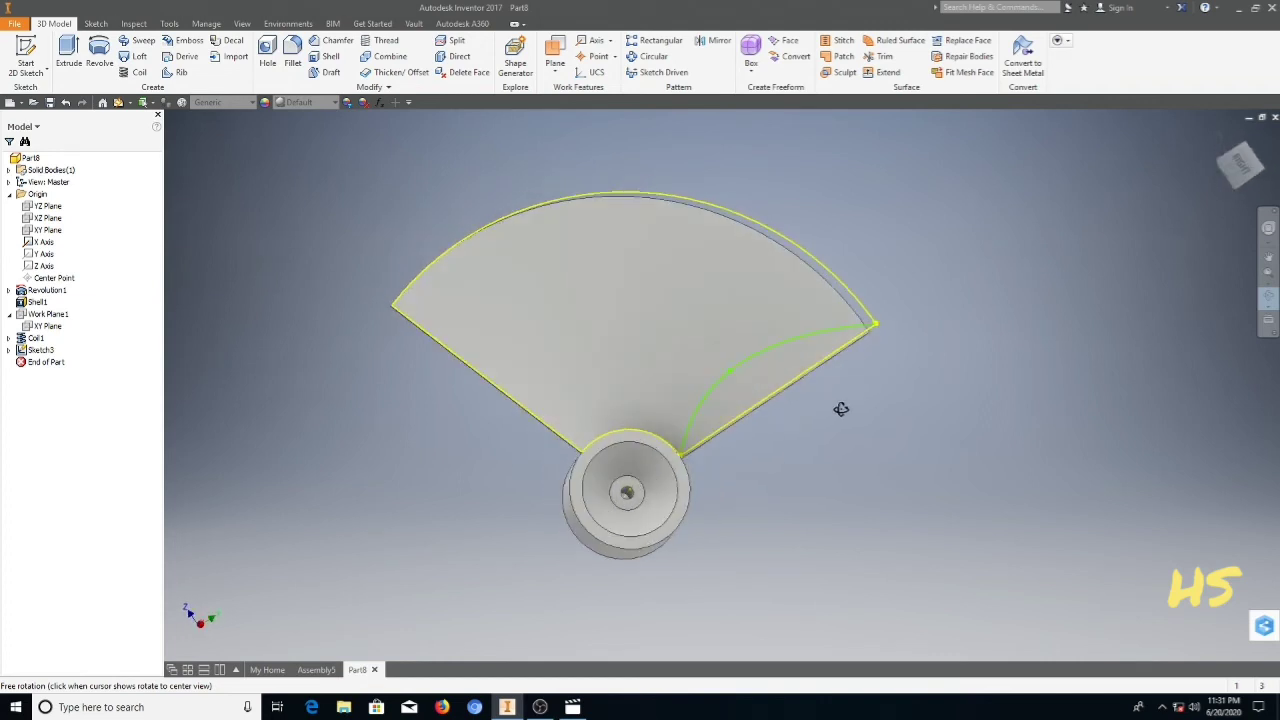
right_click(837, 409)
left_click(889, 407)
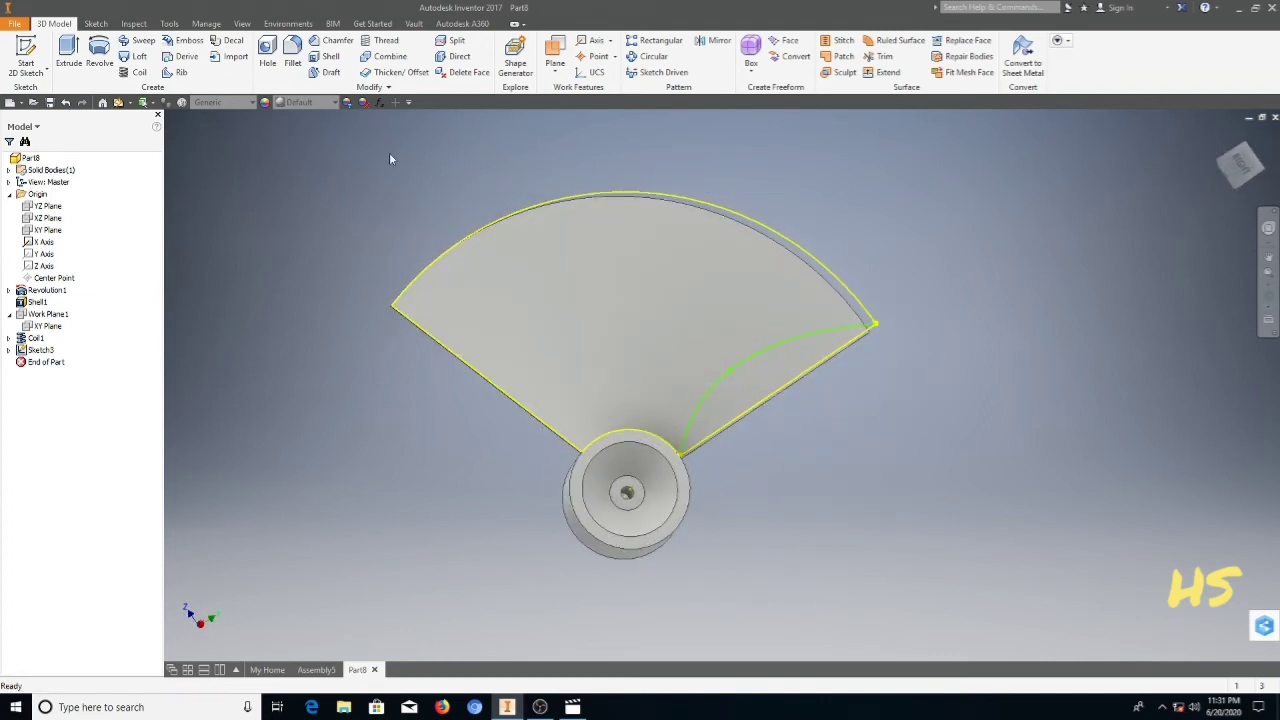
left_click(70, 55)
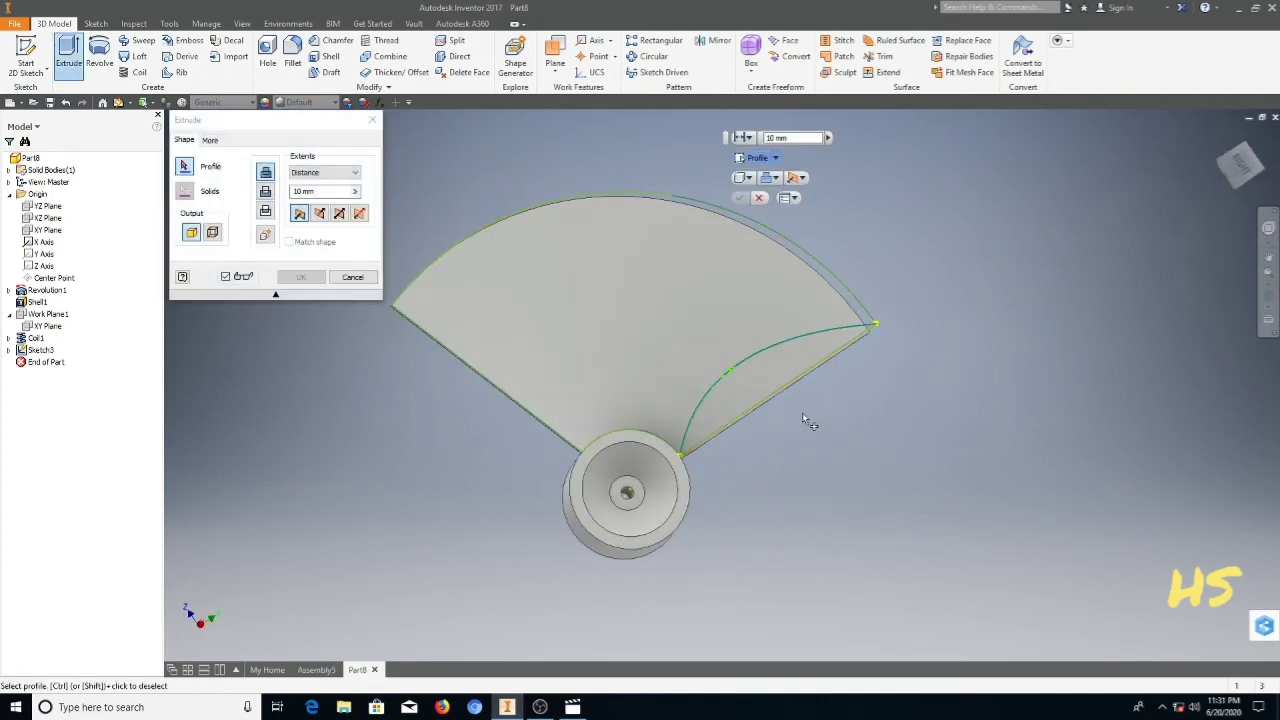
left_click(760, 385)
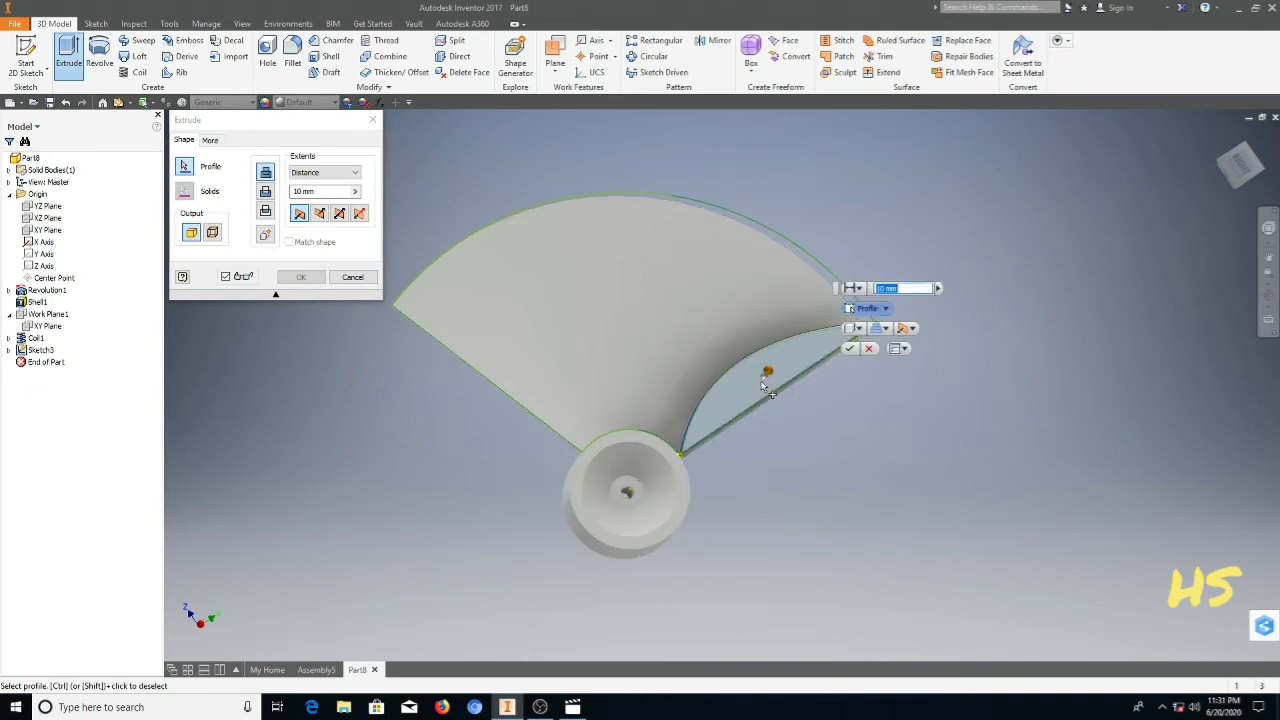
left_click(1268, 297)
left_click_drag(766, 457, 838, 511)
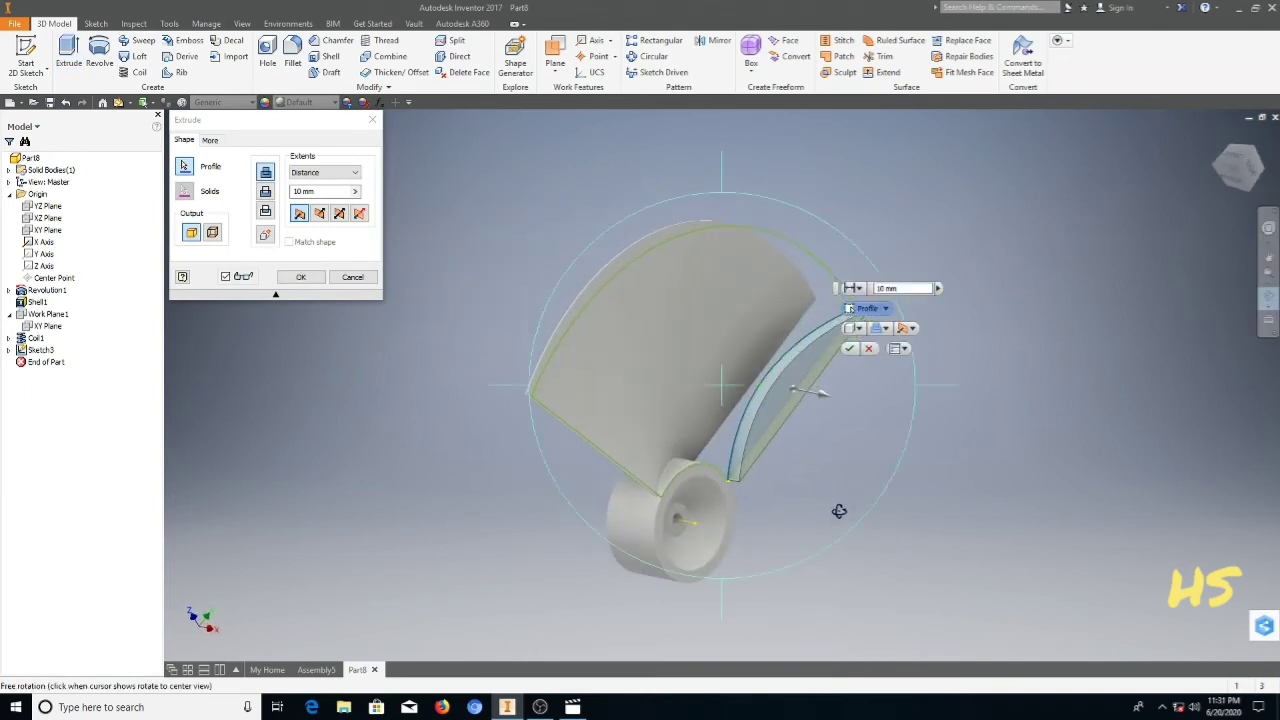
right_click(420, 265)
left_click(455, 260)
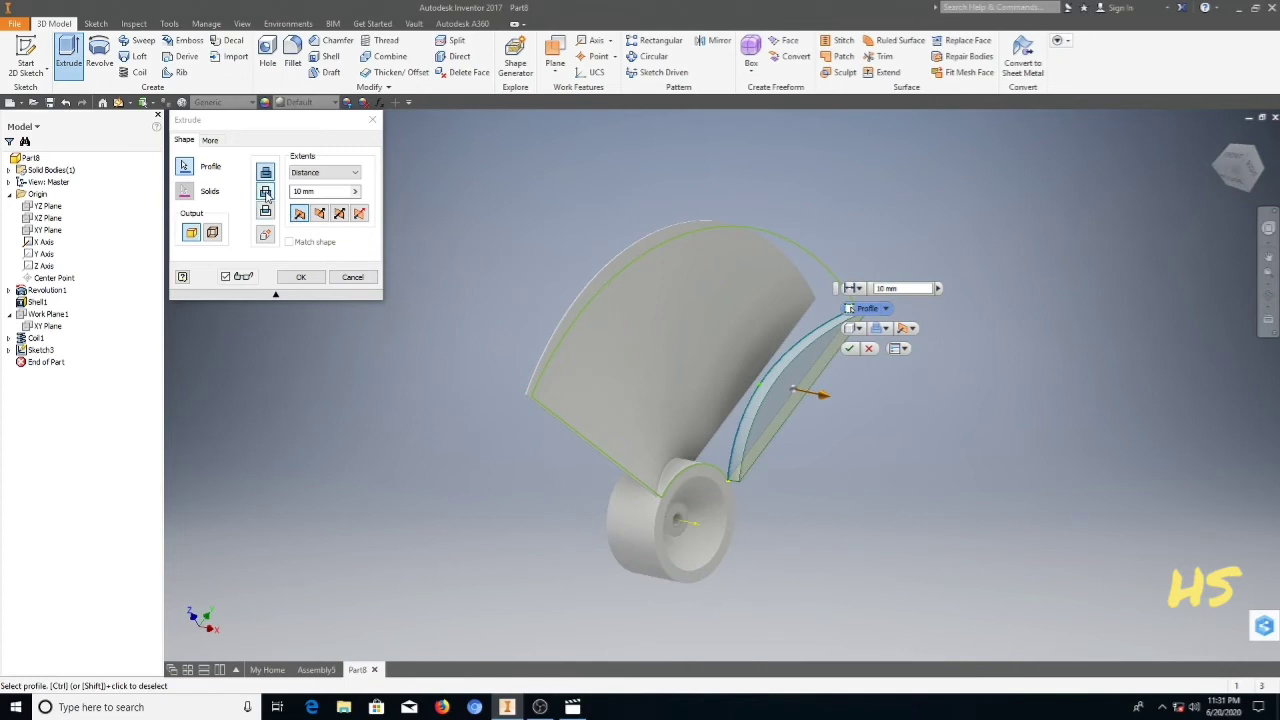
left_click(265, 191)
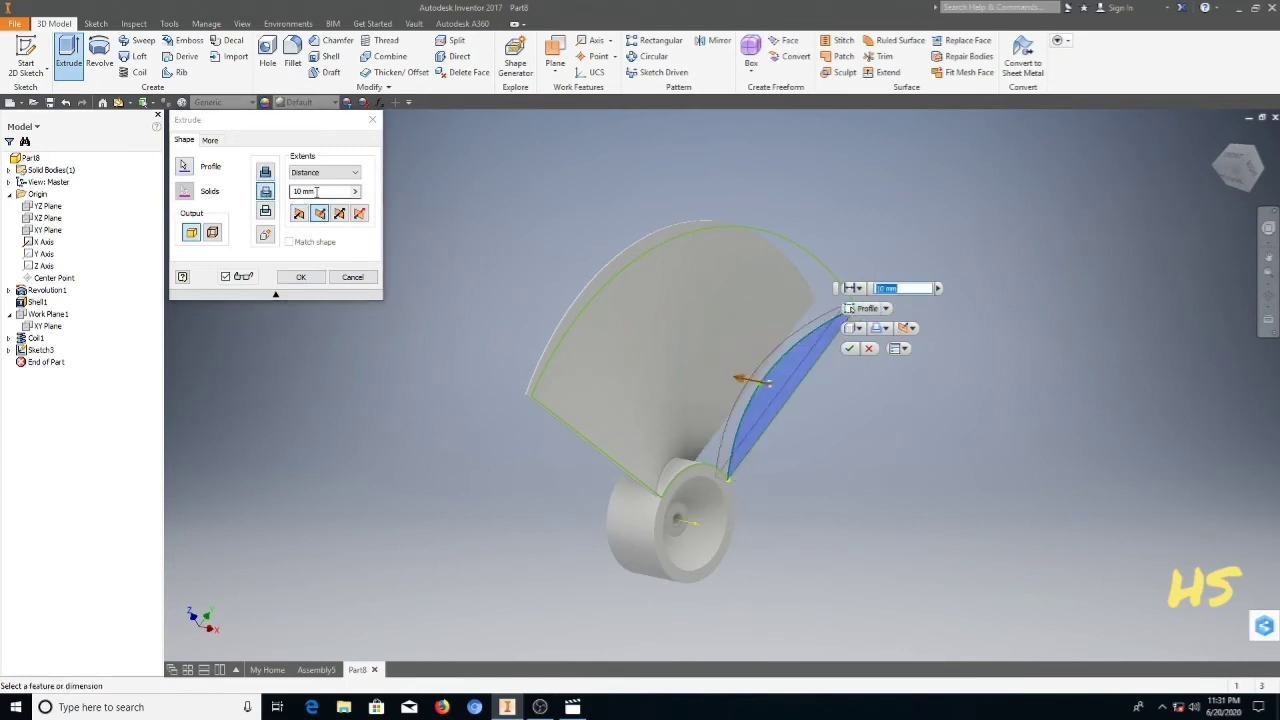
type("50")
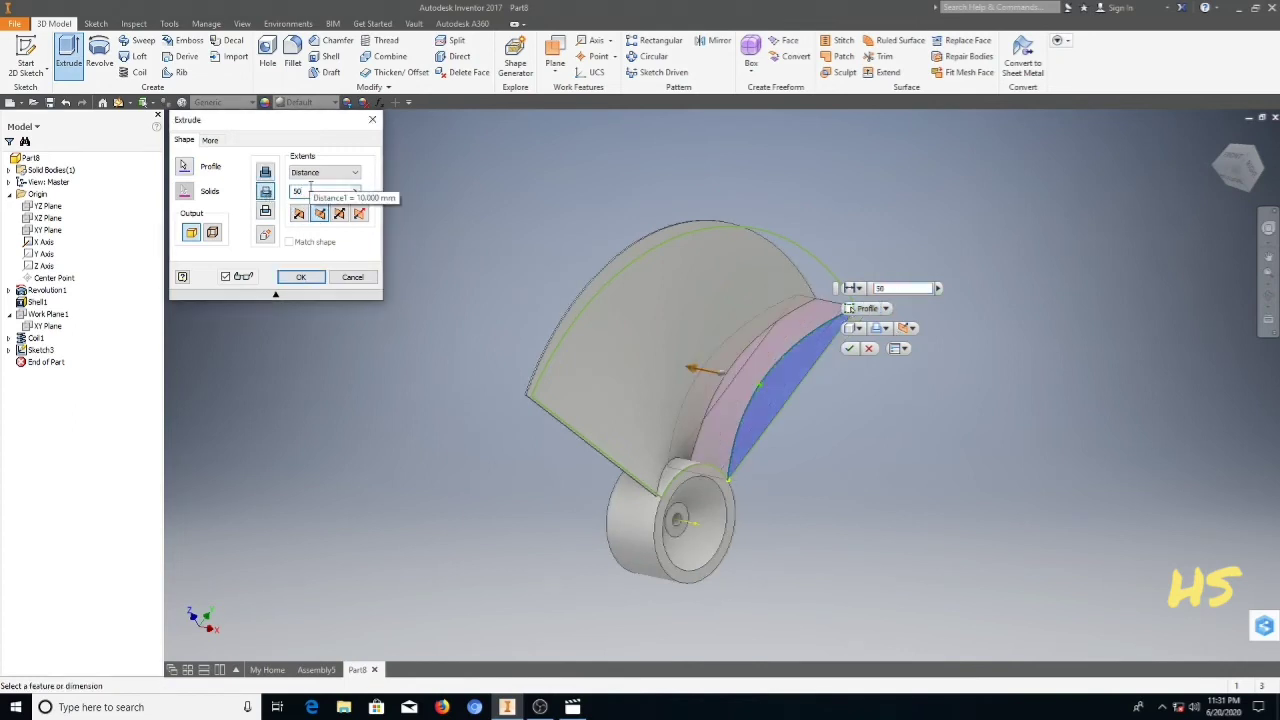
left_click(301, 276)
Step: Start a constant fillet with a 50 mm radius on the blade's outer corner edge opposite the spline cut
left_click(1268, 298)
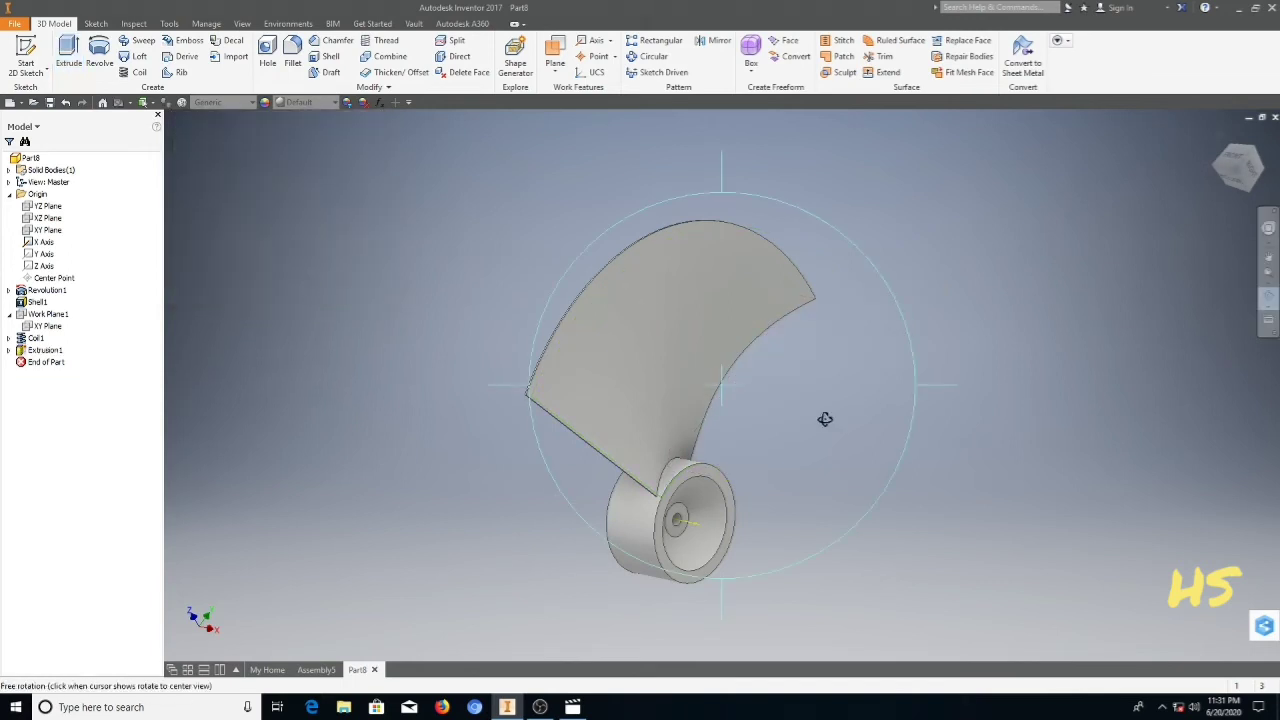
left_click_drag(823, 417, 727, 384)
right_click(668, 424)
left_click(688, 435)
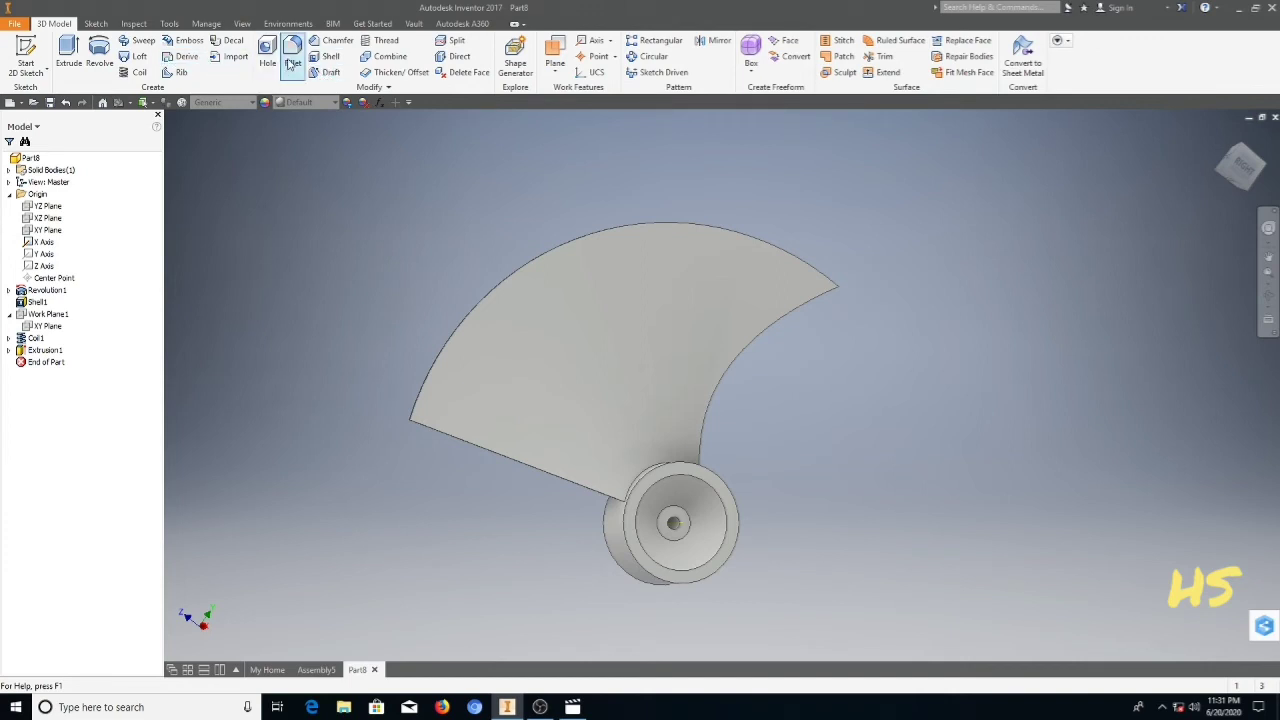
left_click(291, 64)
left_click(310, 179)
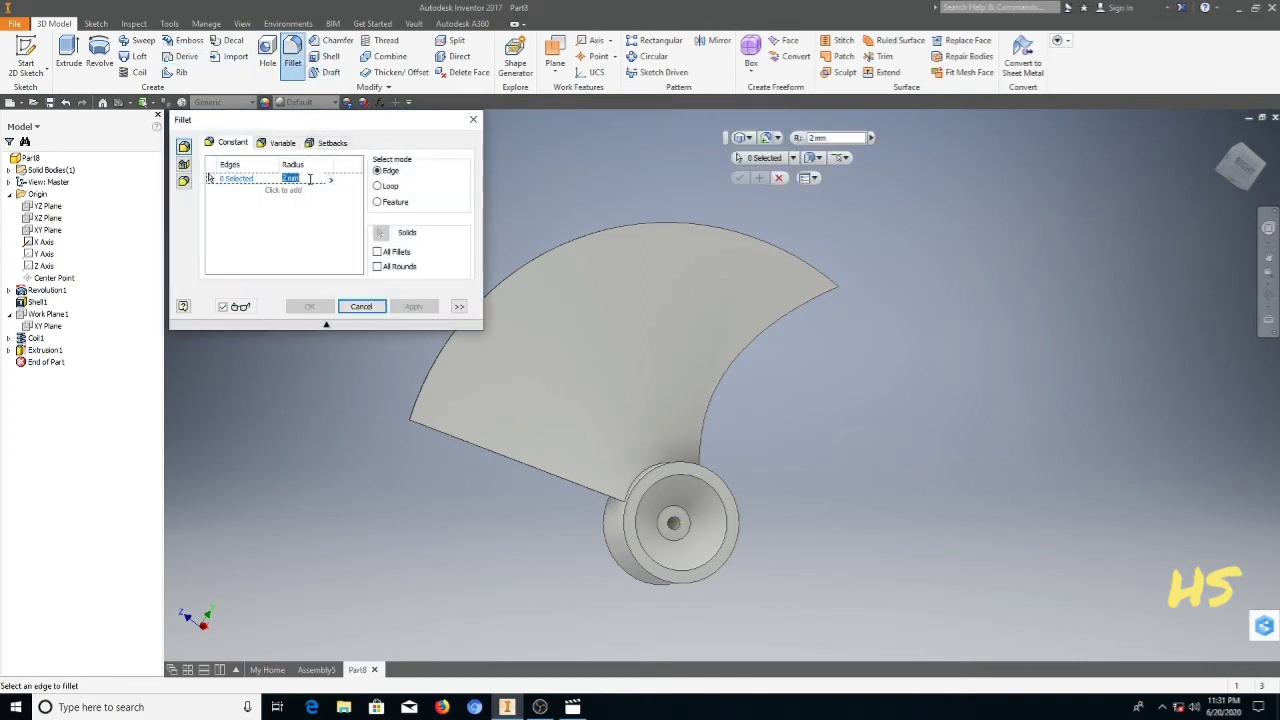
type("50")
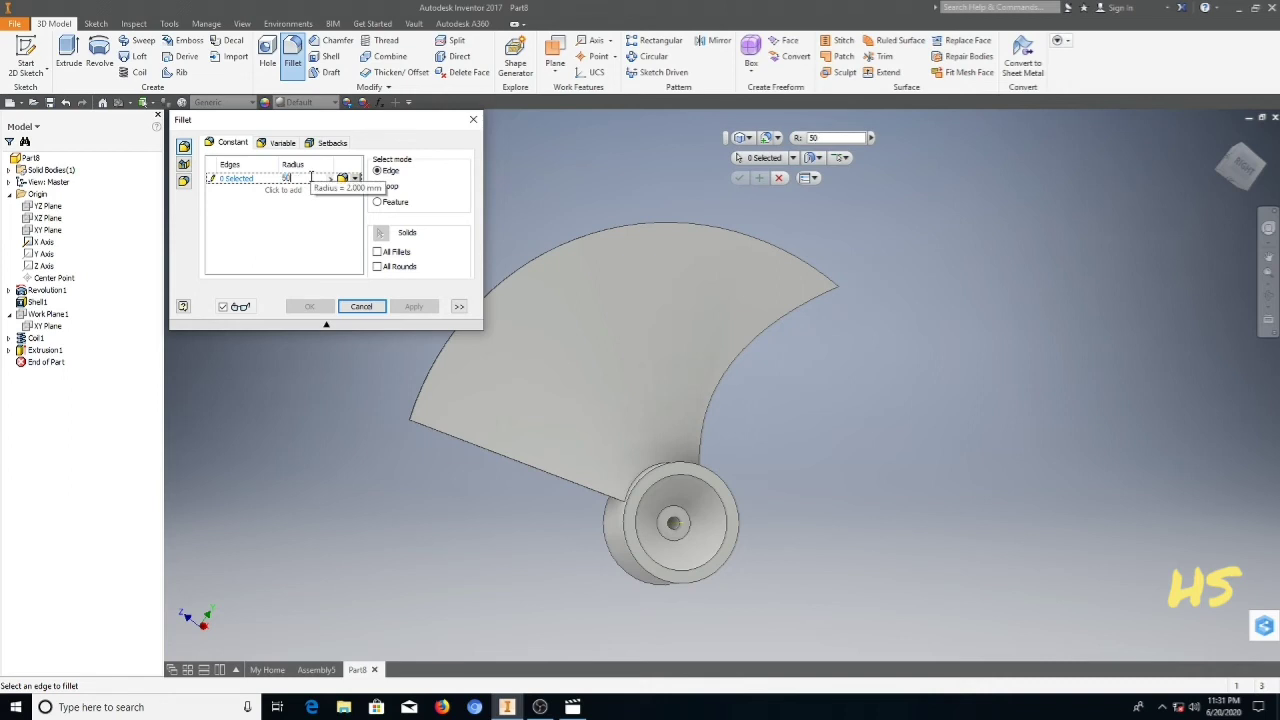
middle_click_drag(433, 325, 511, 319)
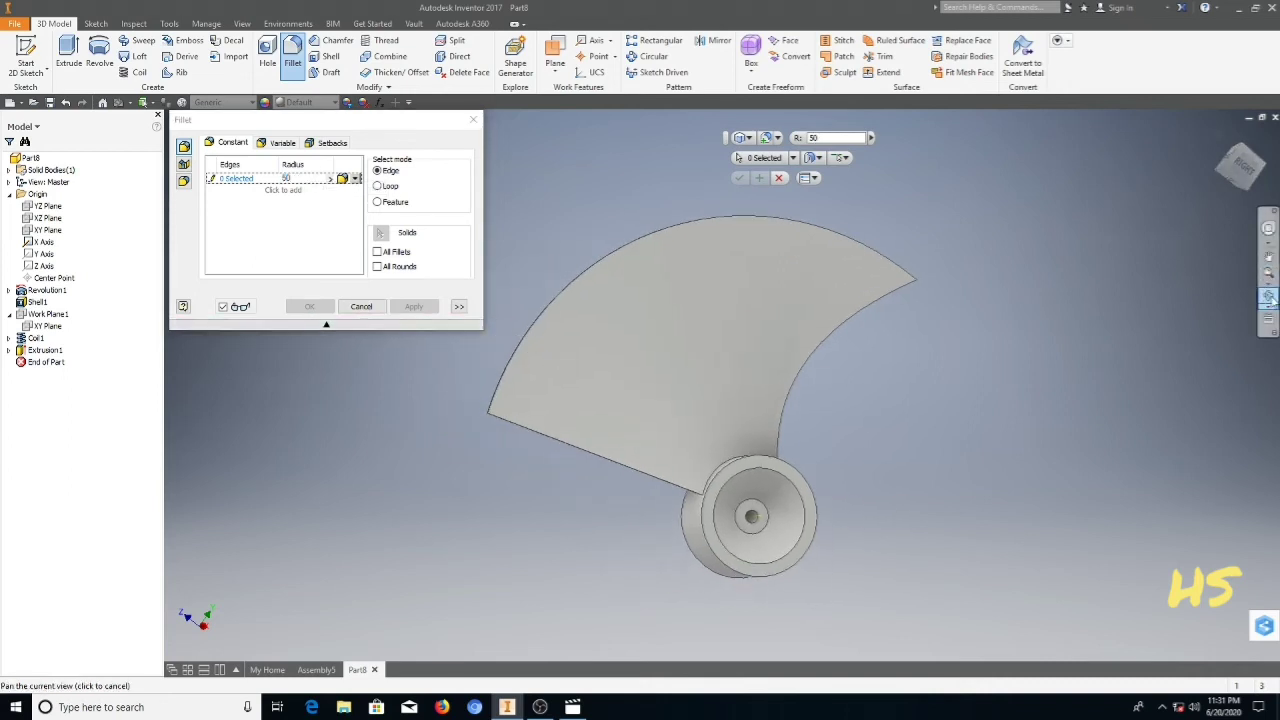
left_click(1268, 297)
left_click_drag(914, 371, 777, 380)
scroll(592, 396, "down", 3)
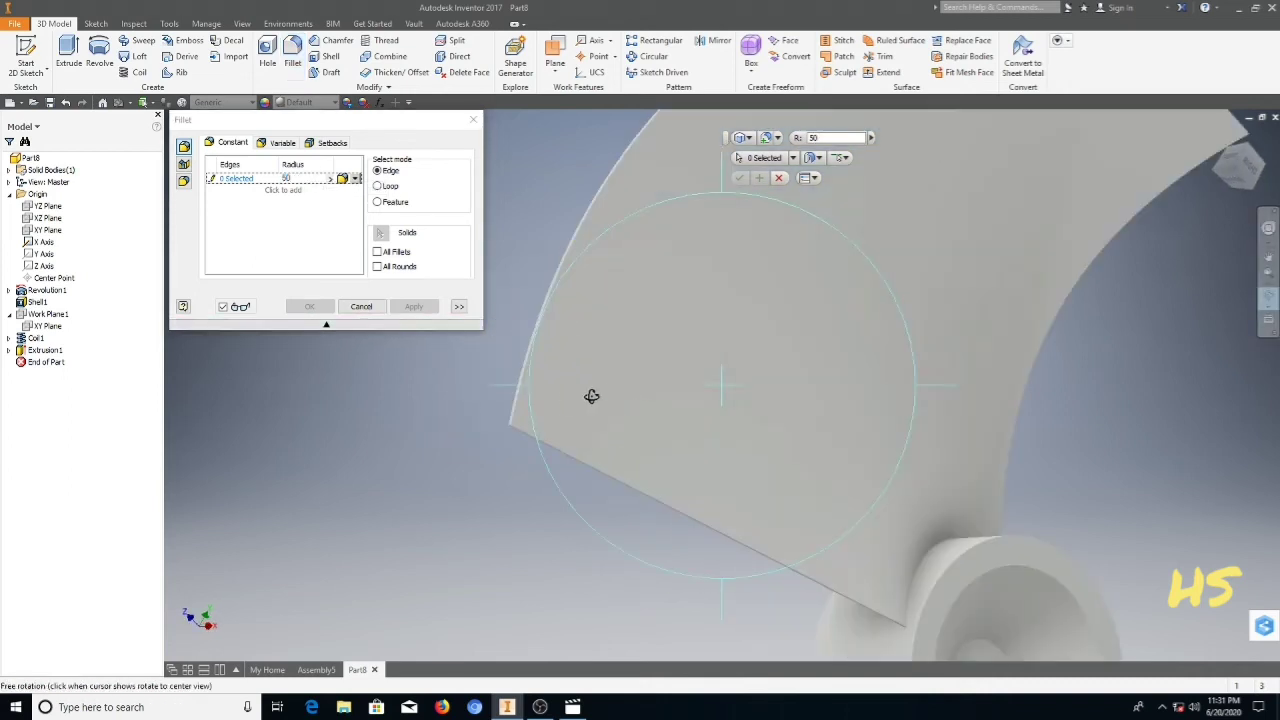
right_click(569, 398)
left_click(617, 398)
scroll(500, 438, "down", 2)
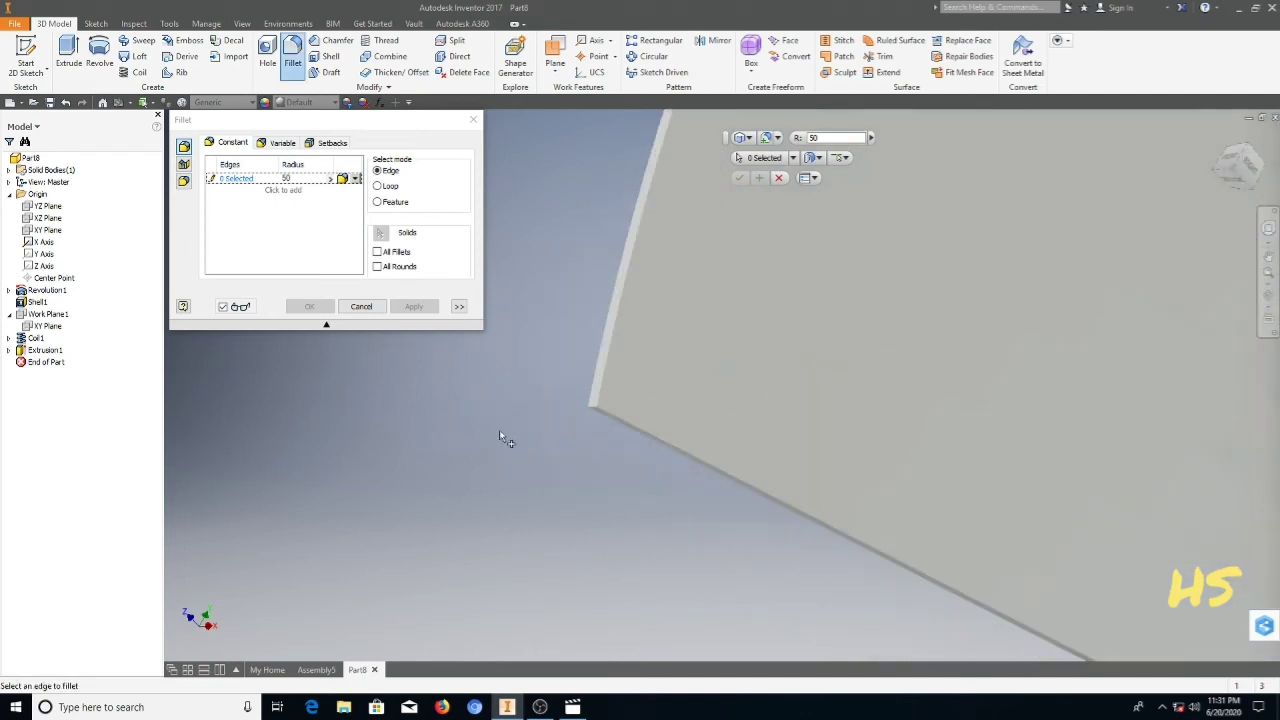
left_click(591, 424)
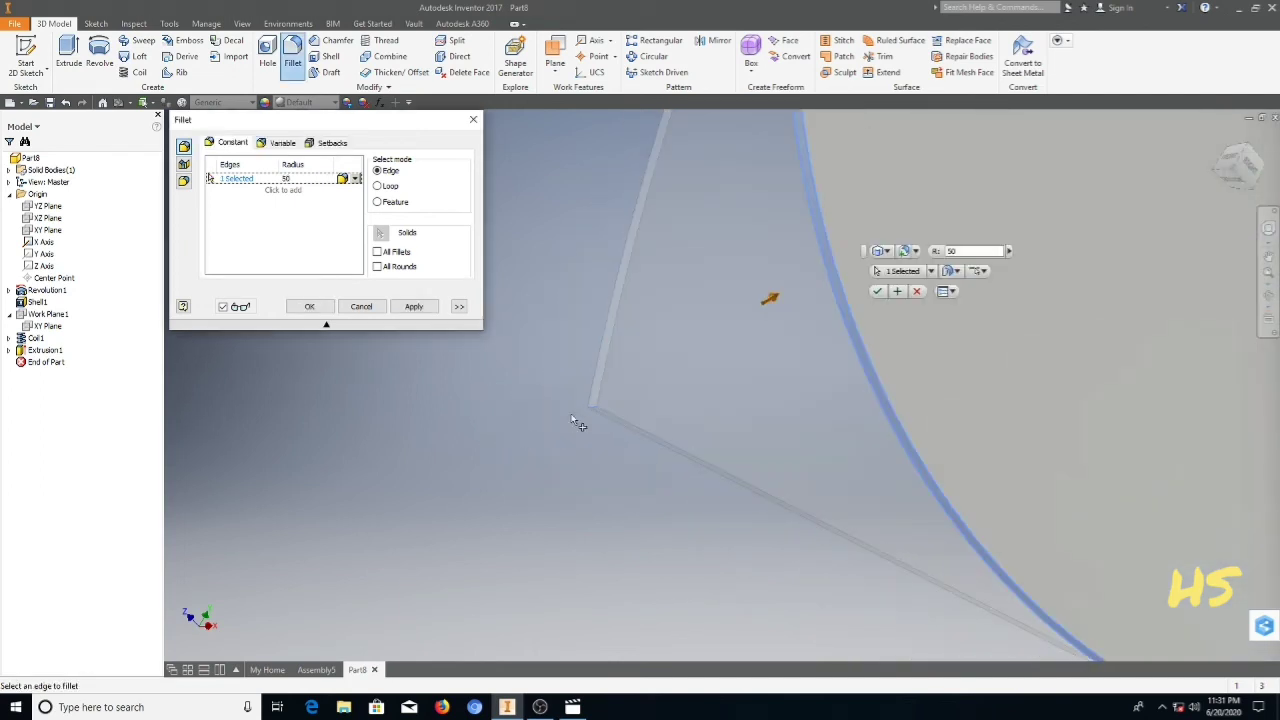
Step: Add the outer corner edge beside the spline cut to the 50 mm fillet and apply it to both corners
scroll(578, 424, "up", 5)
key("F4")
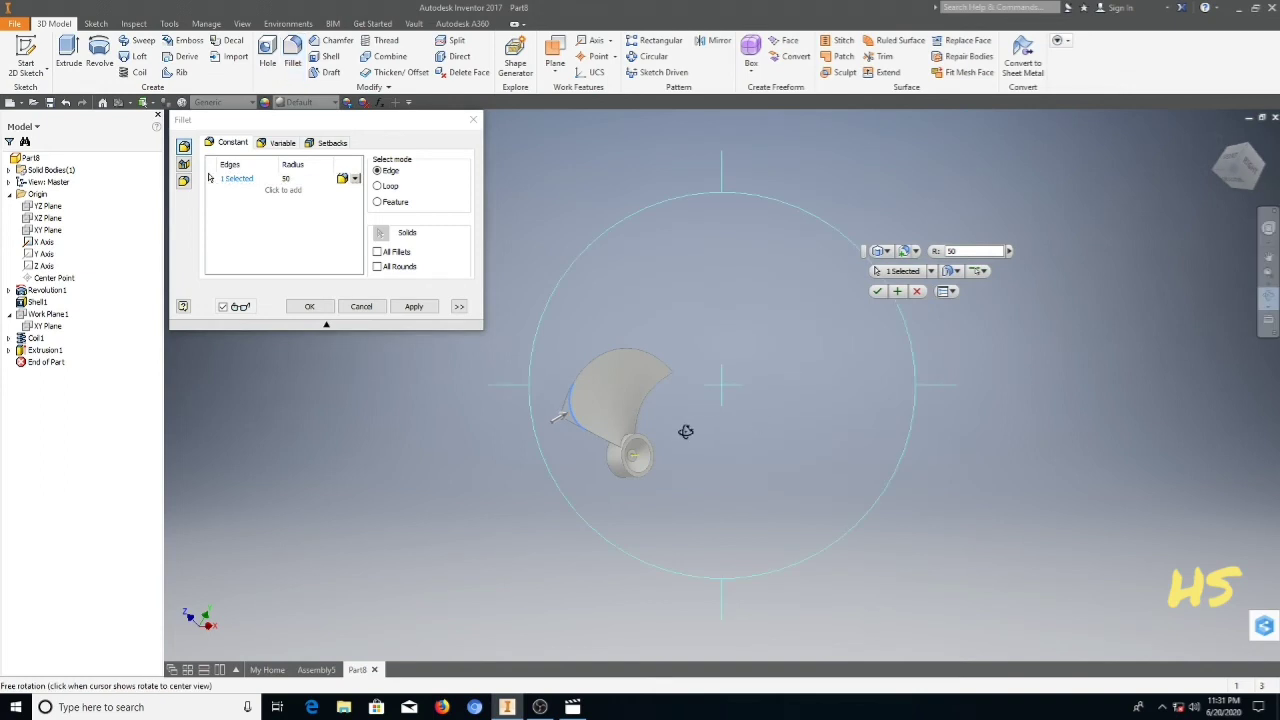
left_click_drag(685, 431, 763, 391)
scroll(720, 360, "down", 5)
right_click(820, 364)
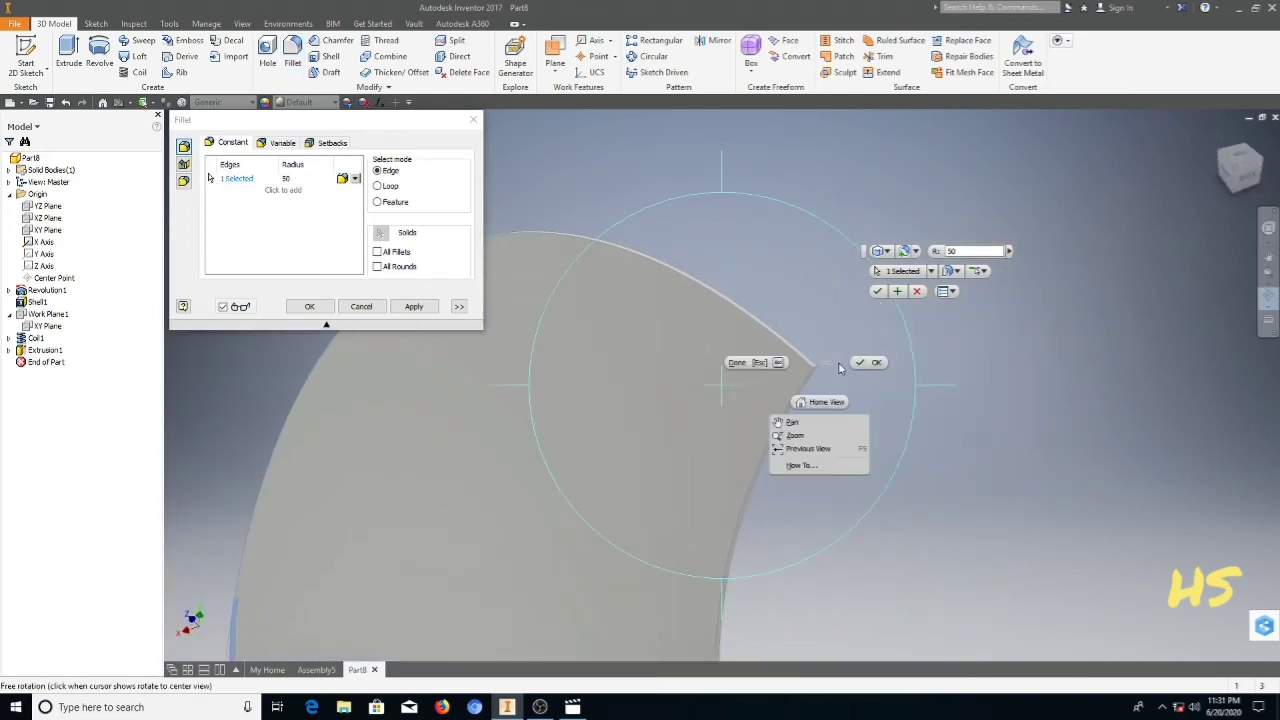
left_click(868, 363)
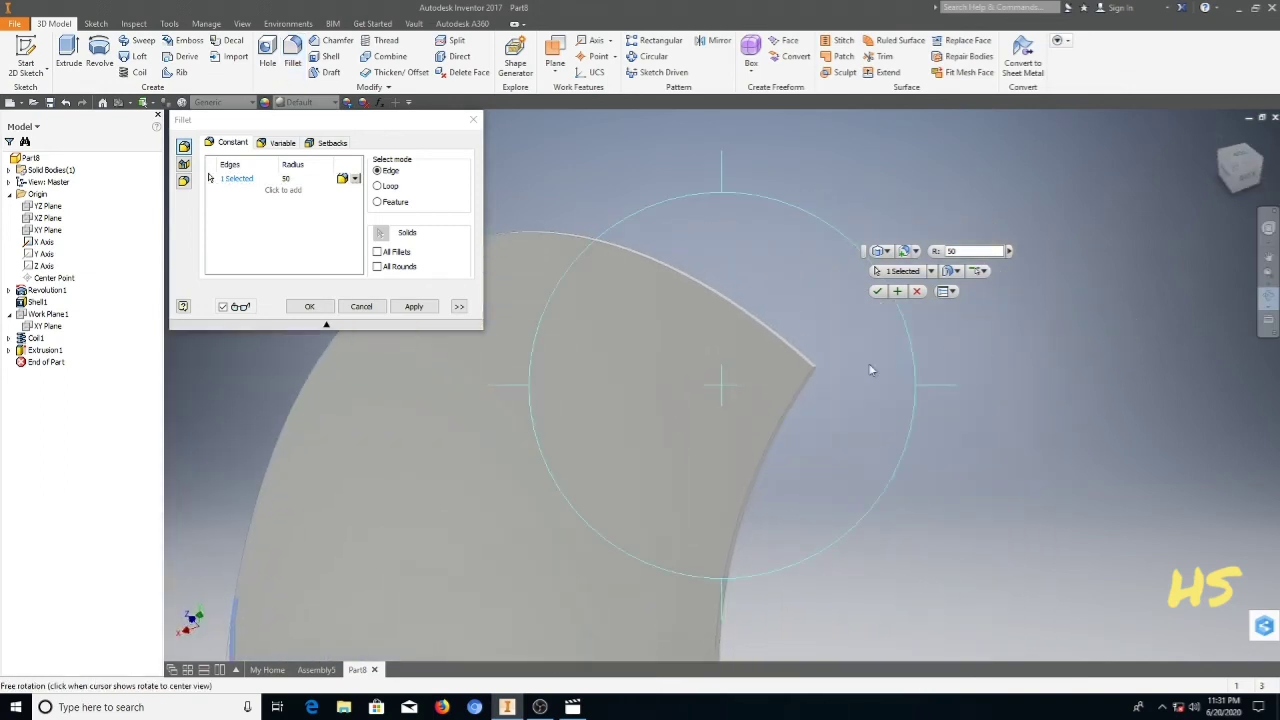
scroll(820, 379, "up", 5)
left_click(815, 376)
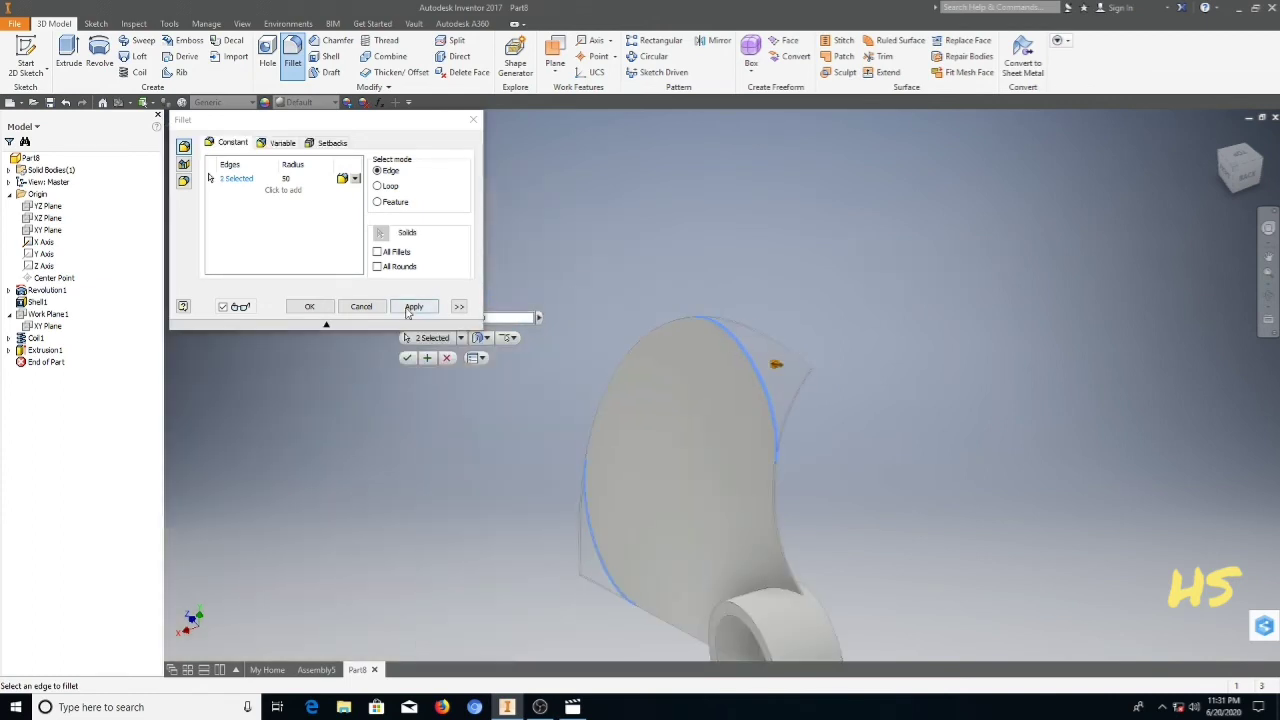
left_click(412, 306)
left_click(361, 306)
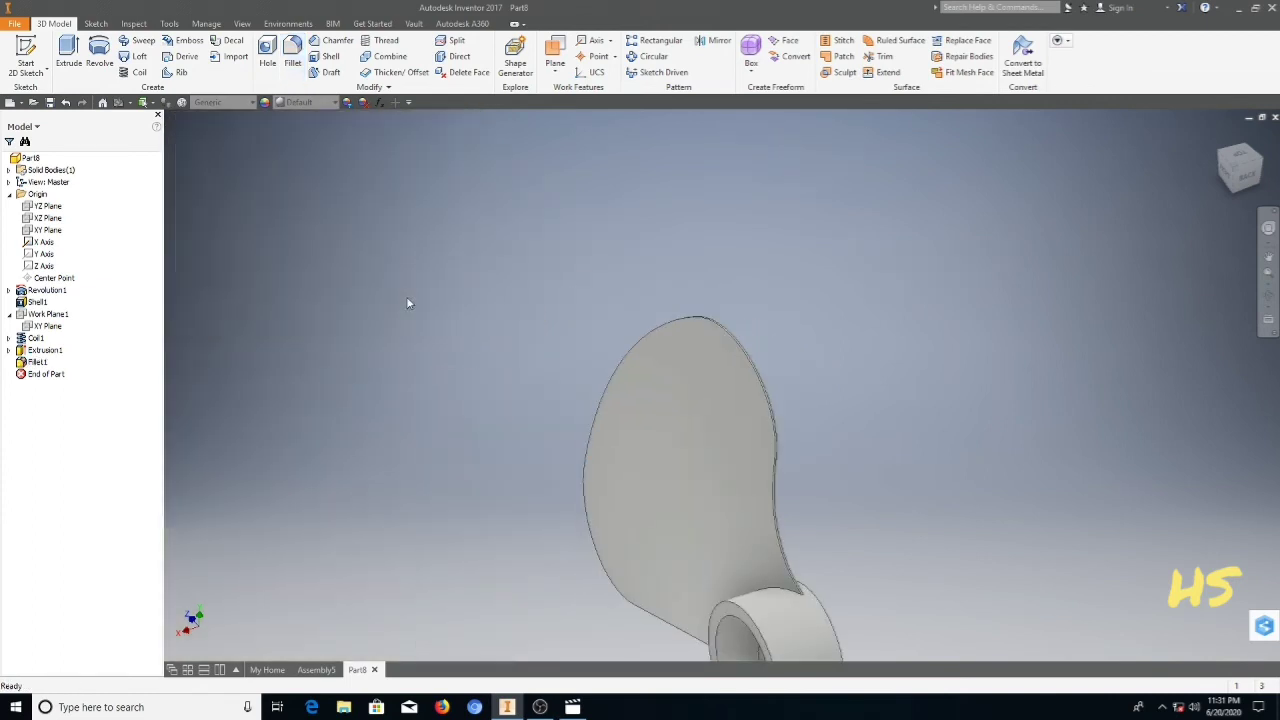
Step: Start a circular pattern with the blade's coil, its spline cut extrusion and its corner fillet as the features
key("F6")
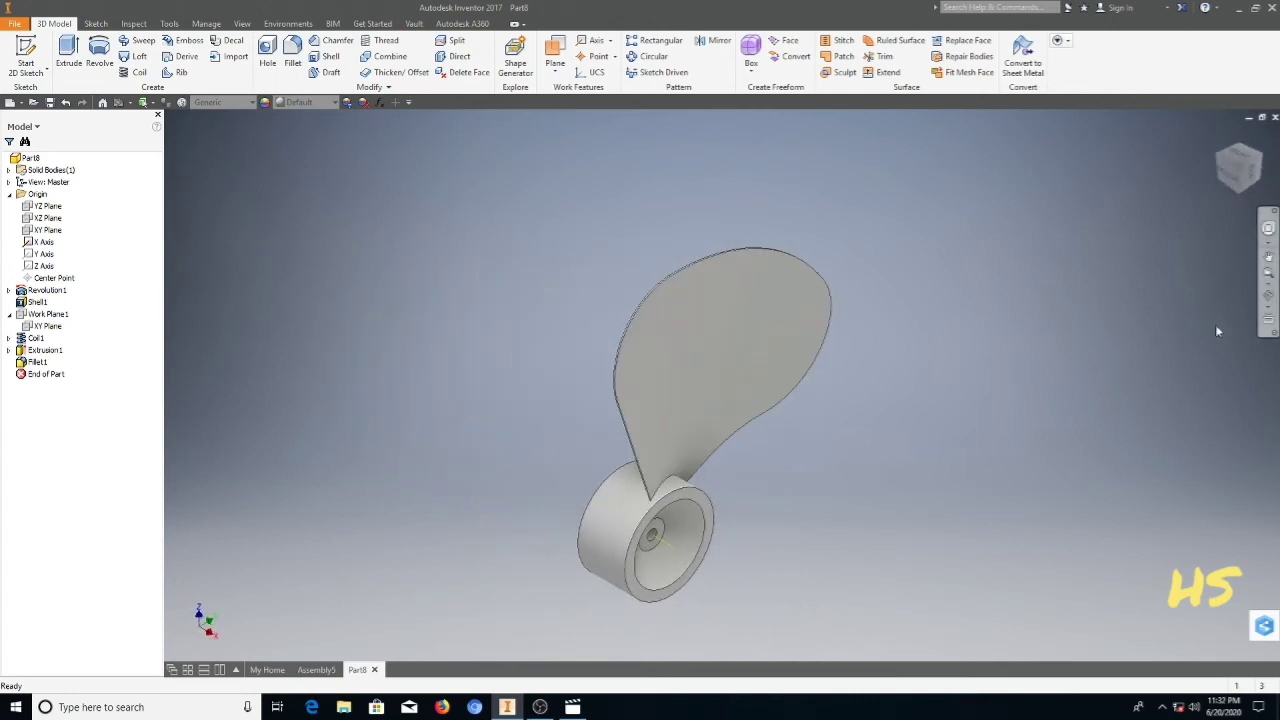
left_click(1268, 297)
left_click_drag(743, 383, 714, 388)
right_click(714, 388)
left_click(748, 384)
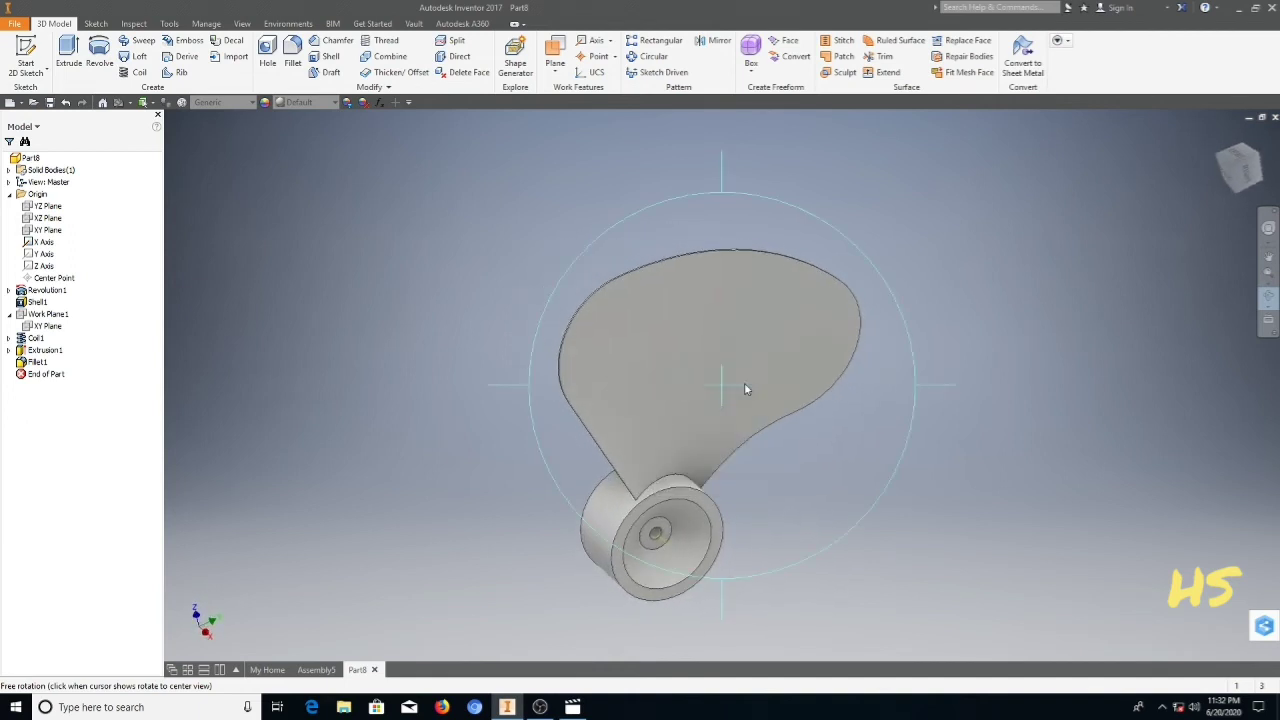
left_click(652, 58)
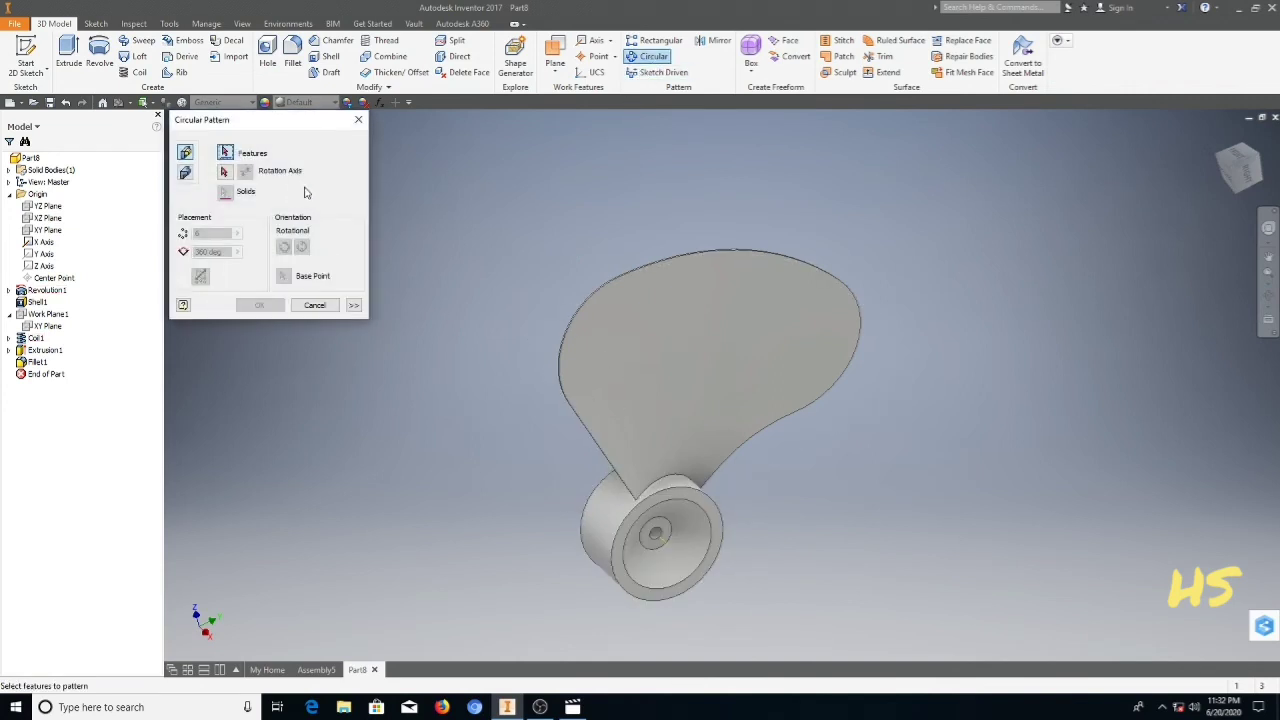
left_click(576, 335)
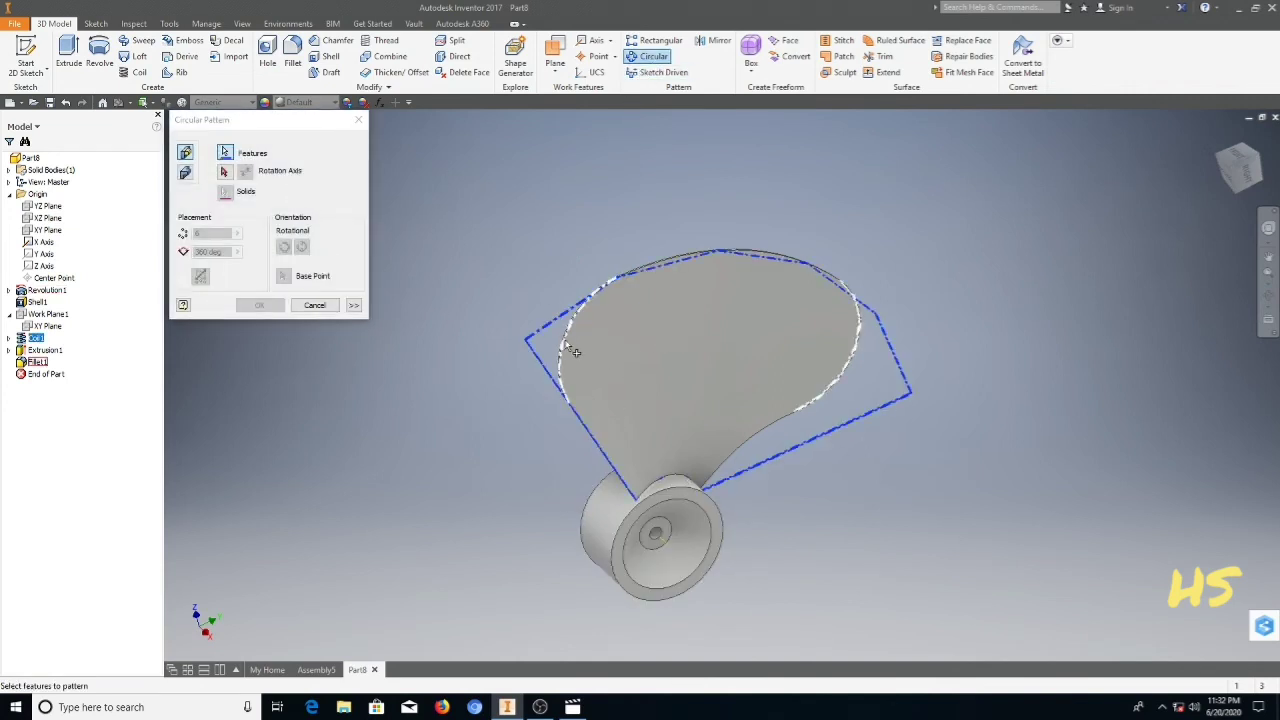
left_click(565, 339)
left_click(756, 440)
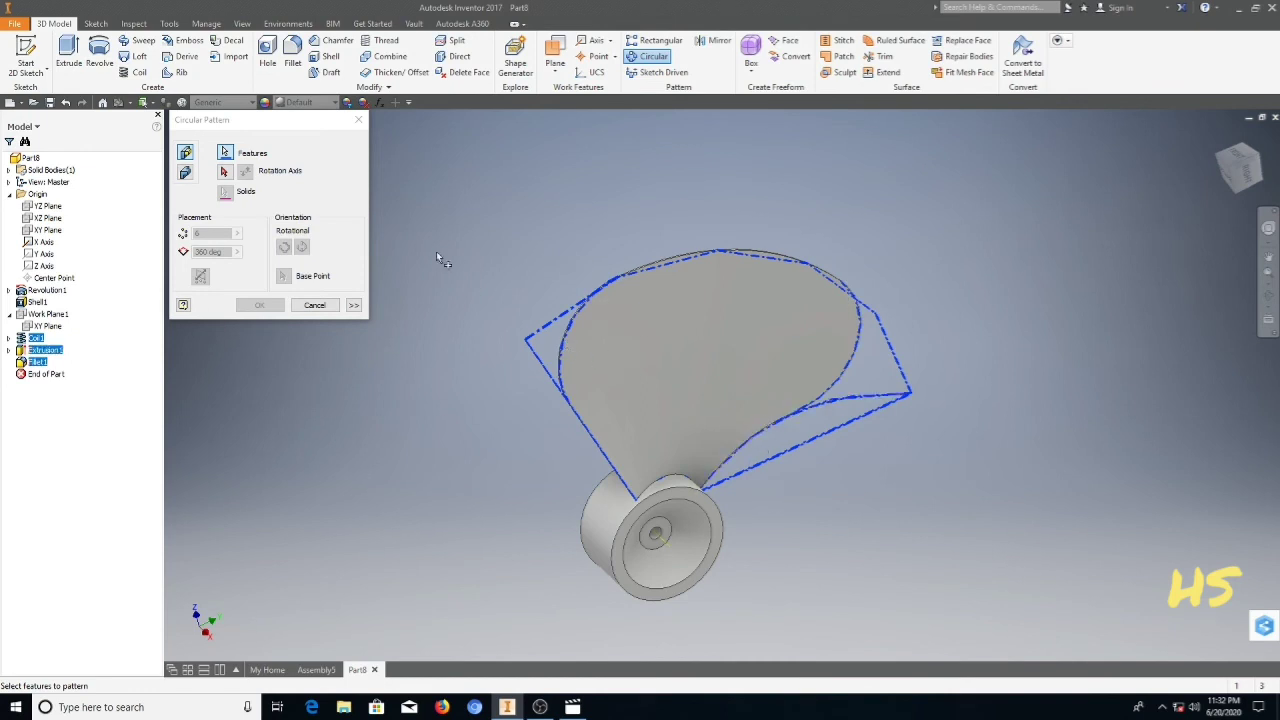
Step: Pattern the blade features around the hub's axis with 3 occurrences over 360 degrees
left_click(224, 172)
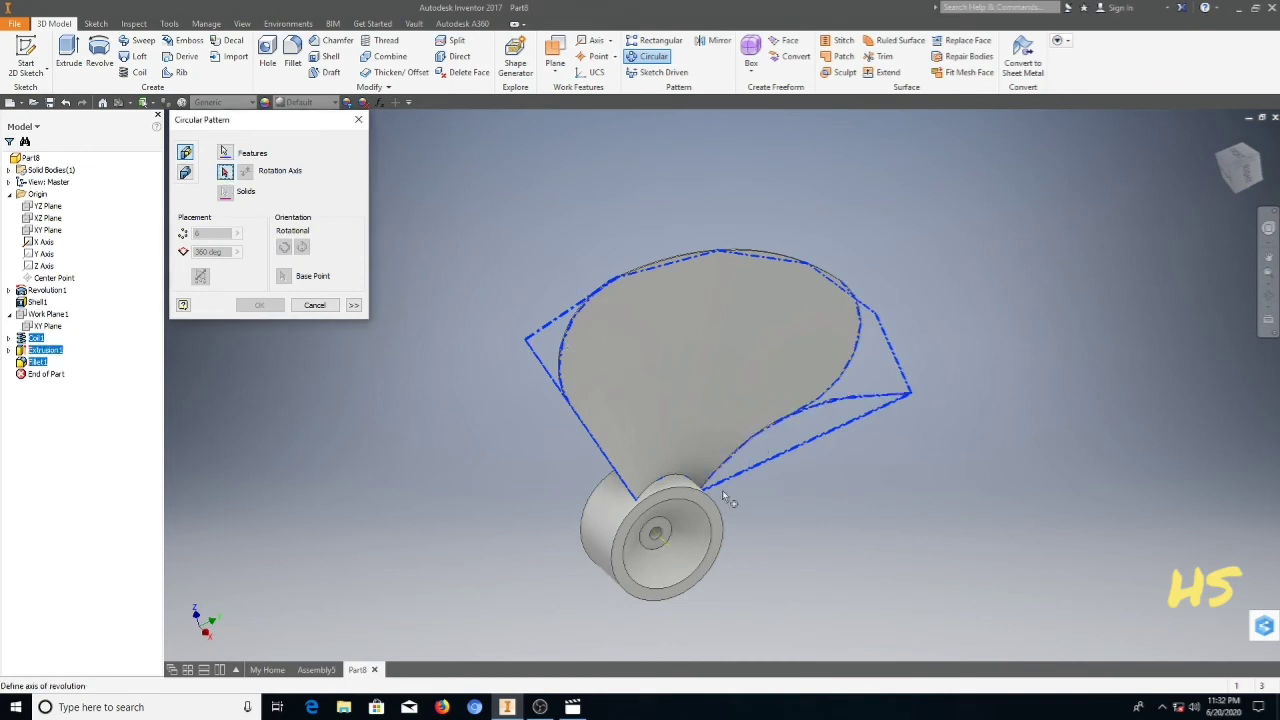
left_click(715, 553)
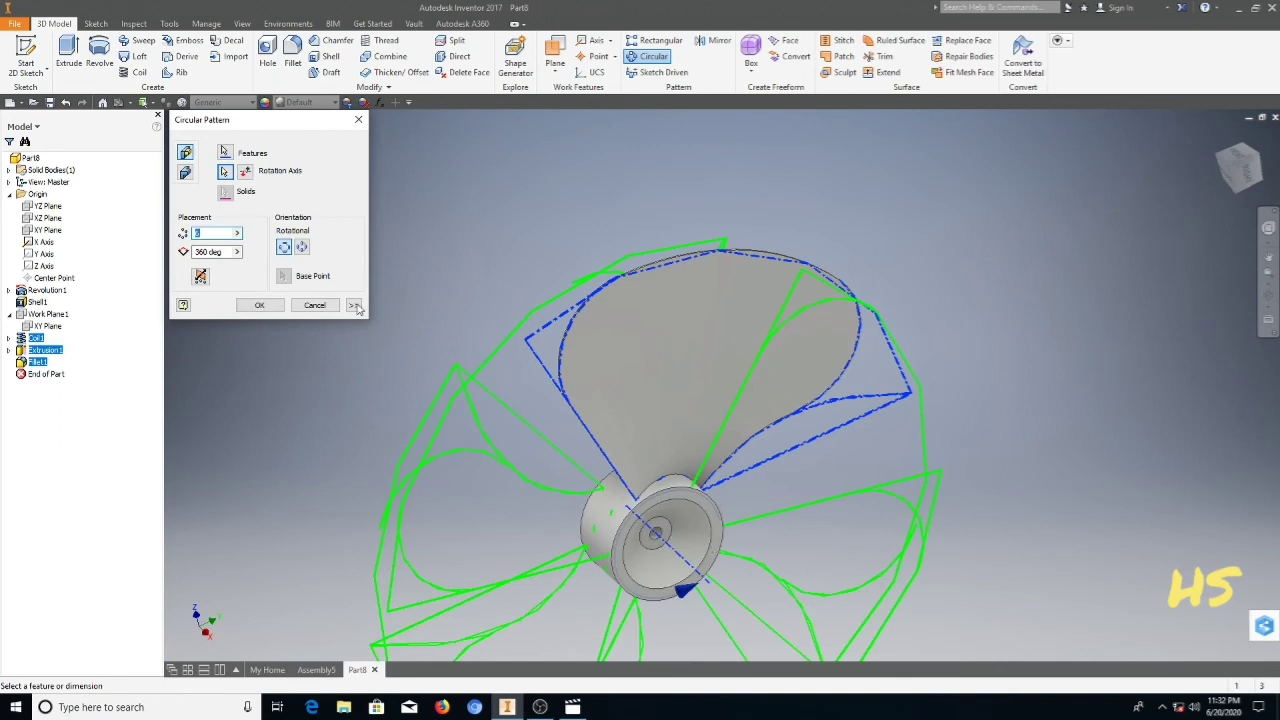
left_click(212, 232)
type("3")
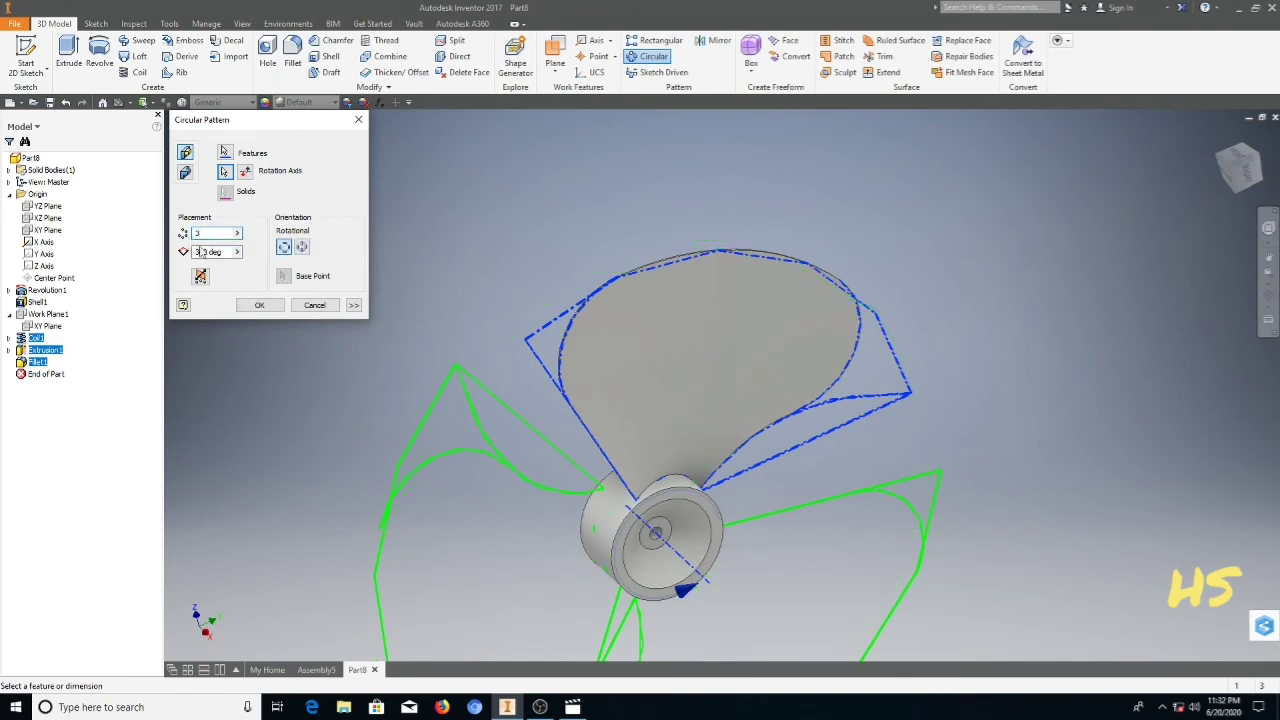
left_click(260, 305)
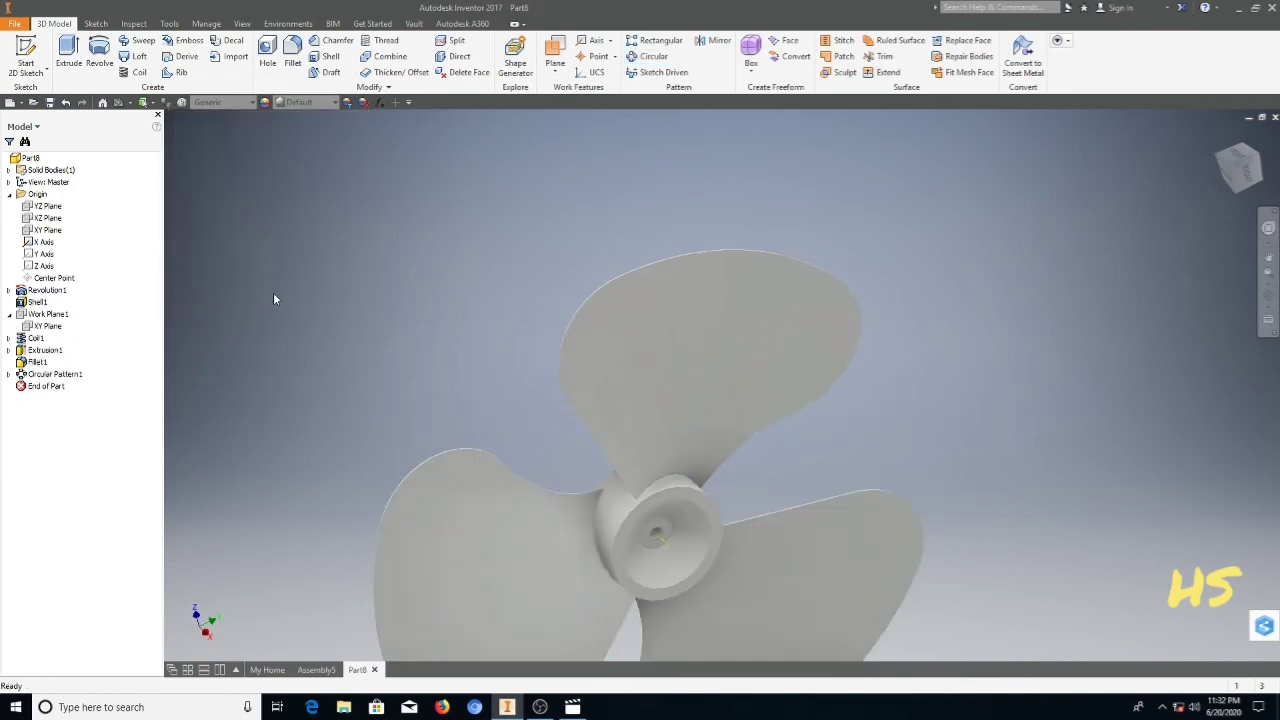
Step: Hide the X axis running through the hub and clear the selection
key("F6")
right_click(491, 309)
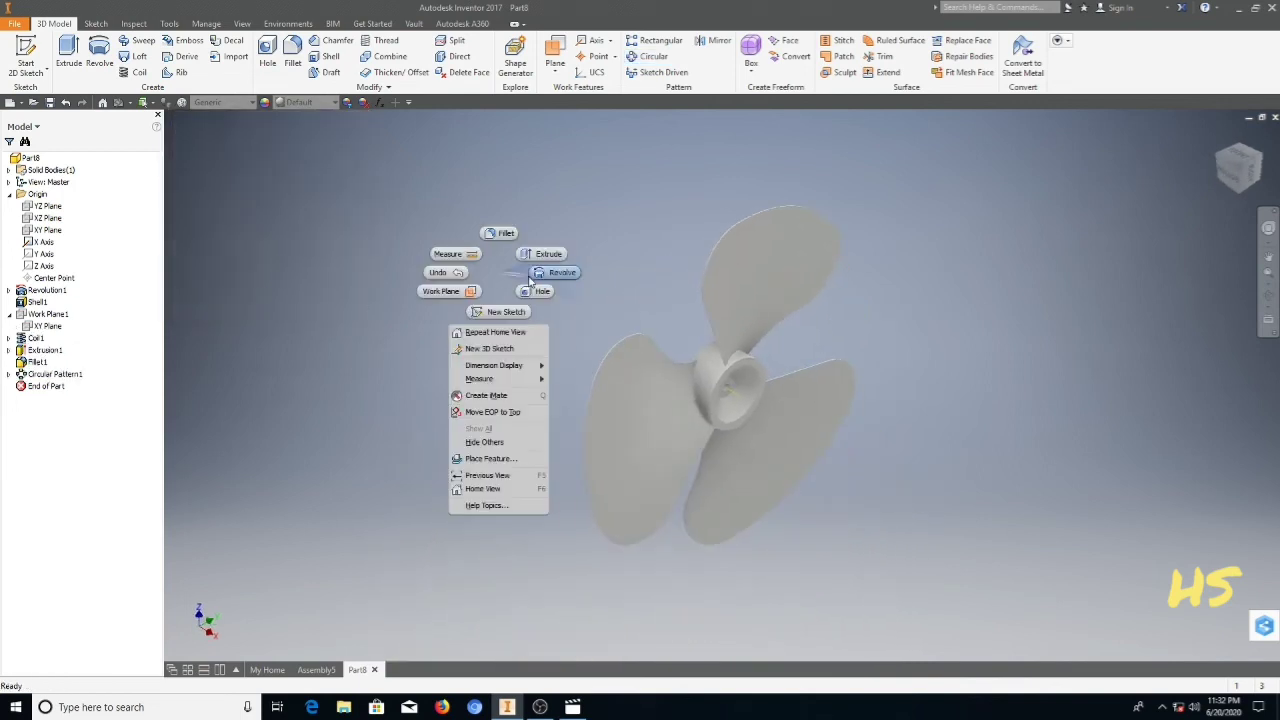
key("Escape")
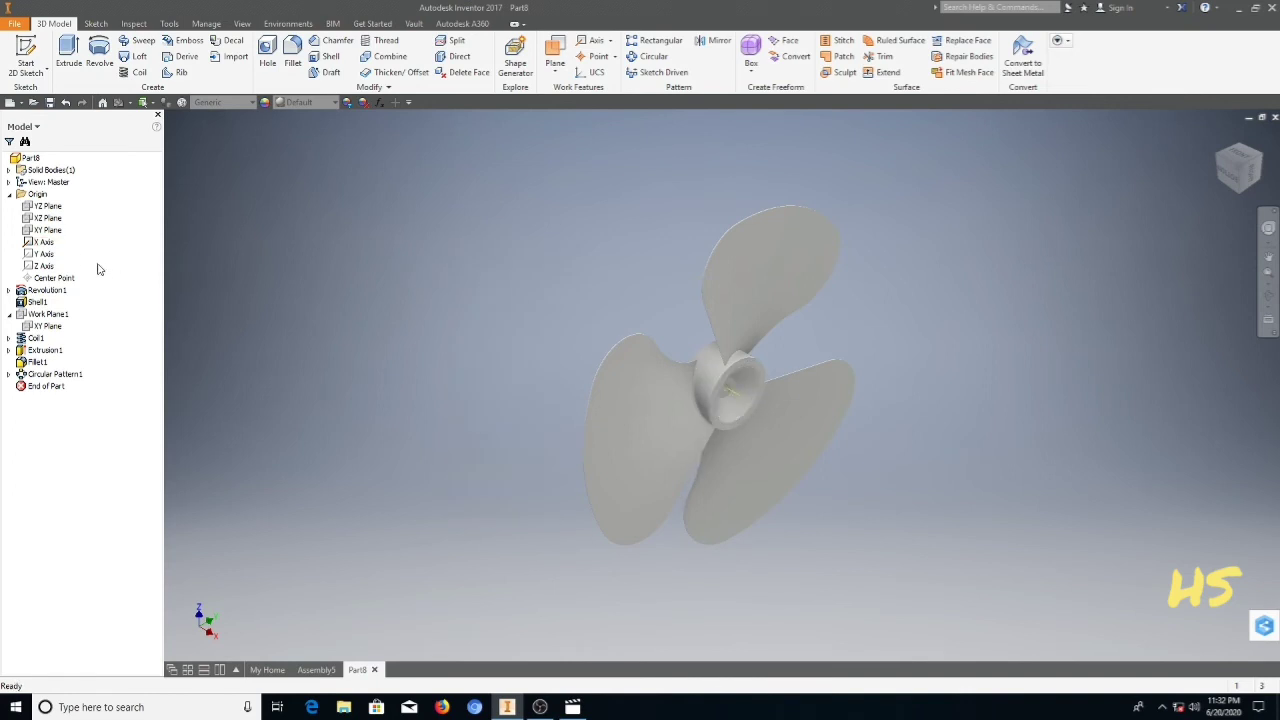
right_click(44, 247)
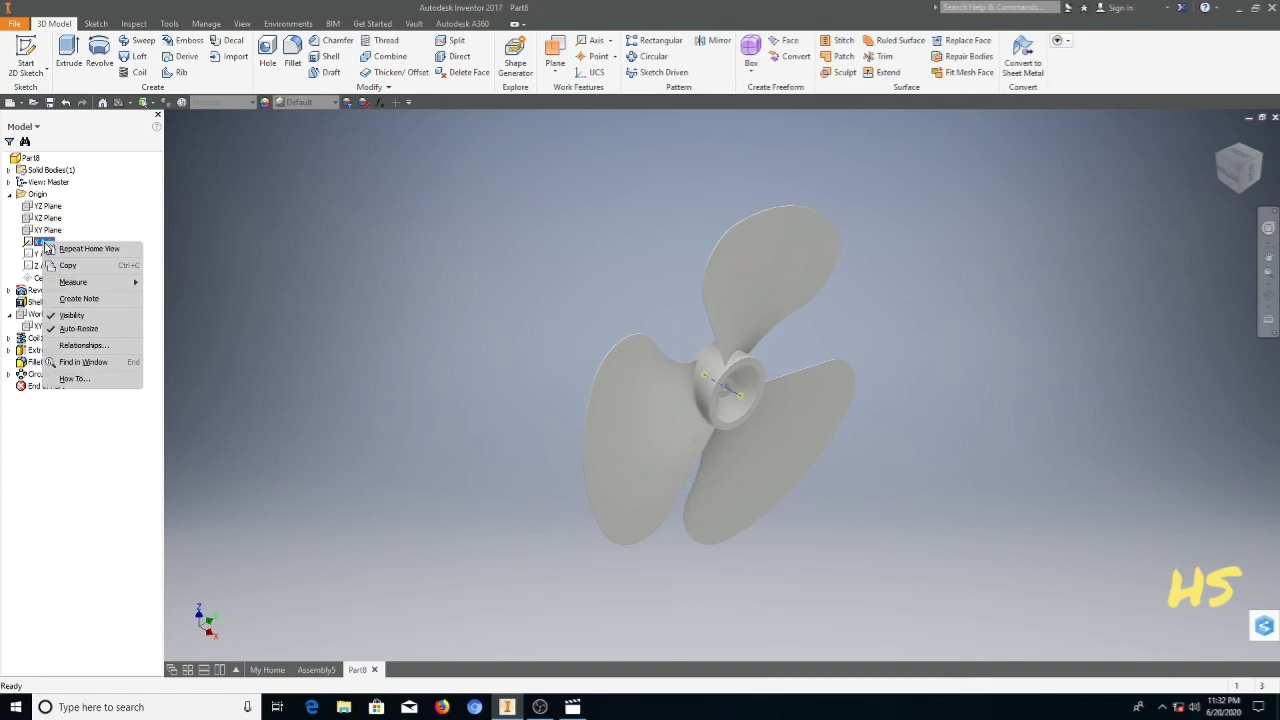
left_click(70, 316)
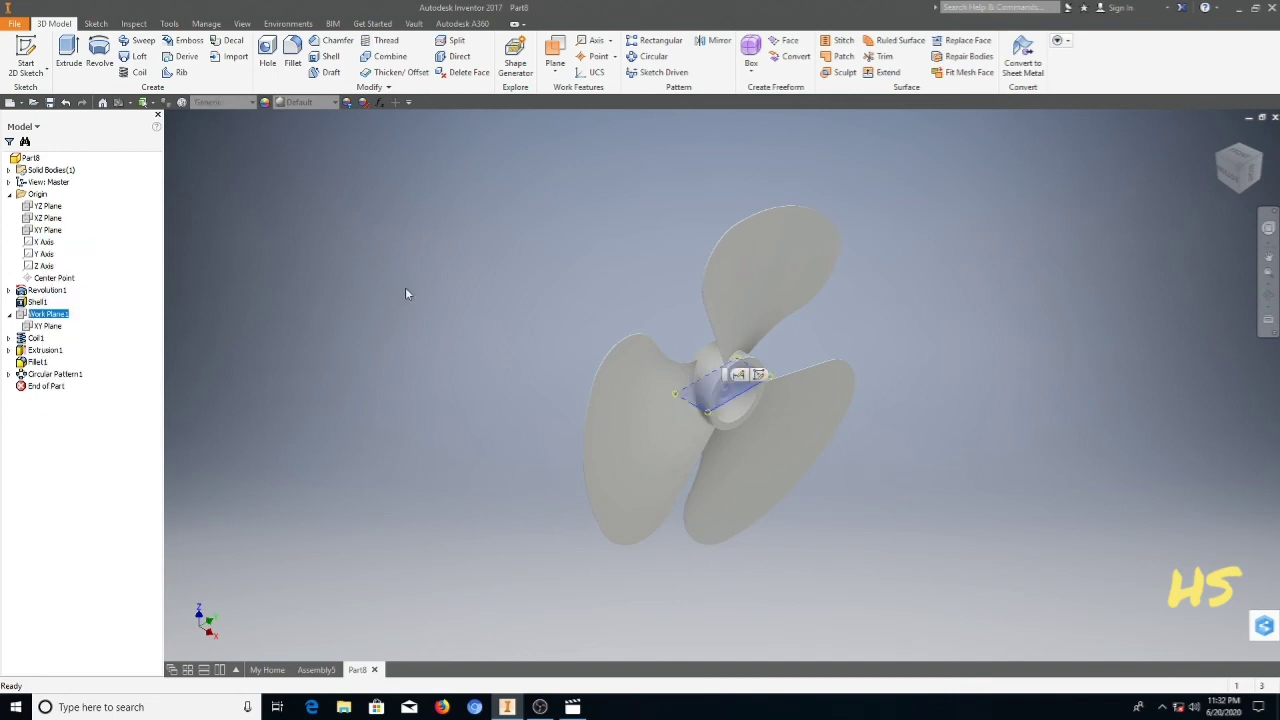
left_click(455, 278)
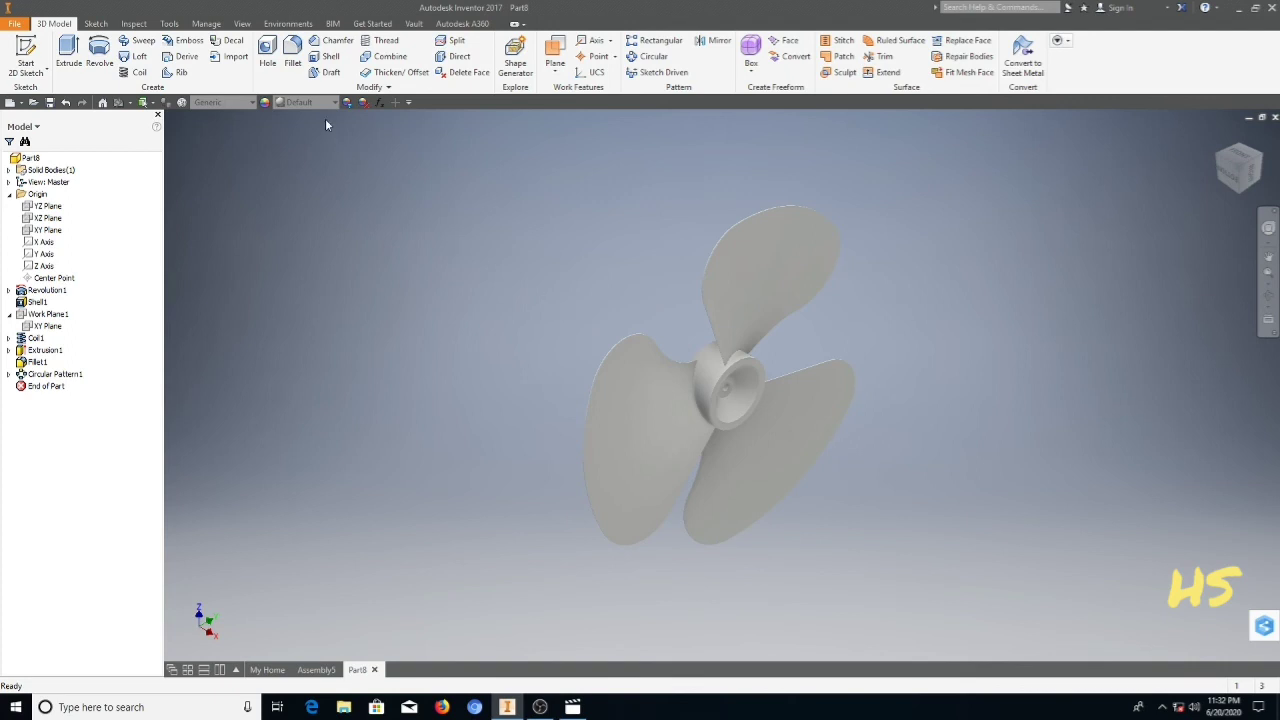
Step: Apply the Light Red appearance from the Inventor Material Library to the whole fan part
left_click(305, 102)
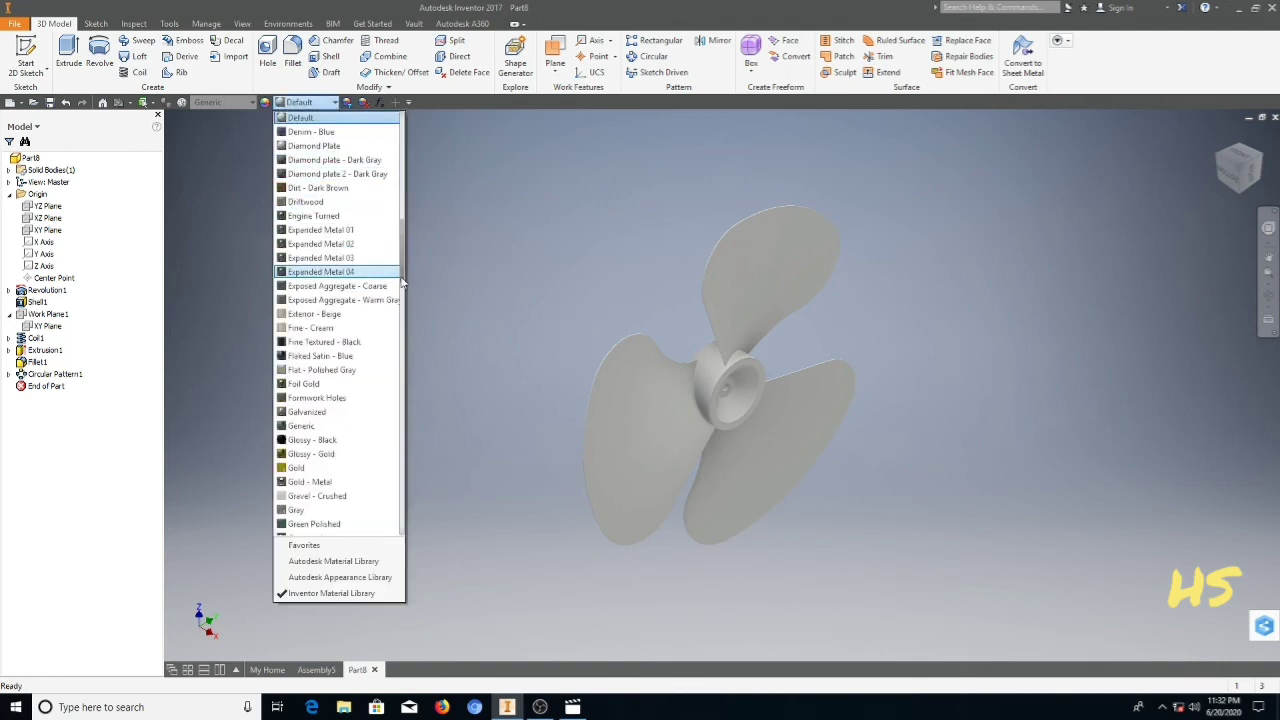
left_click_drag(400, 285, 397, 323)
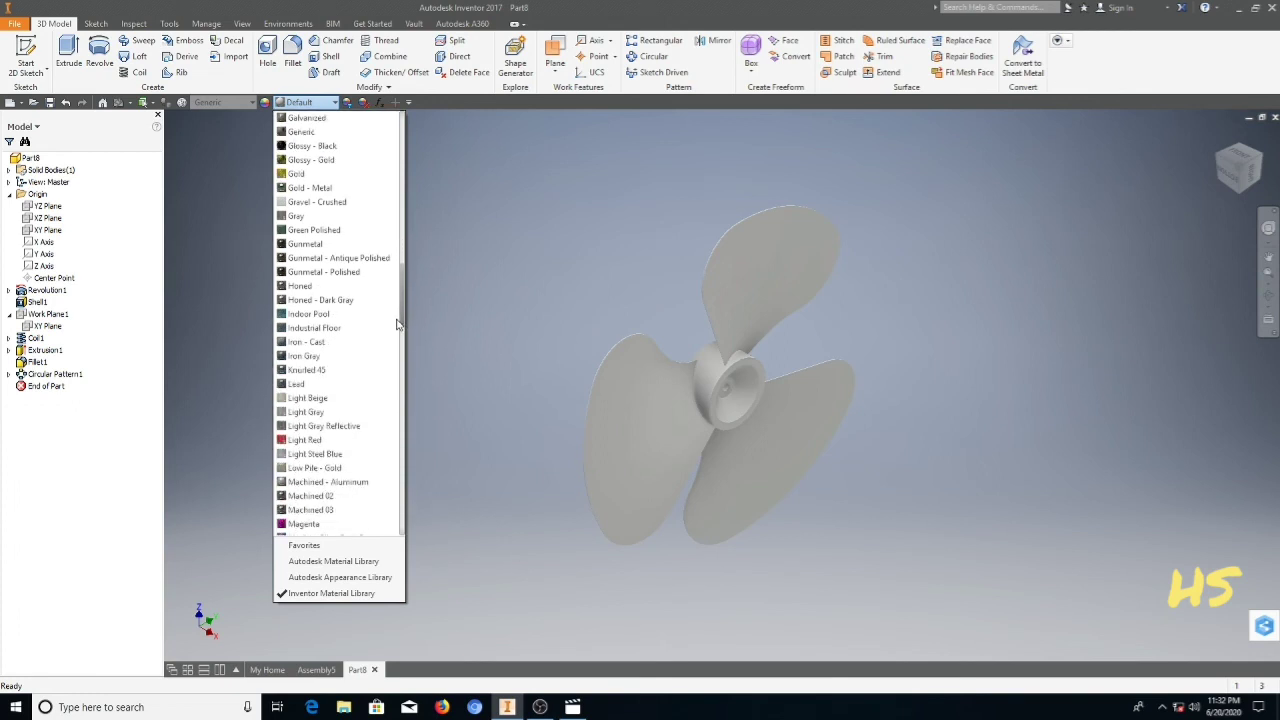
left_click(352, 440)
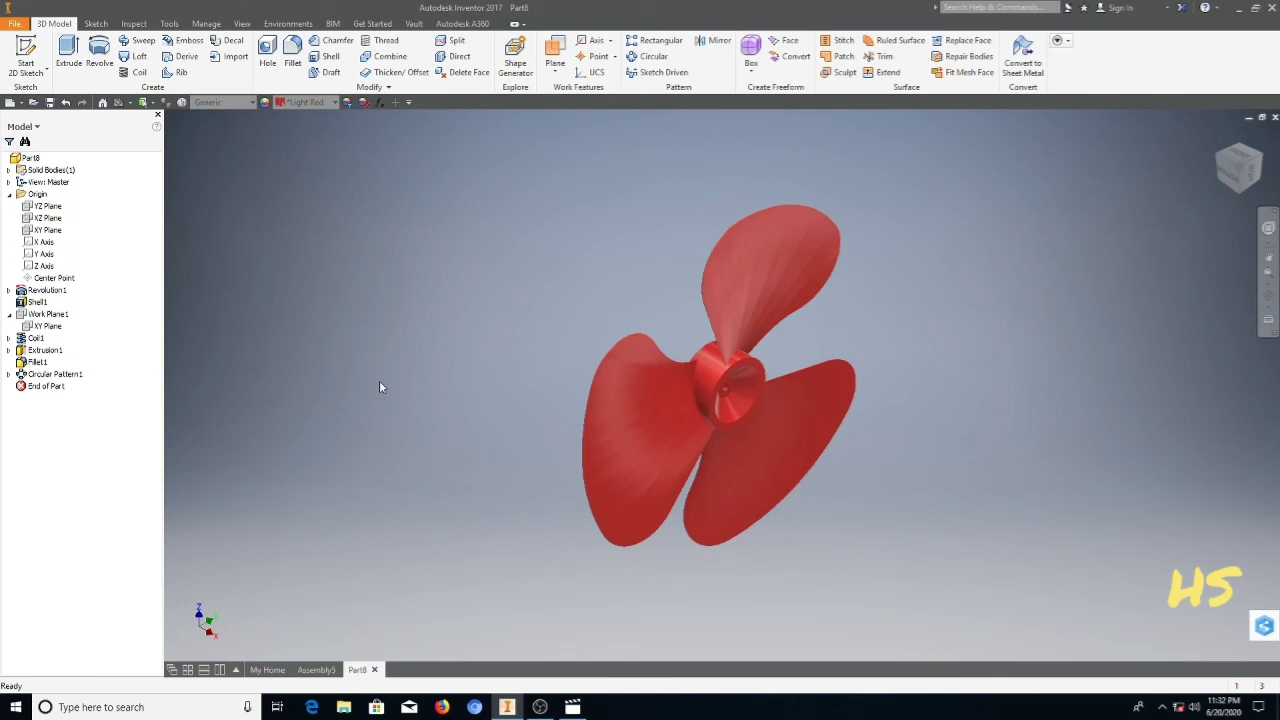
Step: Examine the fan's hub and three blades from the front, side and back, and return to the home view
left_click(1268, 297)
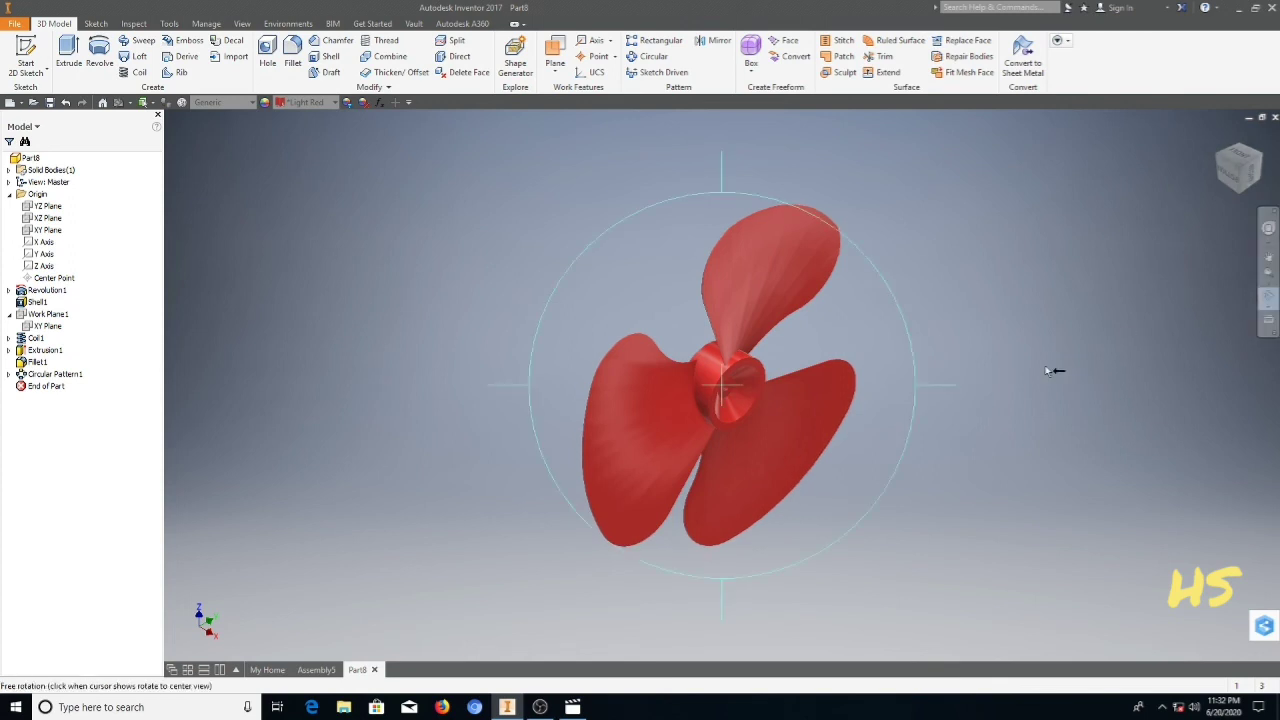
left_click_drag(892, 420, 937, 329)
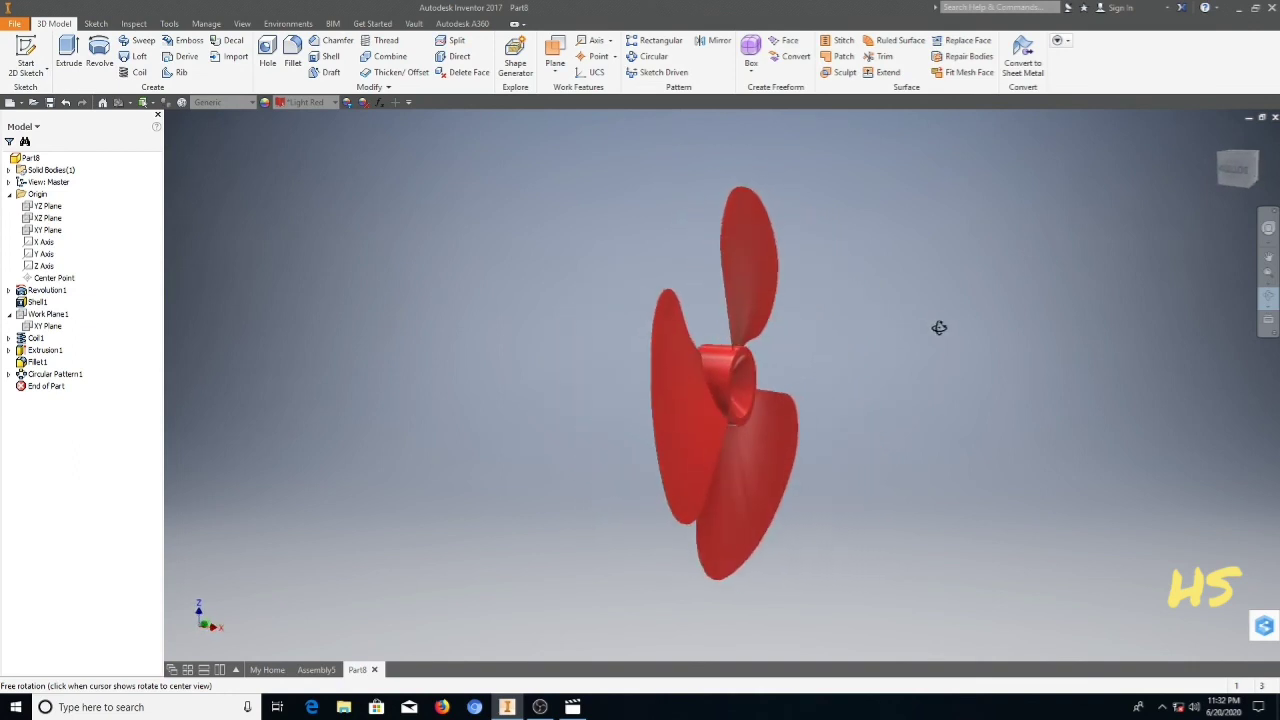
left_click_drag(832, 421, 977, 411)
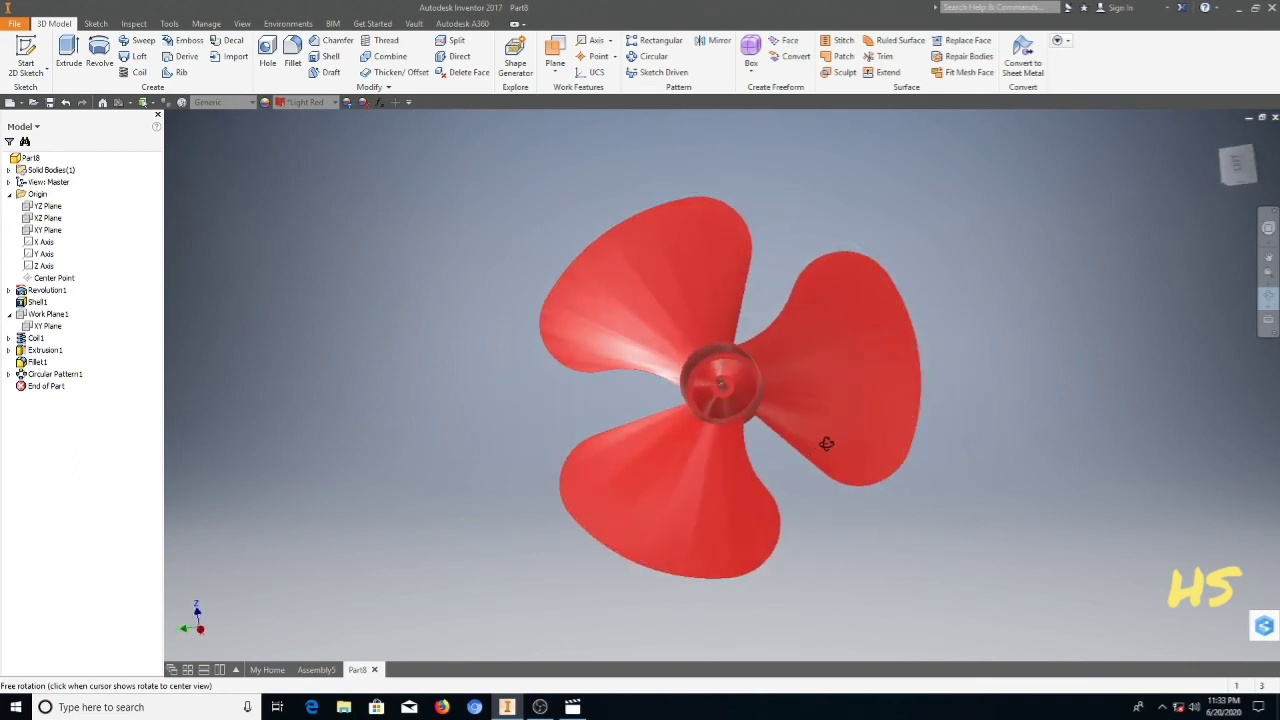
left_click_drag(826, 440, 900, 286)
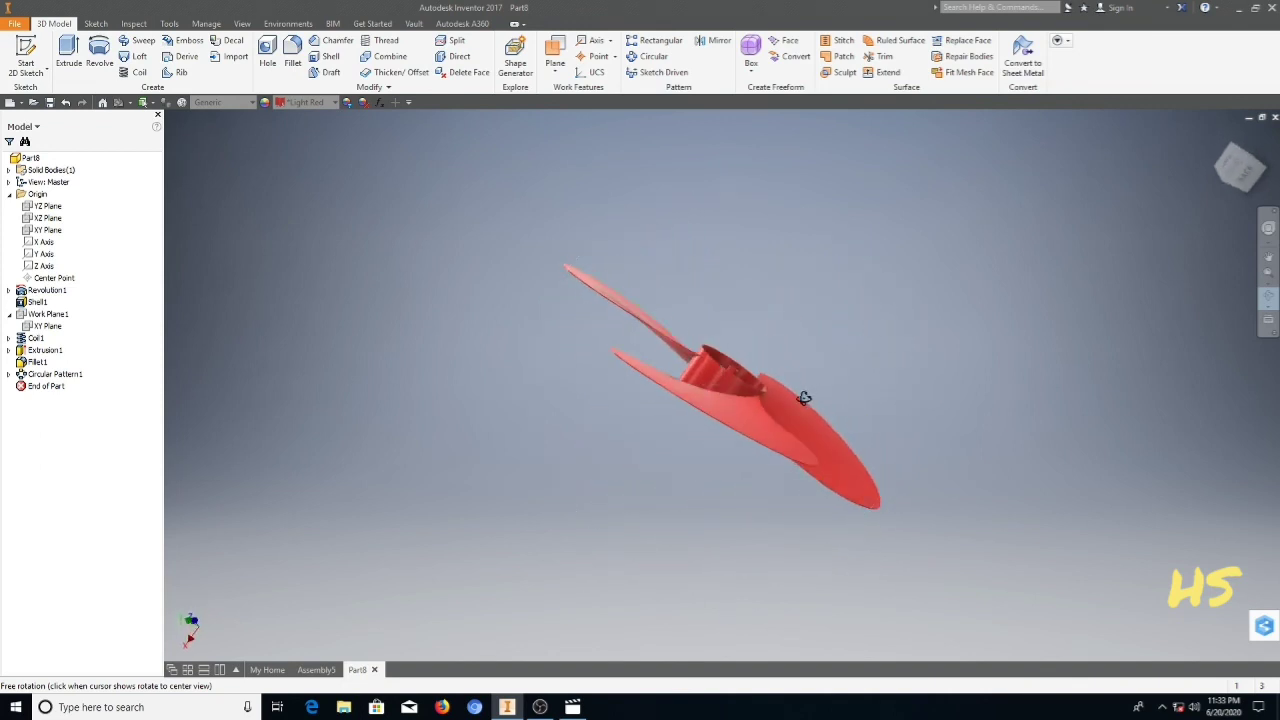
left_click_drag(803, 397, 915, 440)
left_click_drag(791, 421, 760, 437)
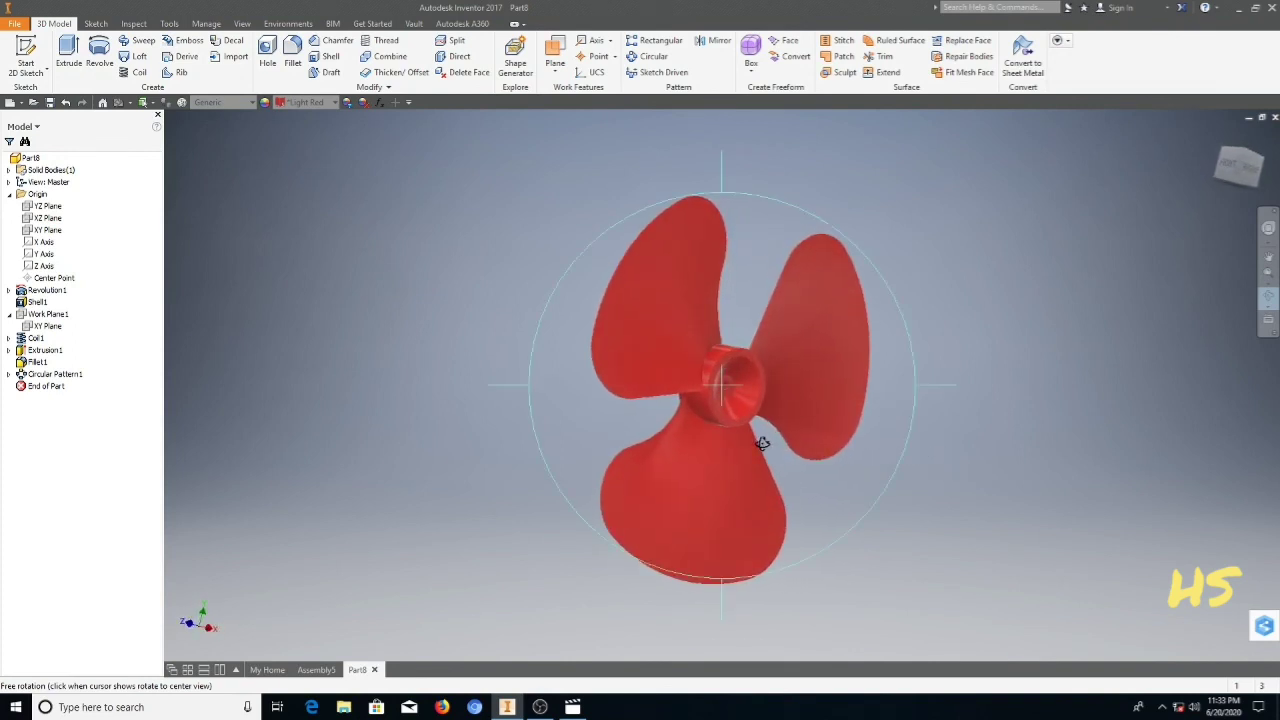
right_click(758, 440)
left_click(810, 446)
key("F6")
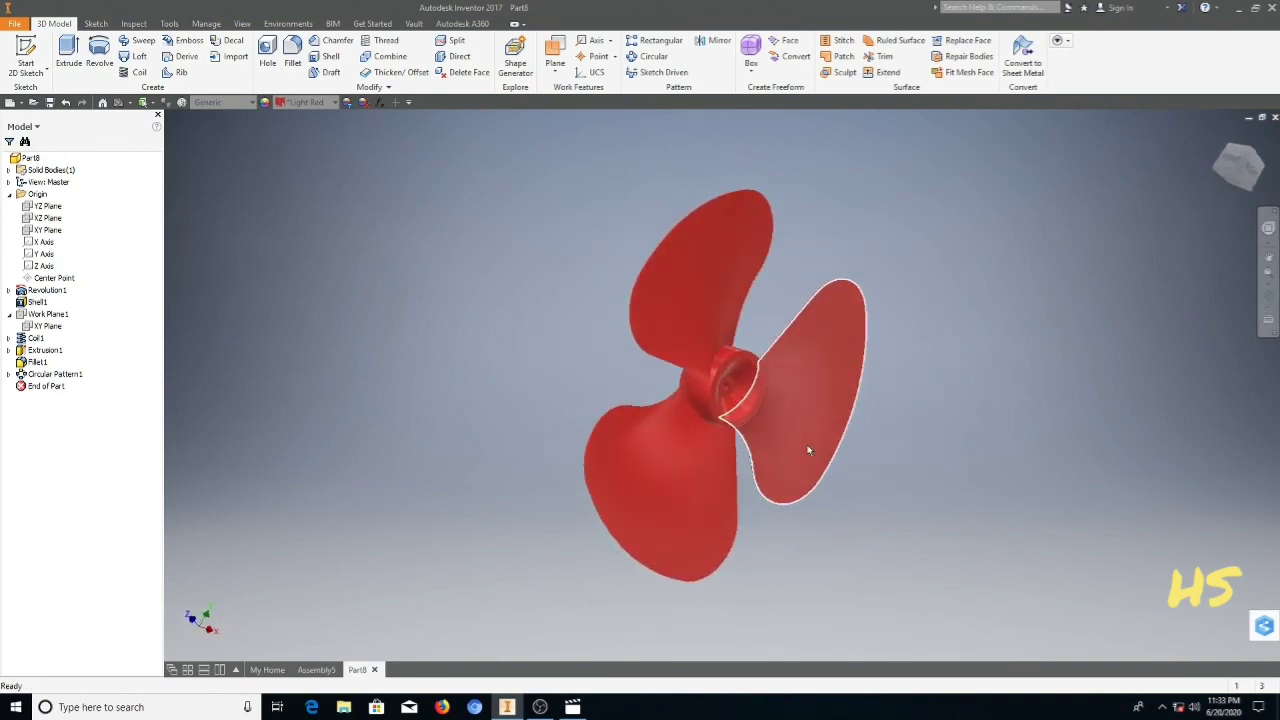